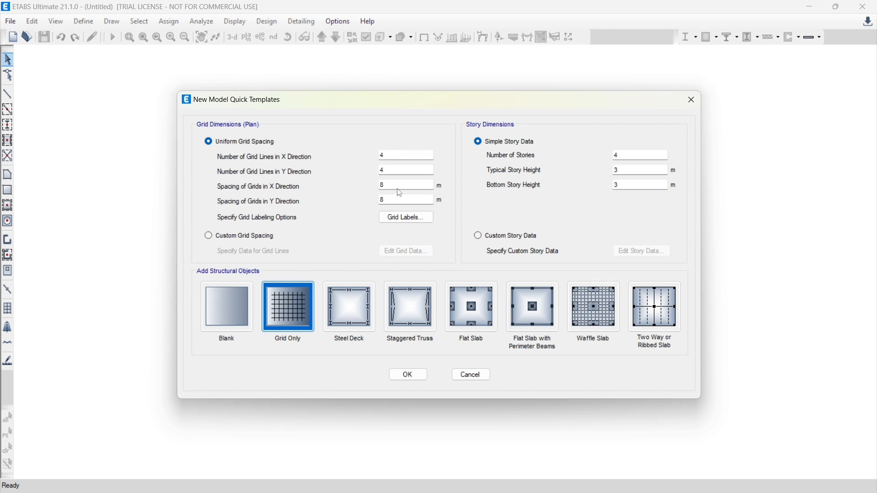
Set the uniform grid spacing to 6 m in both the X and Y directions
left_click_drag(396, 186, 339, 184)
type("6")
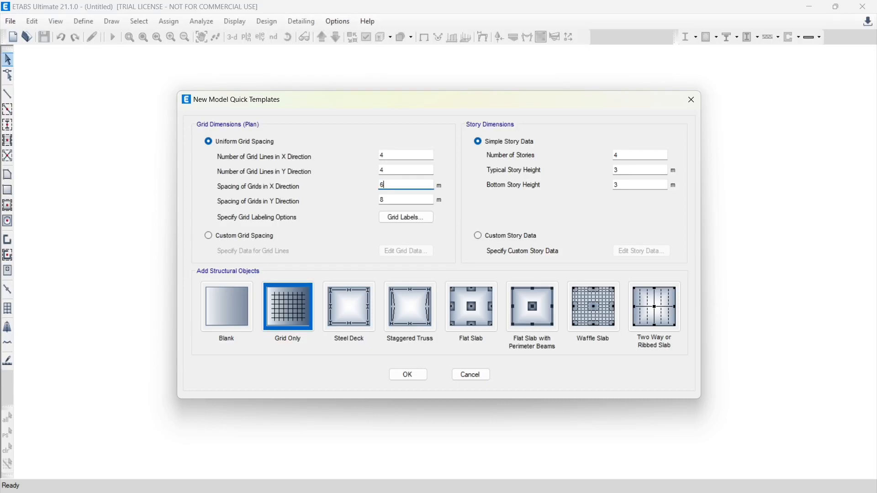
left_click_drag(392, 198, 359, 201)
type("6")
Set the number of stories to 23, switch to custom story data and open the story table for editing
double_click(618, 155)
type("23")
left_click(478, 236)
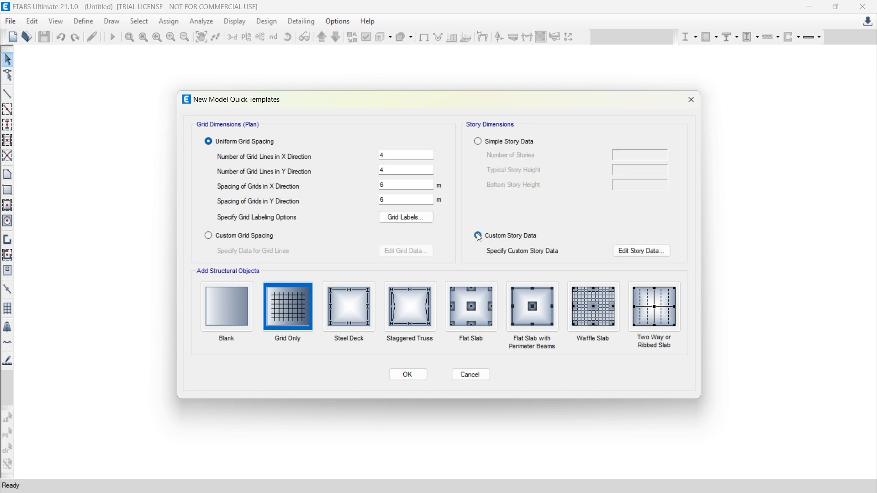
left_click(644, 253)
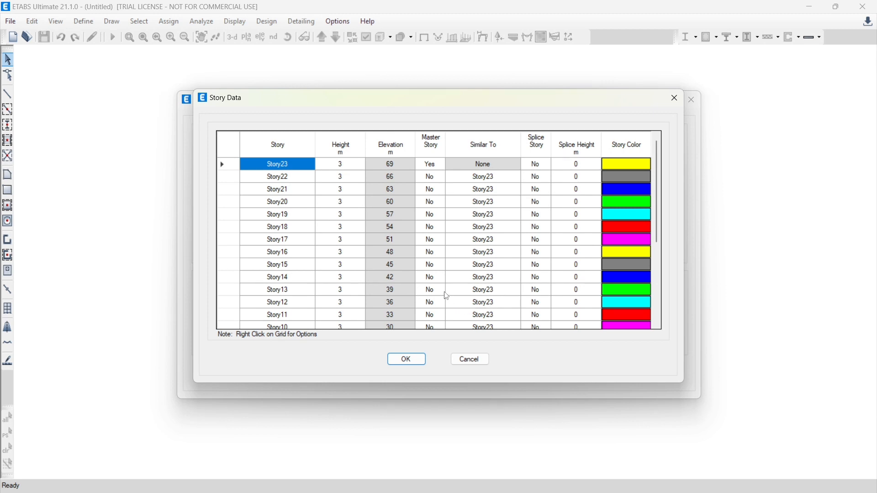
Make Story8 a master story in the story data
scroll(448, 297, "down", 4)
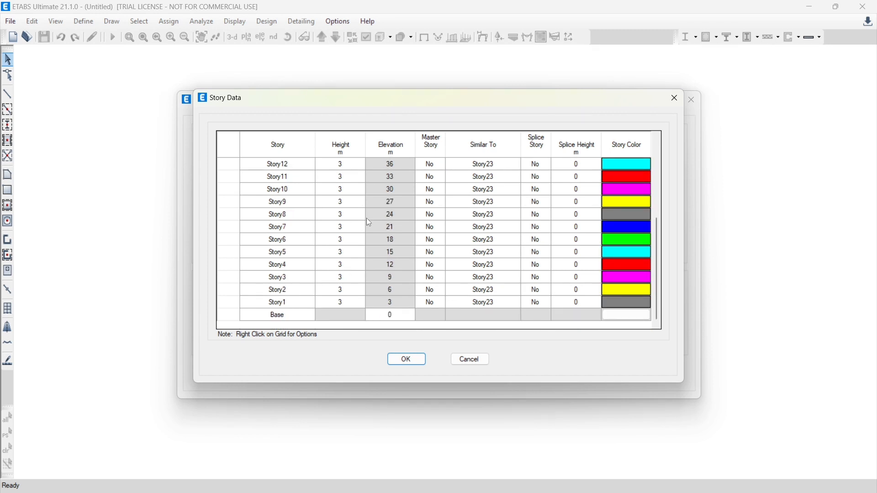
left_click(441, 218)
left_click(441, 215)
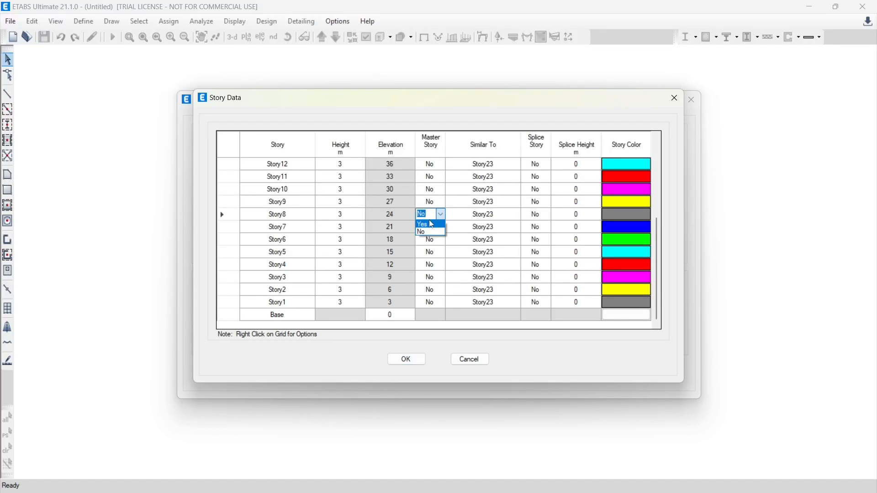
left_click(432, 225)
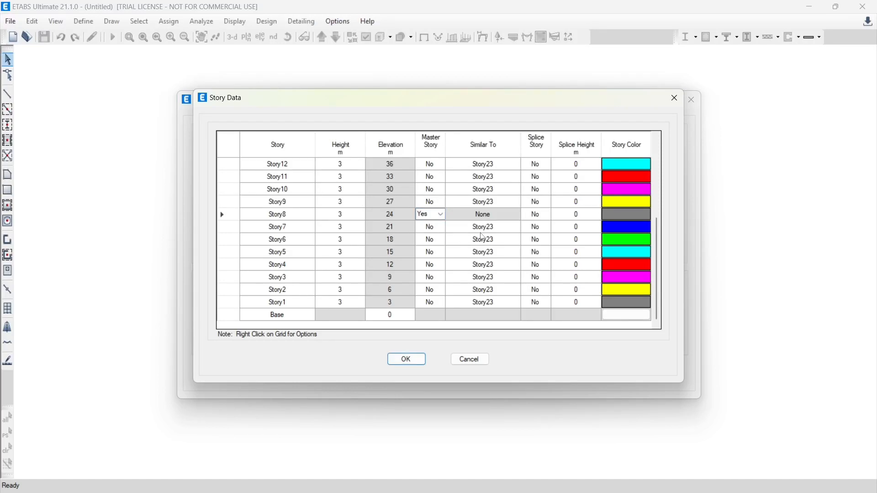
Set Story7, Story6, Story5 and Story4 as similar to Story8
left_click(502, 227)
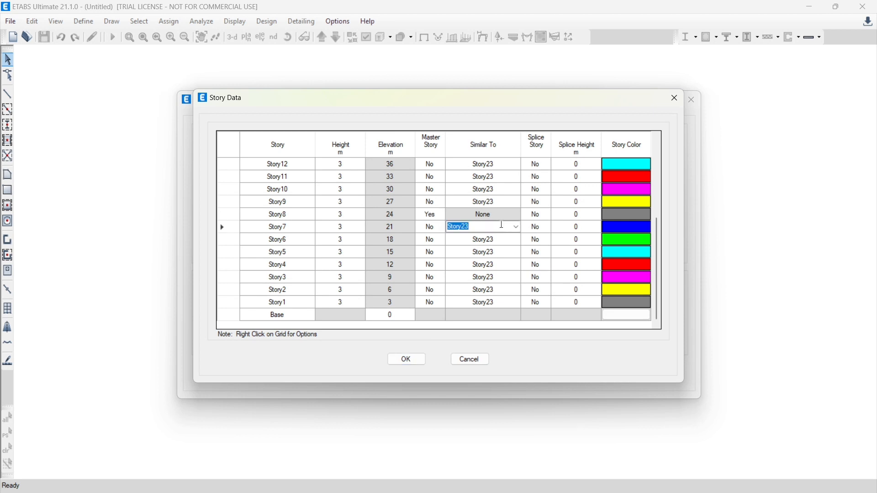
left_click(516, 228)
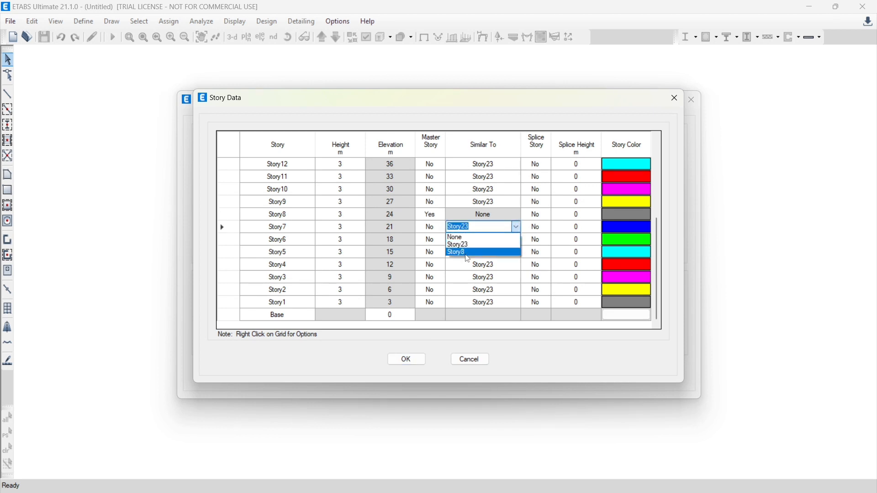
left_click(468, 253)
left_click(516, 239)
left_click(517, 239)
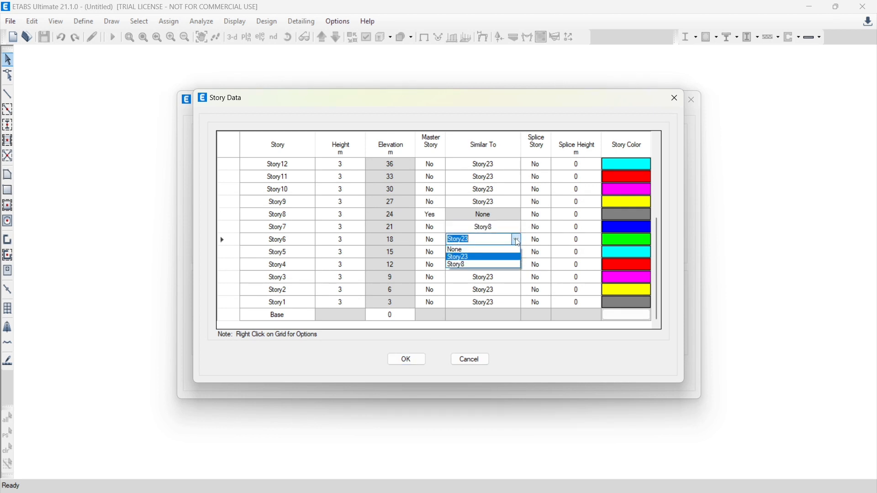
left_click(484, 264)
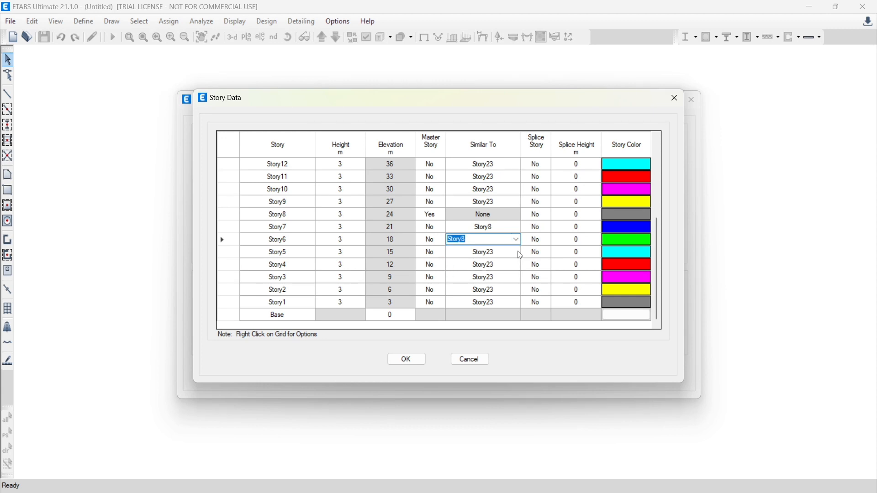
left_click(517, 252)
left_click(517, 252)
left_click(482, 277)
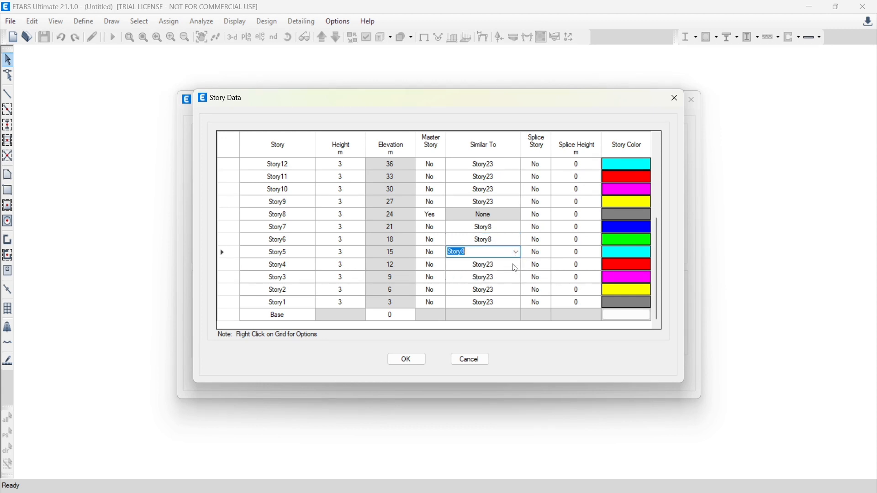
left_click(517, 265)
left_click(516, 265)
left_click(478, 290)
Set the three lowest stories, Story3, Story2 and Story1, as similar to Story8
left_click(517, 278)
left_click(517, 277)
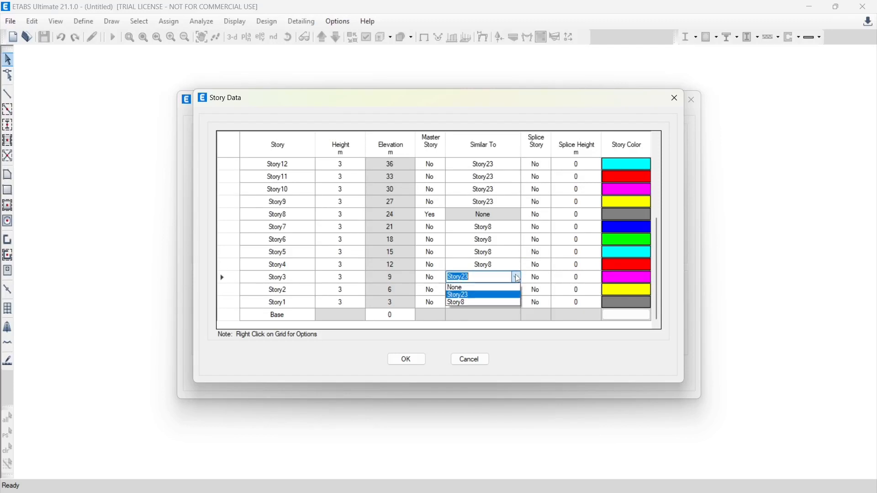
left_click(473, 303)
left_click(502, 303)
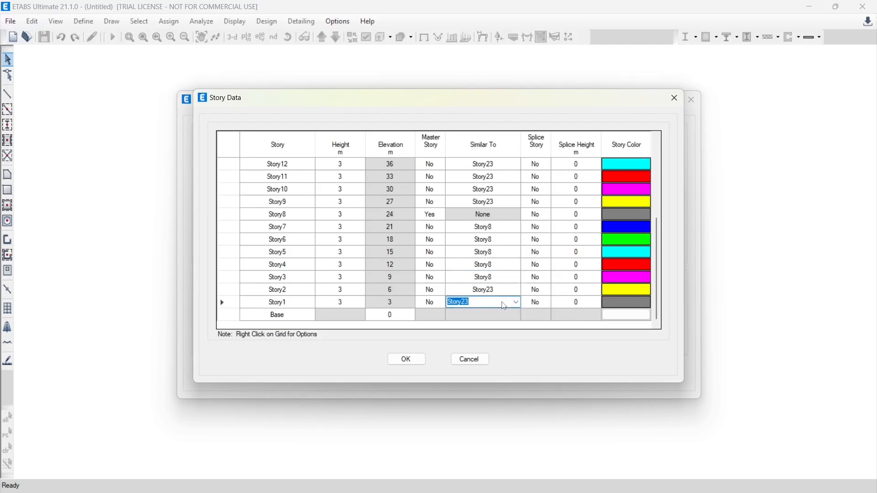
left_click(517, 291)
left_click(517, 290)
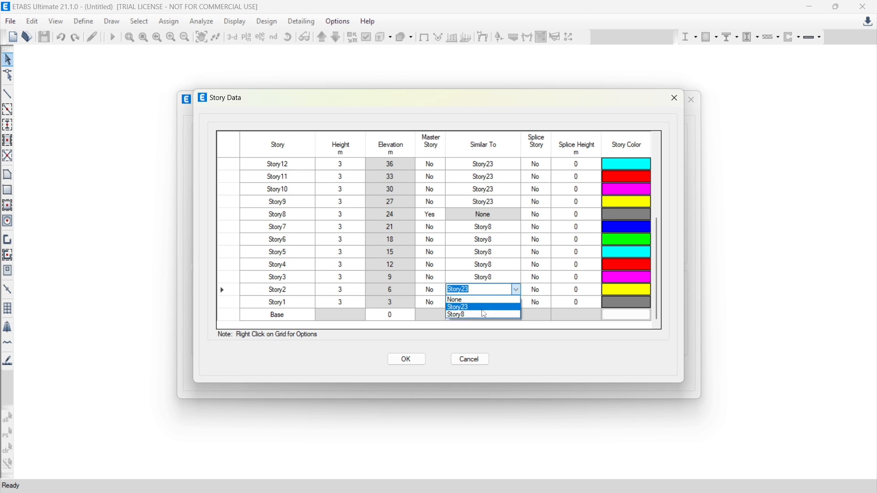
left_click(475, 318)
left_click(516, 303)
left_click(517, 303)
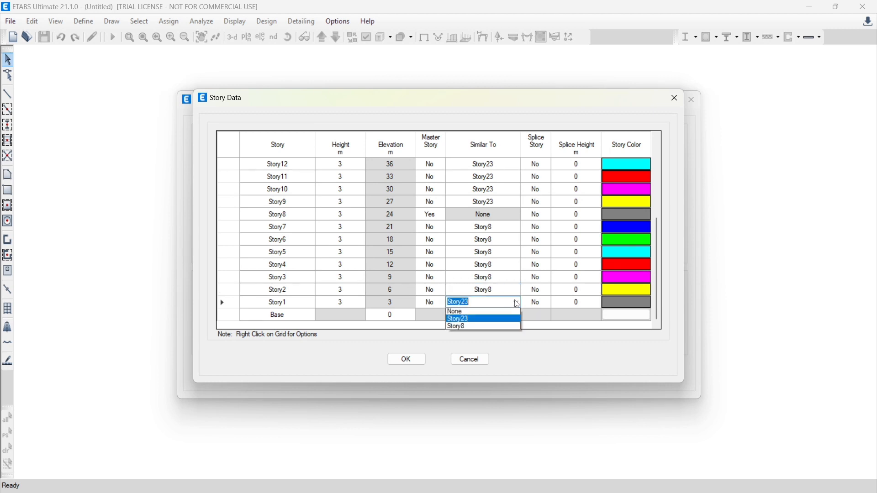
left_click(486, 328)
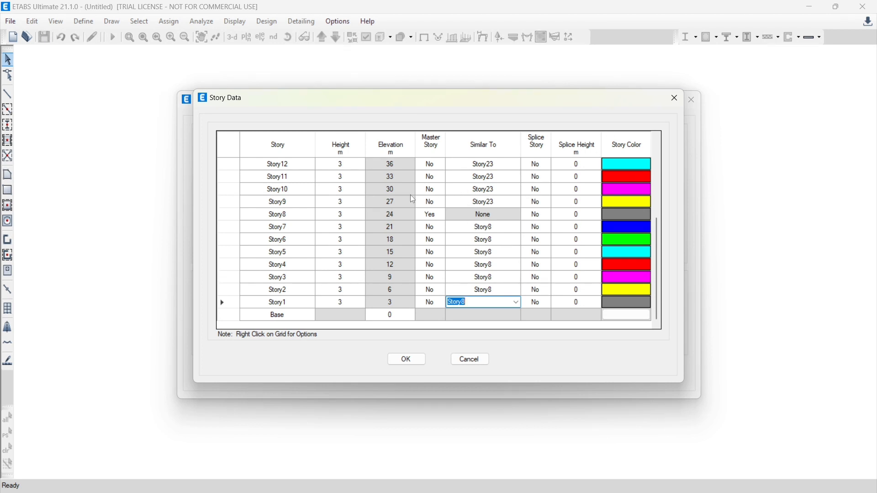
Make Story14 a master story in the story data
scroll(401, 200, "up", 2)
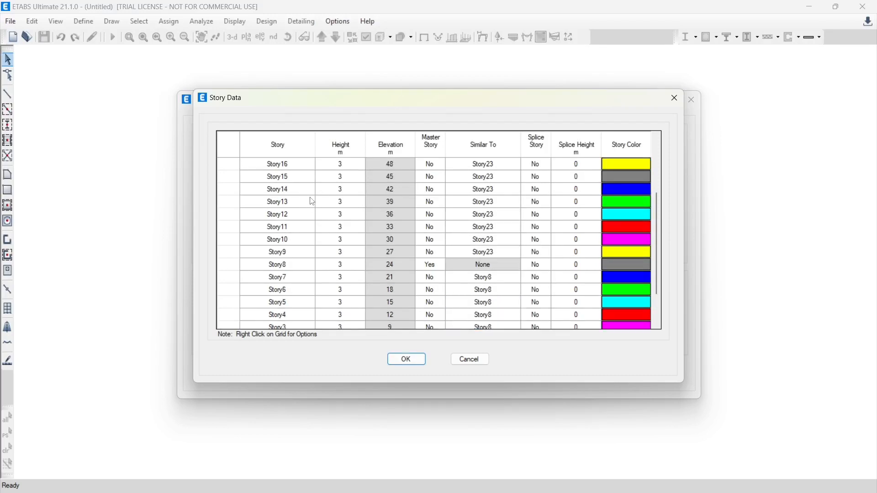
left_click(435, 193)
left_click(440, 189)
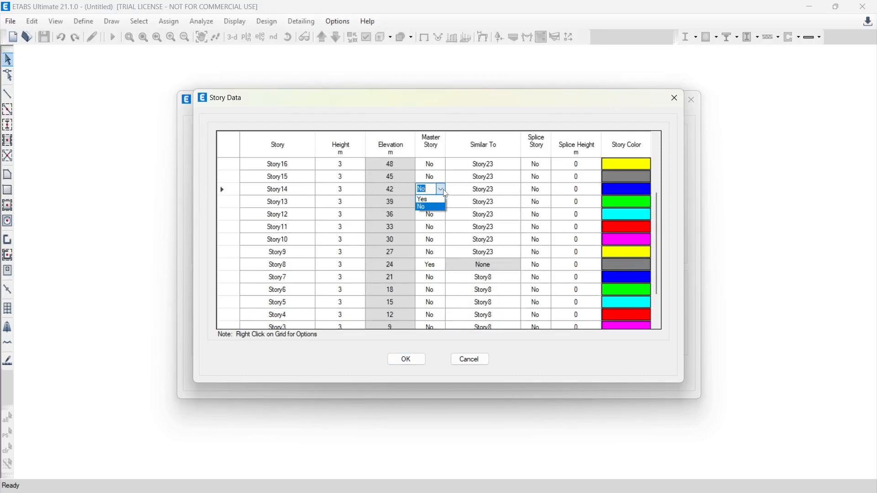
left_click(432, 200)
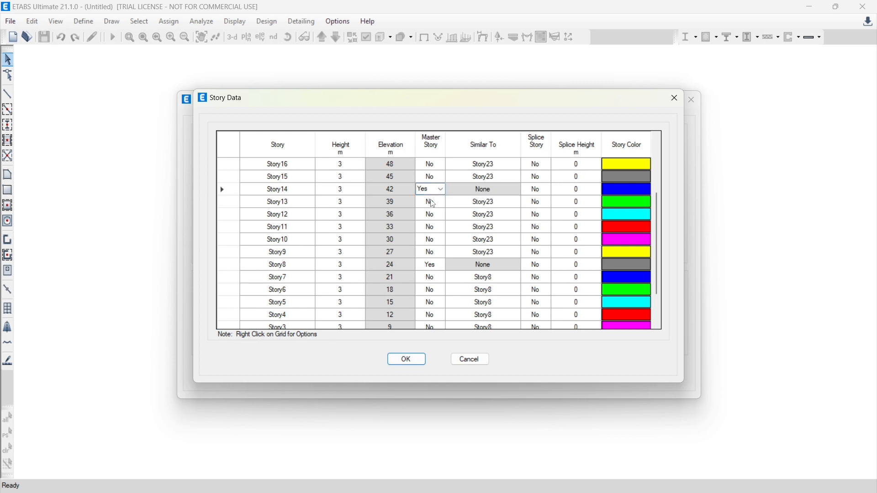
Set Story13, Story12, Story11, Story10 and Story9 as similar to Story14
left_click(500, 201)
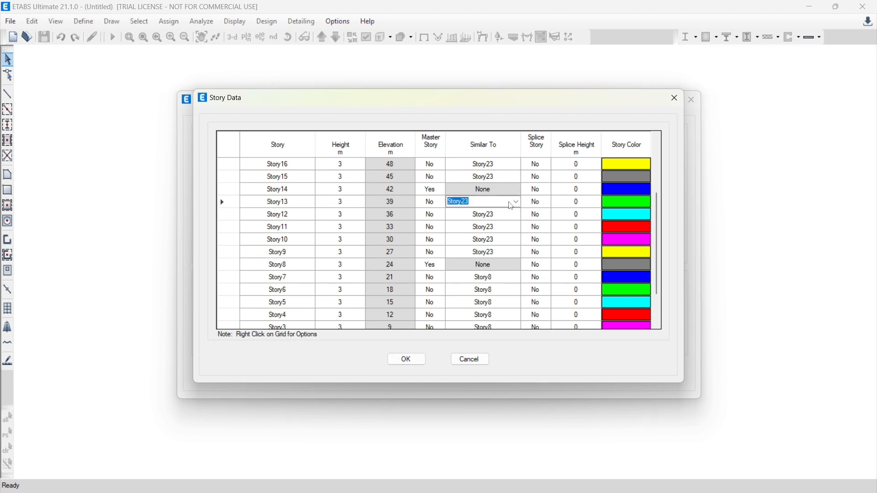
left_click(517, 201)
left_click(476, 228)
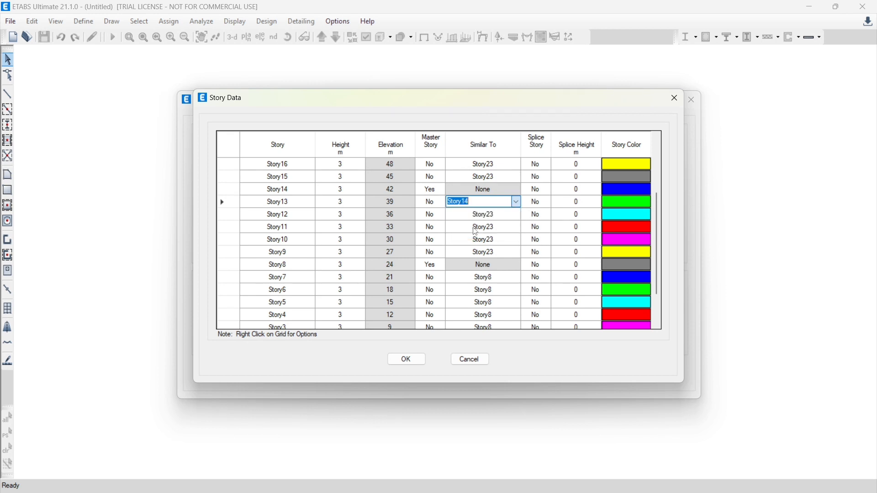
left_click(518, 216)
left_click(518, 216)
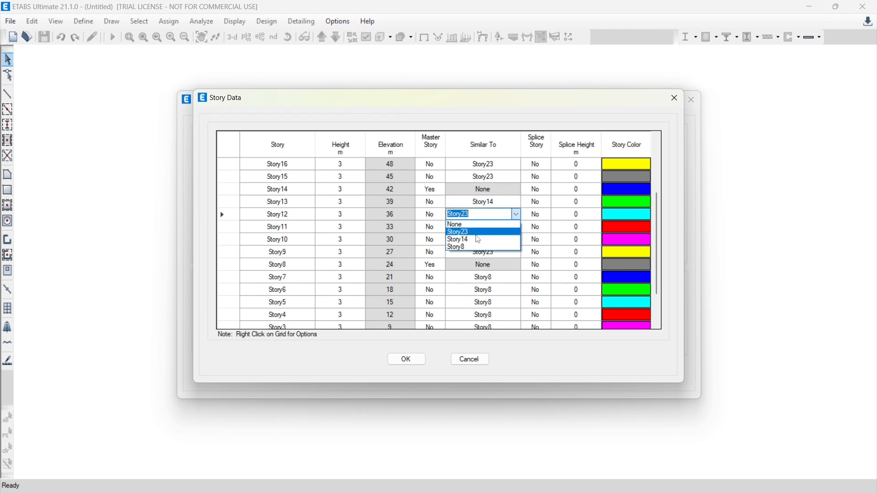
left_click(478, 239)
left_click(517, 227)
left_click(517, 227)
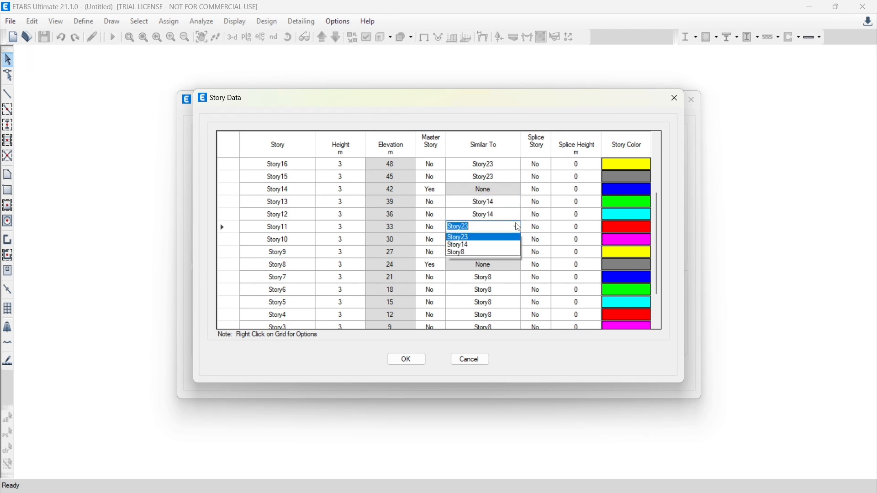
left_click(471, 256)
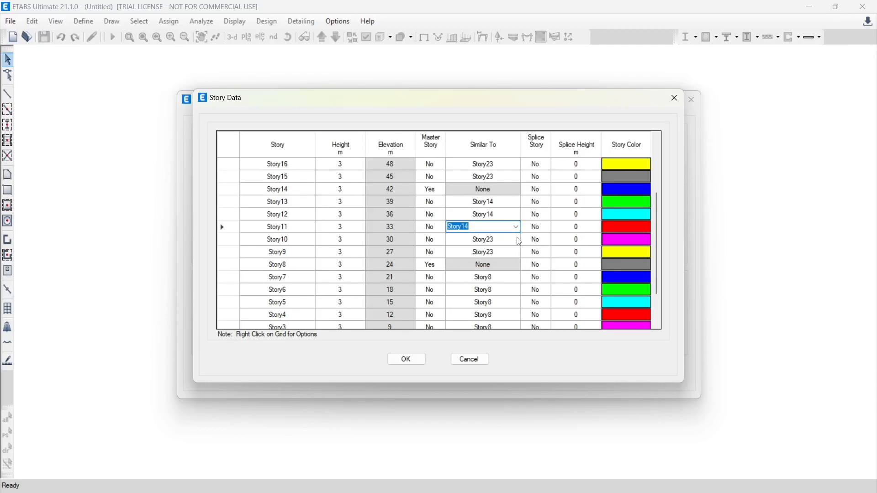
left_click(517, 240)
left_click(516, 239)
left_click(467, 265)
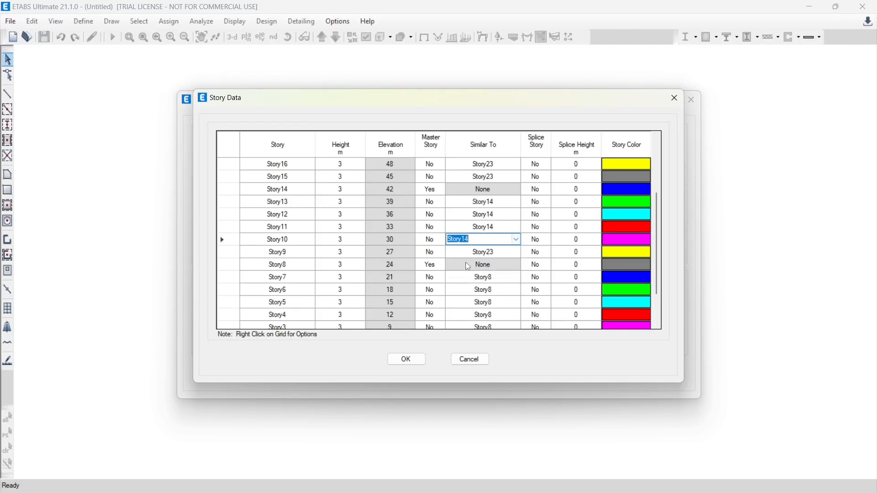
left_click(517, 252)
left_click(517, 252)
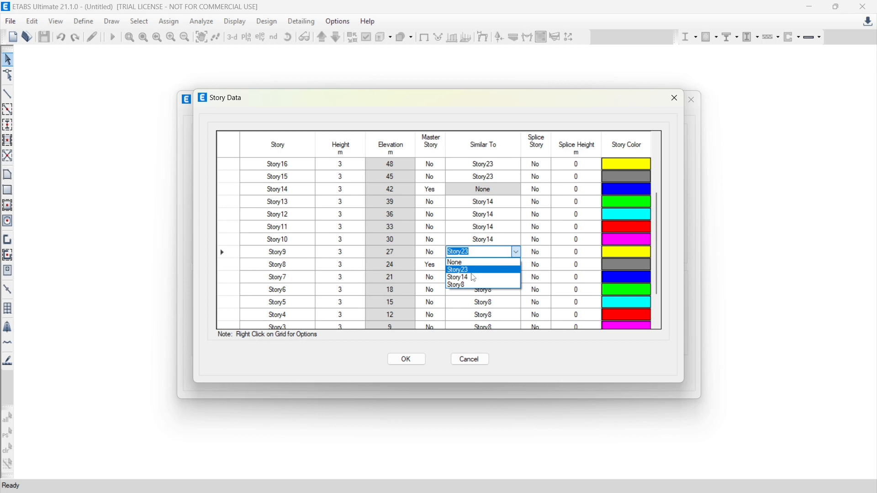
left_click(473, 279)
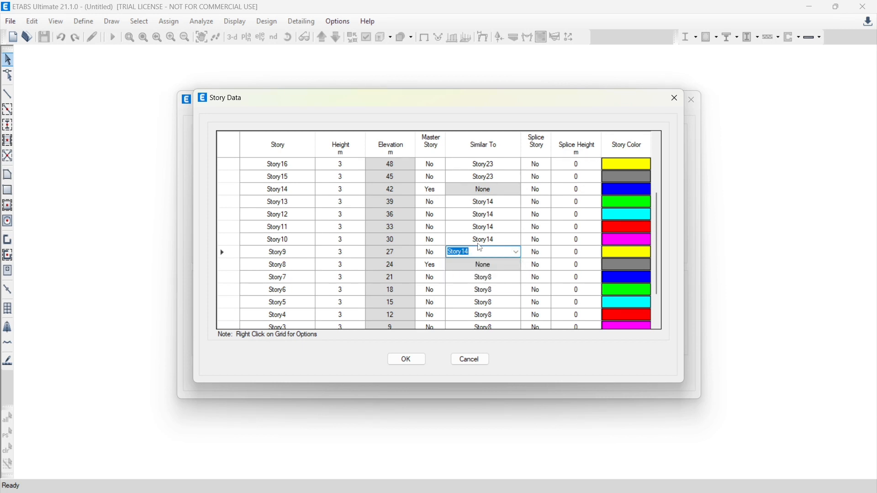
Make Story19 a master story in the story data
scroll(457, 221, "up", 2)
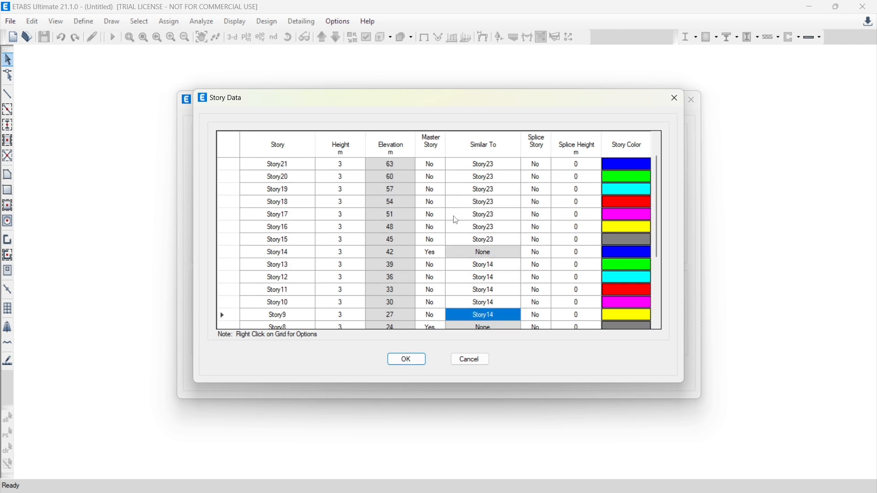
scroll(456, 220, "down", 1)
scroll(456, 221, "up", 1)
left_click(426, 189)
left_click(441, 190)
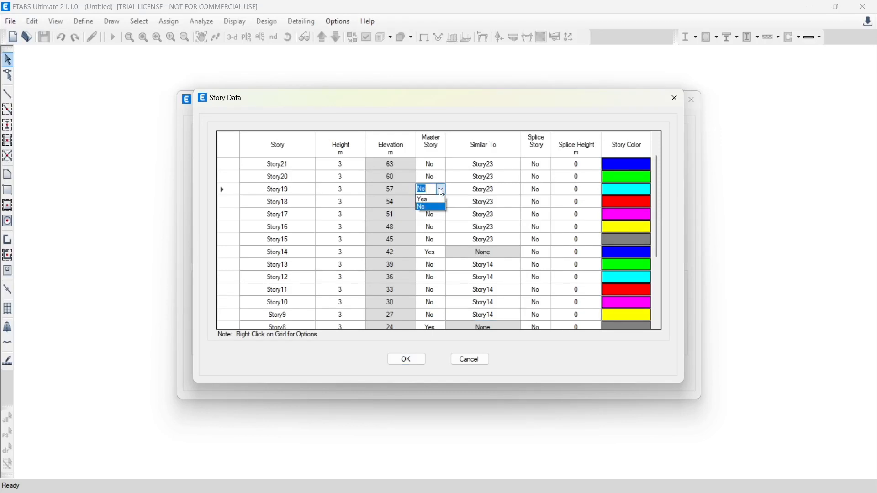
left_click(428, 200)
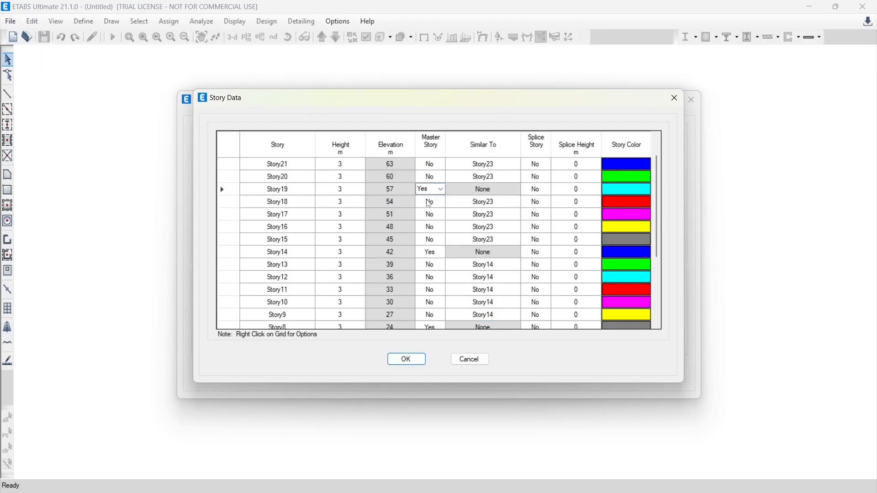
Set Story18, Story17, Story16 and Story15 as similar to Story19 in the story data
left_click(491, 202)
left_click(514, 206)
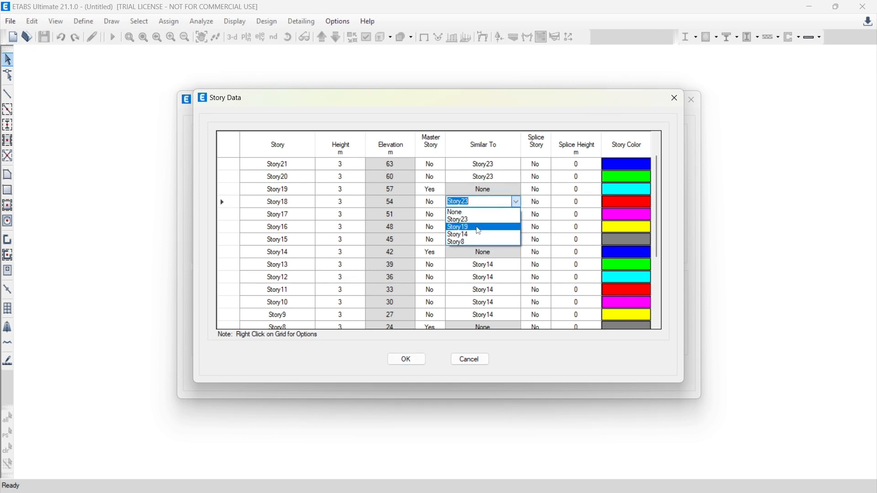
left_click(473, 231)
left_click(501, 215)
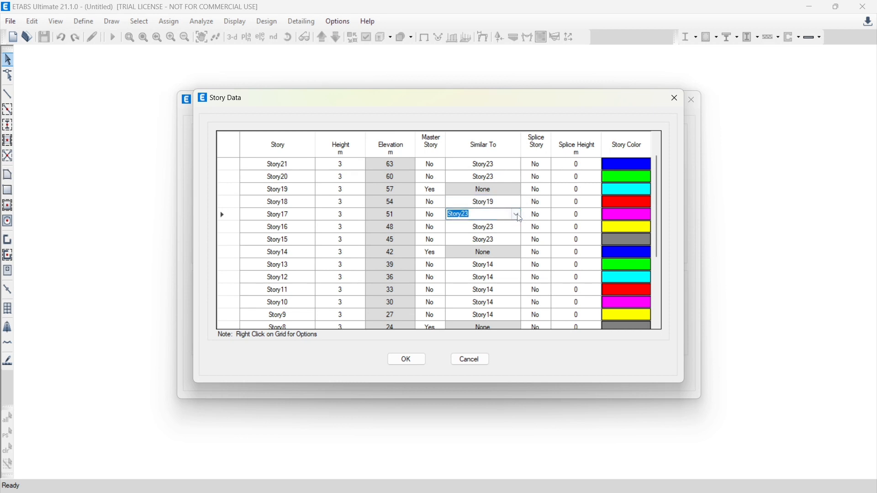
left_click(516, 214)
left_click(482, 240)
left_click(497, 227)
left_click(516, 227)
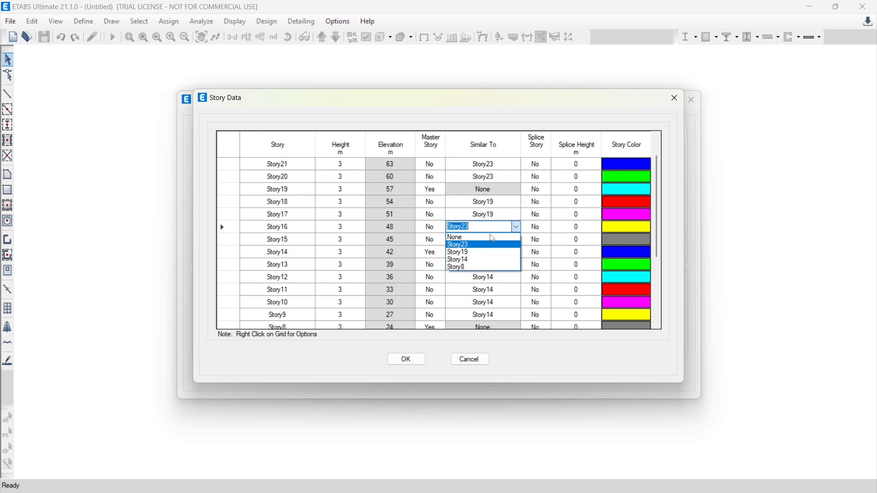
left_click(459, 253)
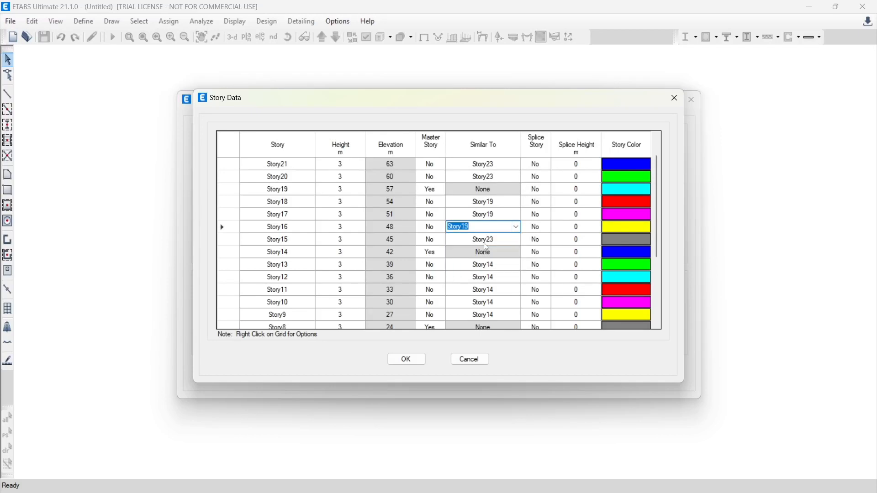
left_click(495, 240)
left_click(516, 239)
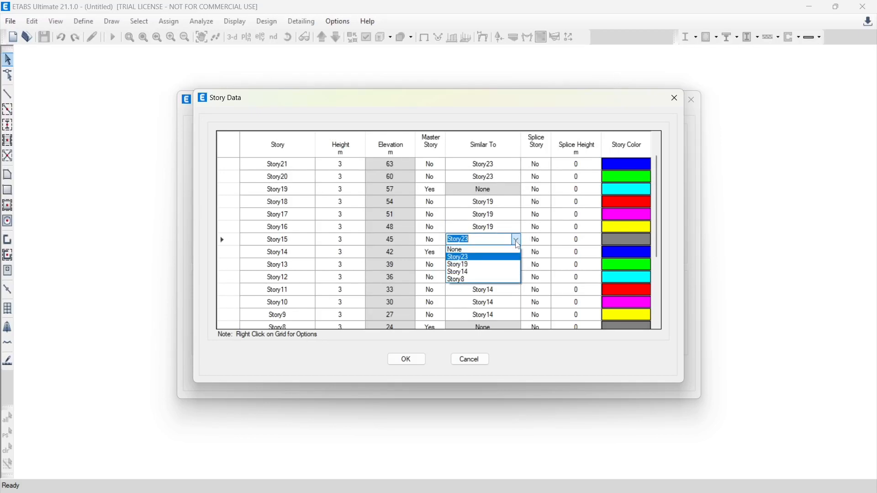
left_click(477, 266)
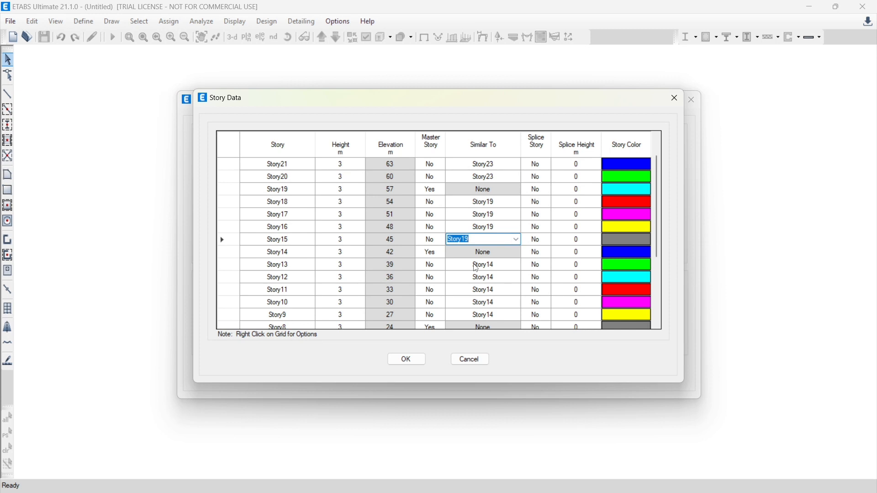
Accept the custom story data and create the model from the Grid Only template
scroll(421, 210, "up", 2)
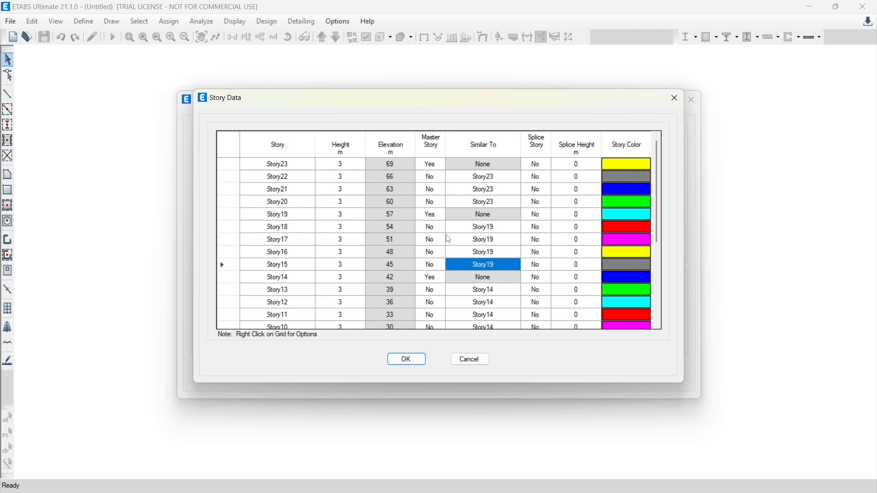
left_click(407, 361)
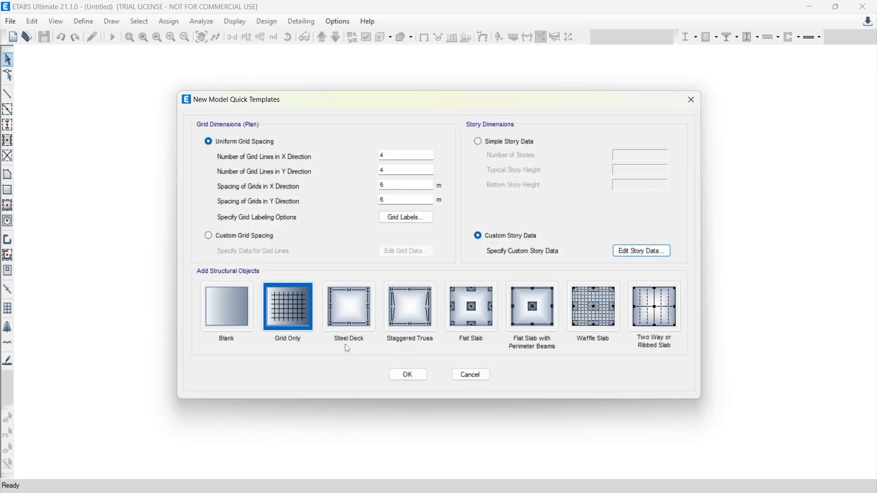
left_click(290, 308)
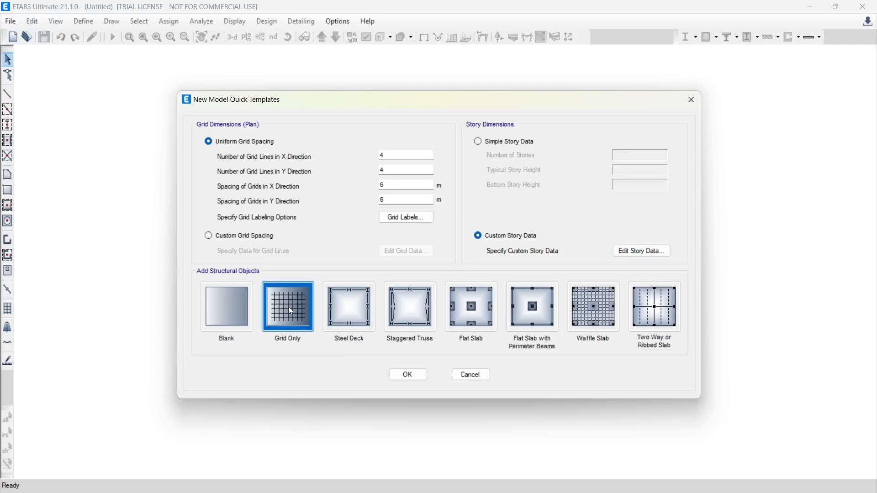
left_click(408, 377)
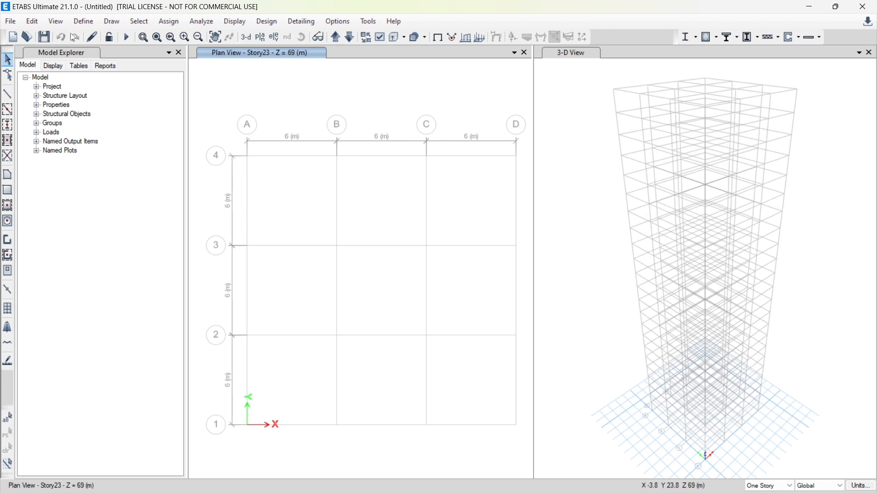
Add a new concrete material of grade M40 using the Indian standard, keeping its default properties
left_click(81, 22)
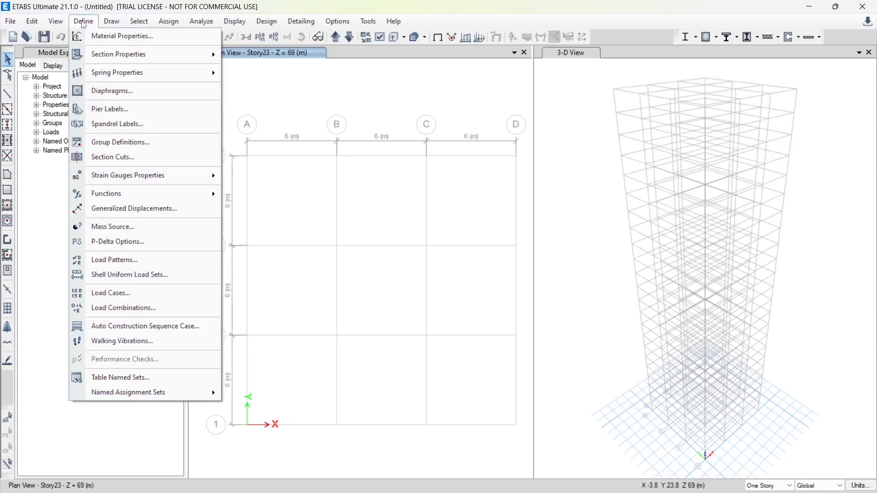
left_click(114, 36)
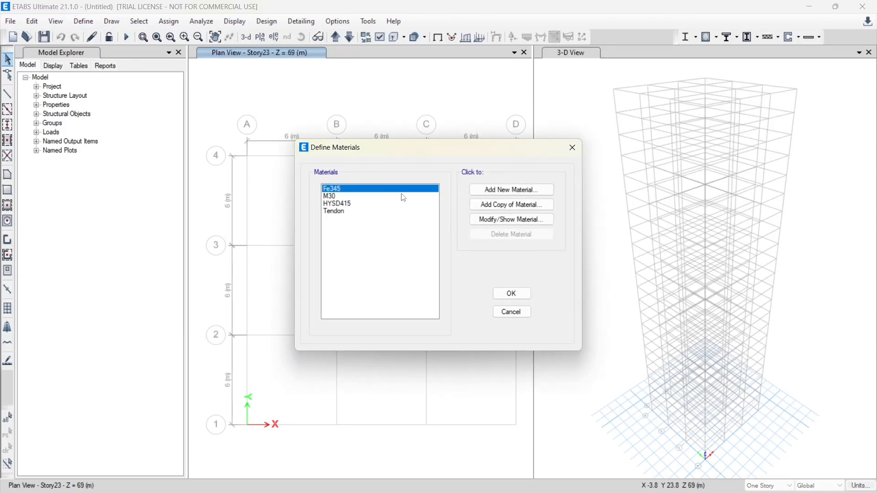
left_click(515, 190)
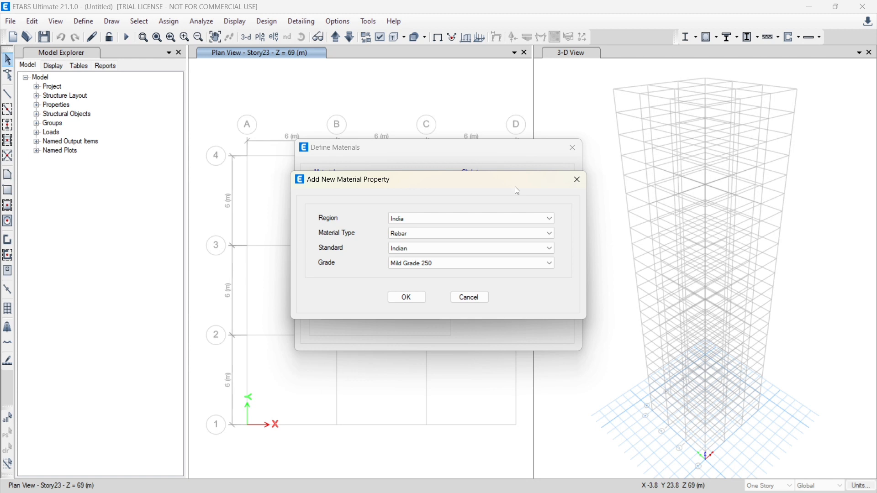
left_click(402, 233)
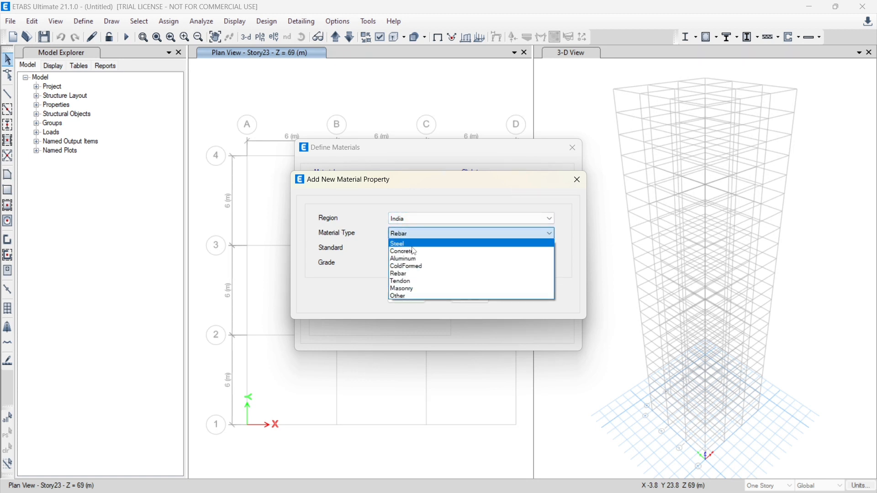
left_click(411, 252)
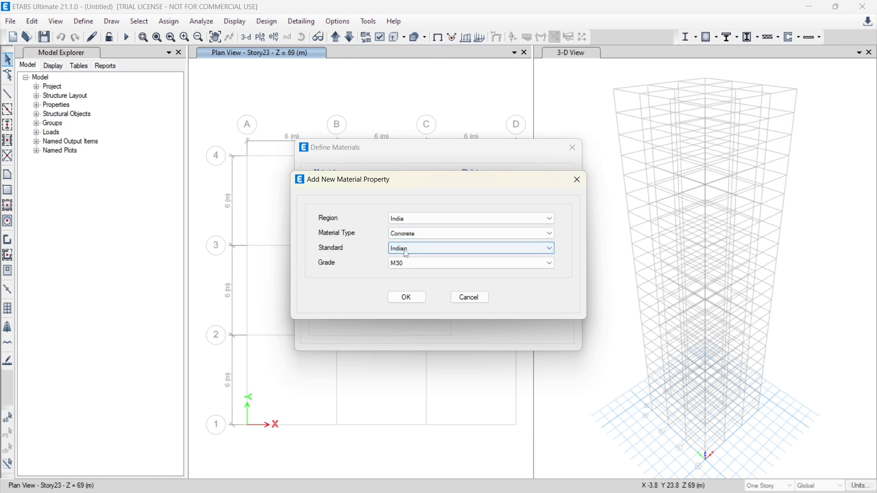
left_click(423, 265)
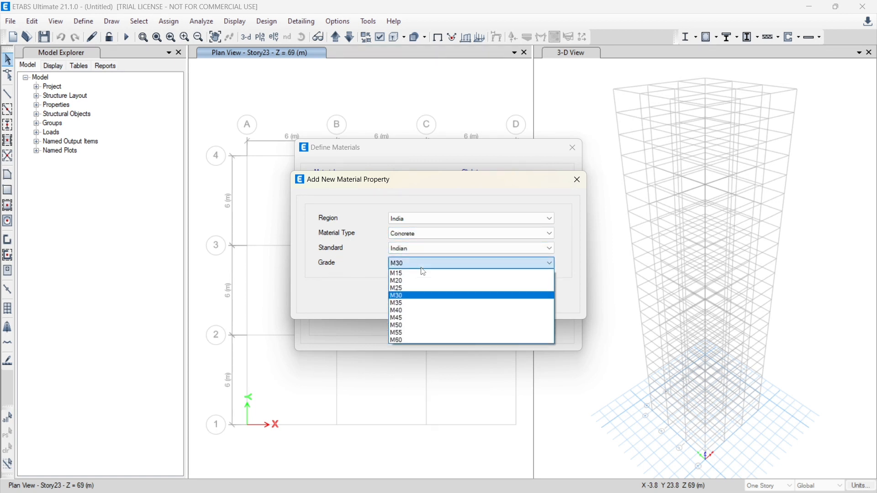
left_click(406, 311)
left_click(406, 297)
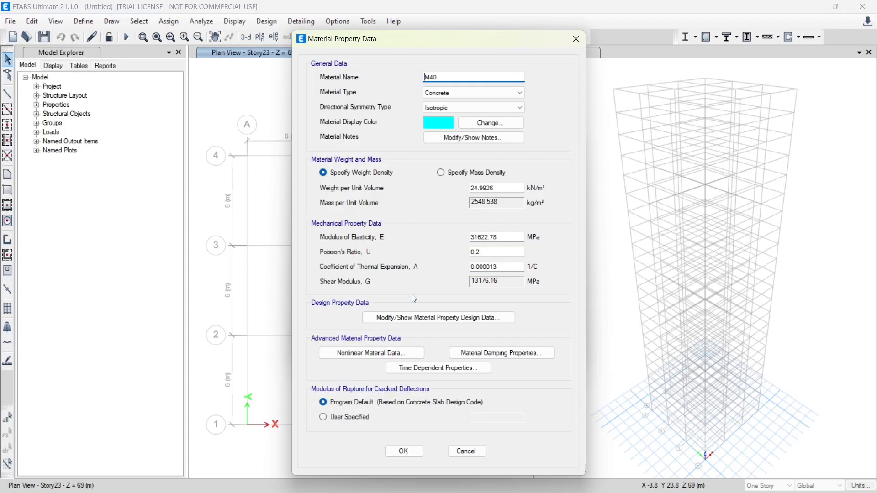
left_click(403, 451)
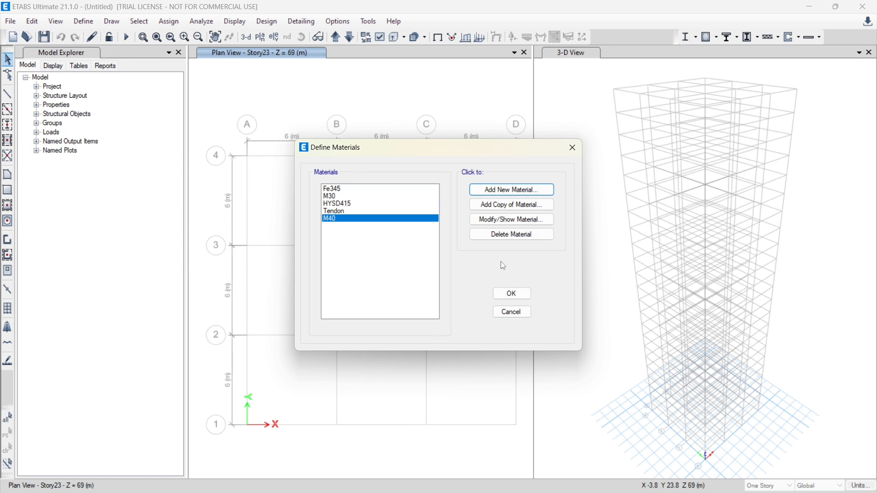
Add a new rebar material of HYSD Grade 500 using the Indian standard, keeping its default properties
left_click(514, 190)
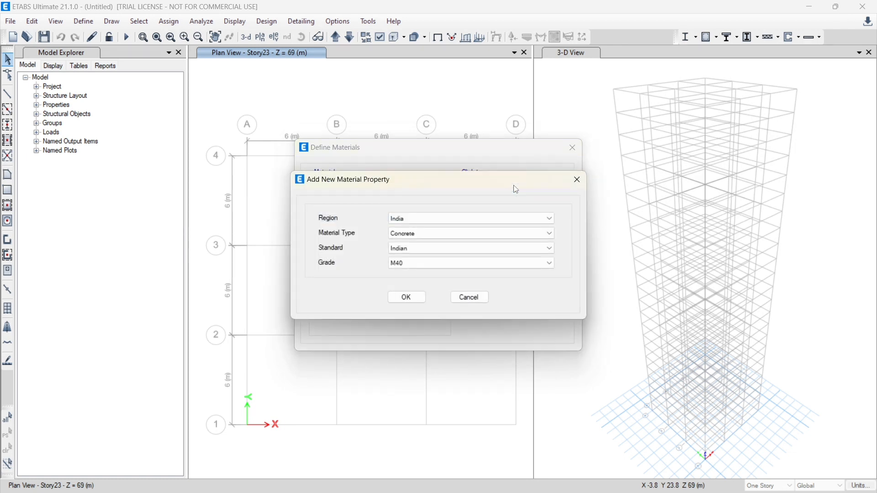
left_click(413, 233)
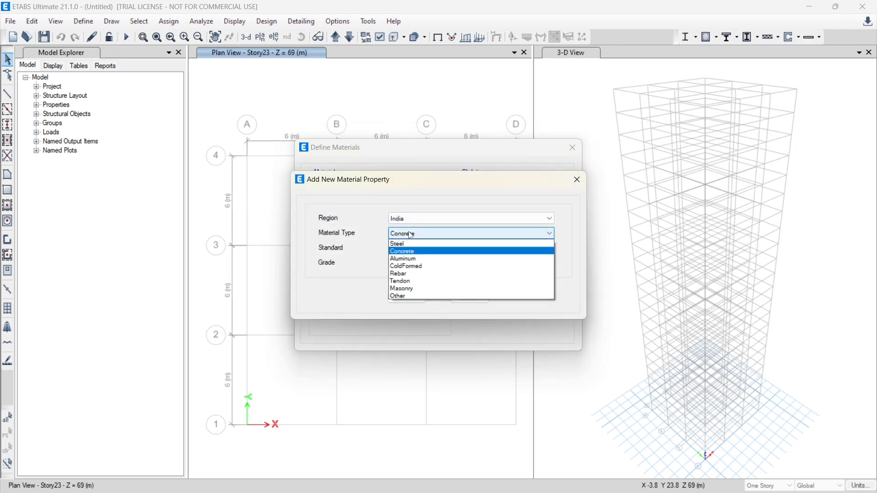
left_click(404, 276)
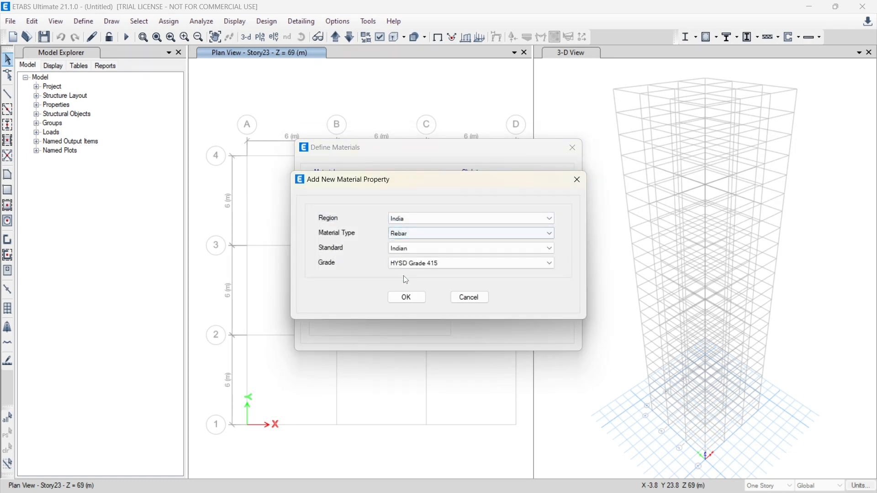
left_click(439, 264)
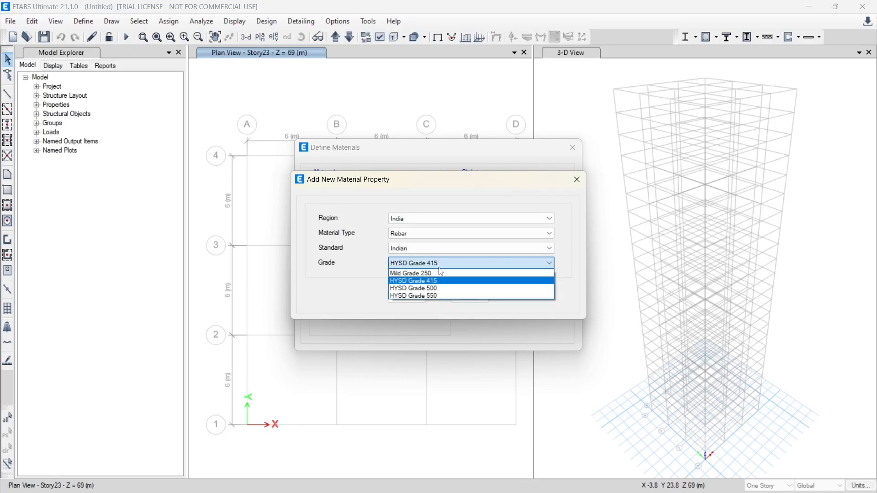
left_click(427, 289)
left_click(404, 298)
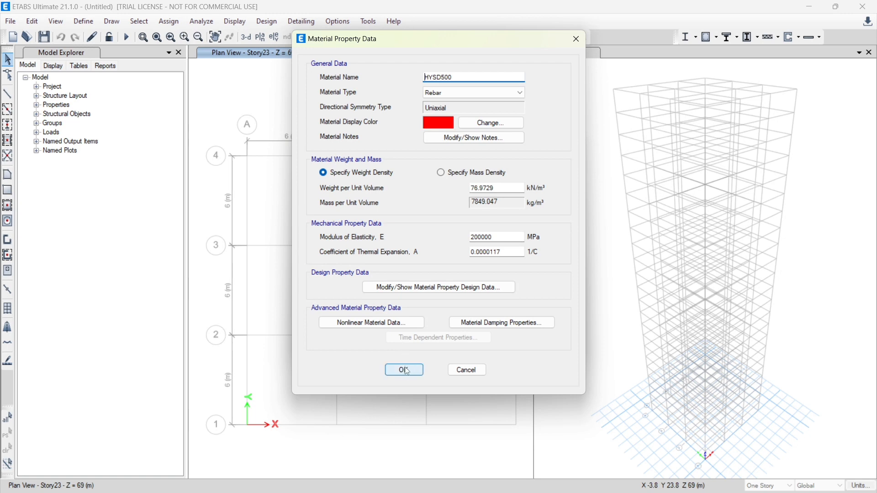
left_click(405, 370)
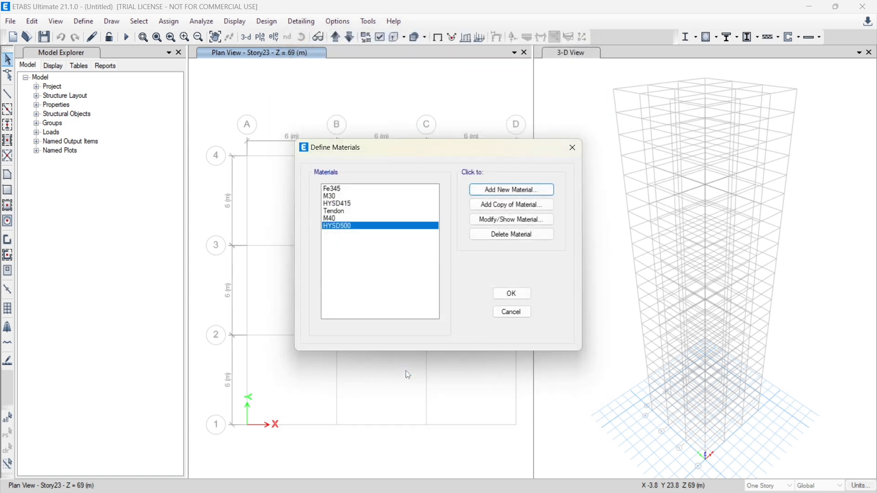
Add a Mild Grade 250 rebar material with default properties and finish the material definitions
left_click(517, 194)
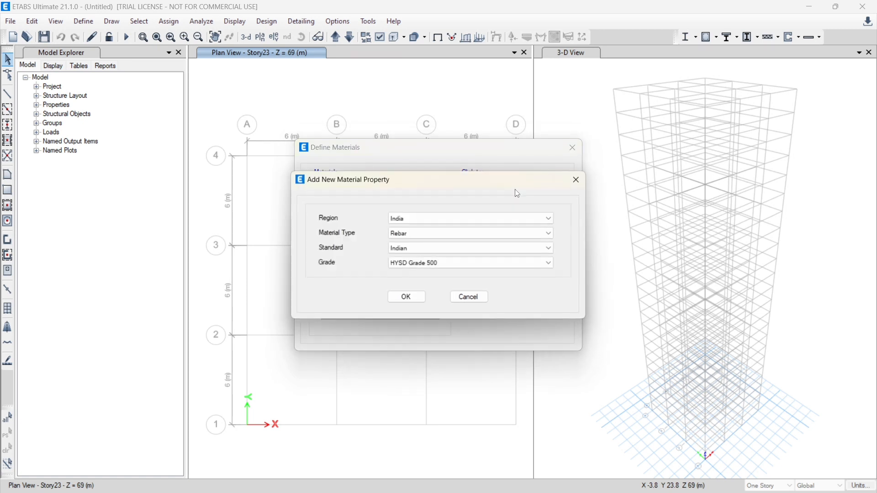
left_click(416, 264)
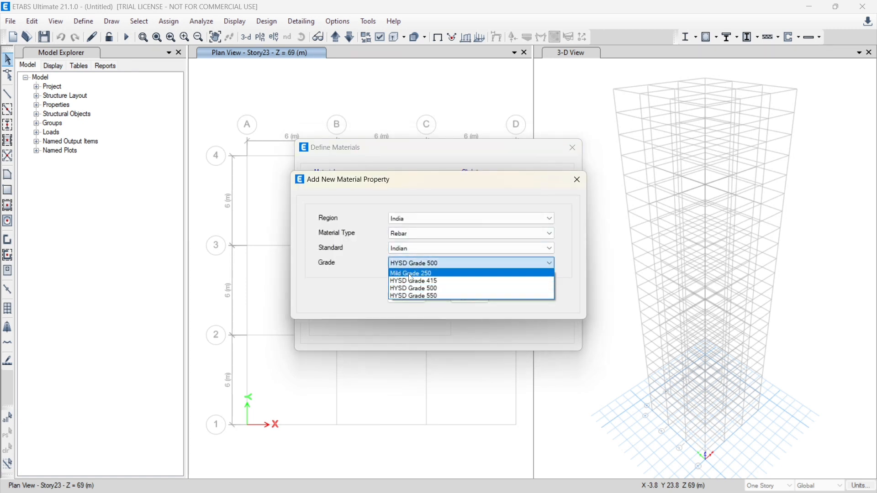
left_click(433, 273)
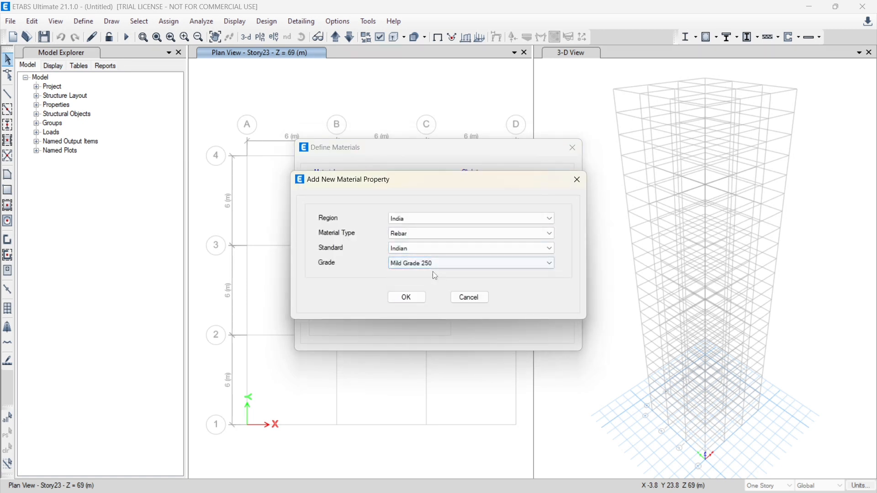
left_click(405, 297)
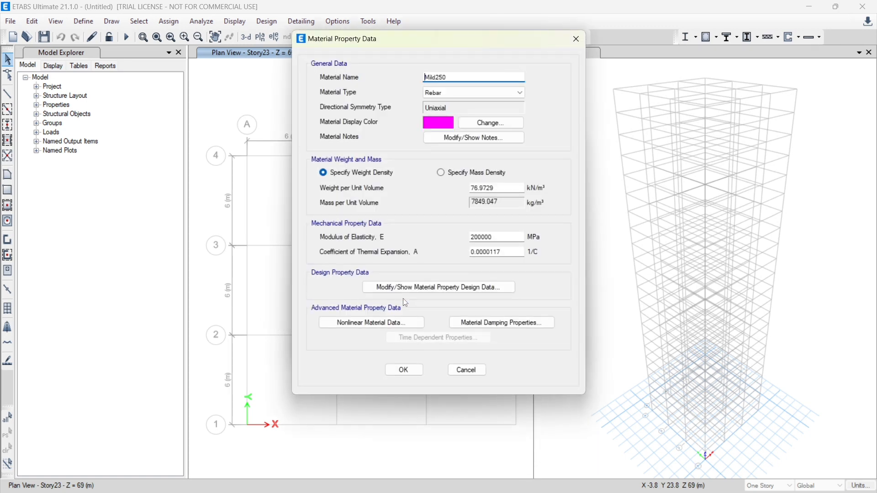
left_click(405, 370)
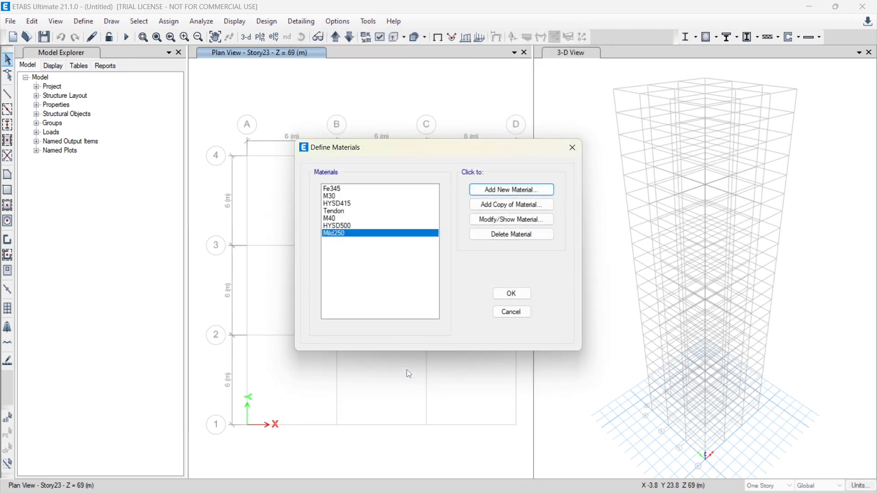
left_click(517, 297)
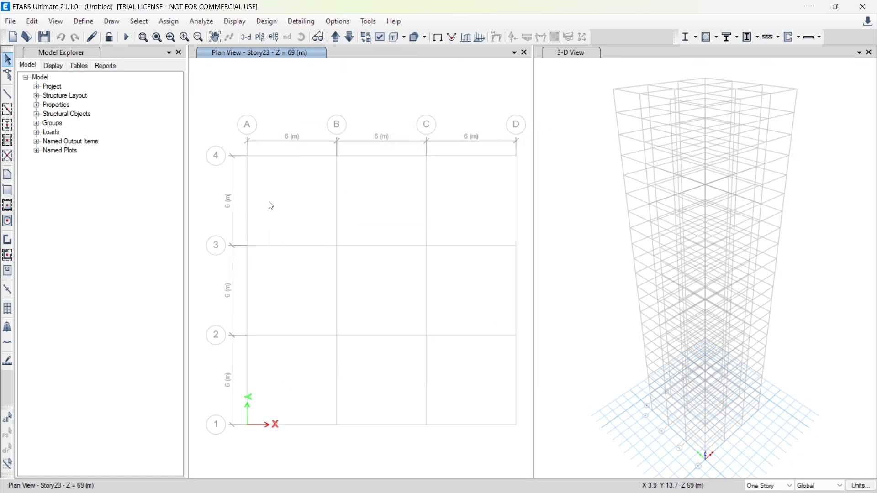
Add a new concrete rectangular frame section named C 500x500 with material M40
left_click(74, 21)
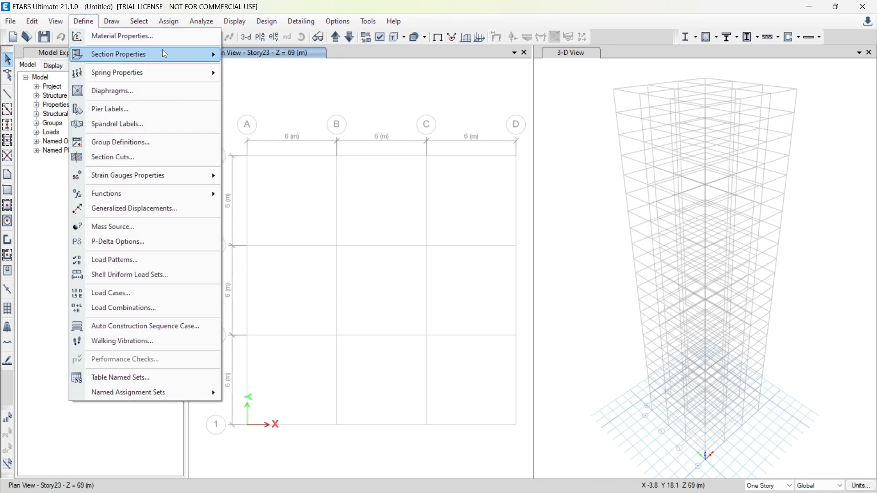
mouse_move(163, 50)
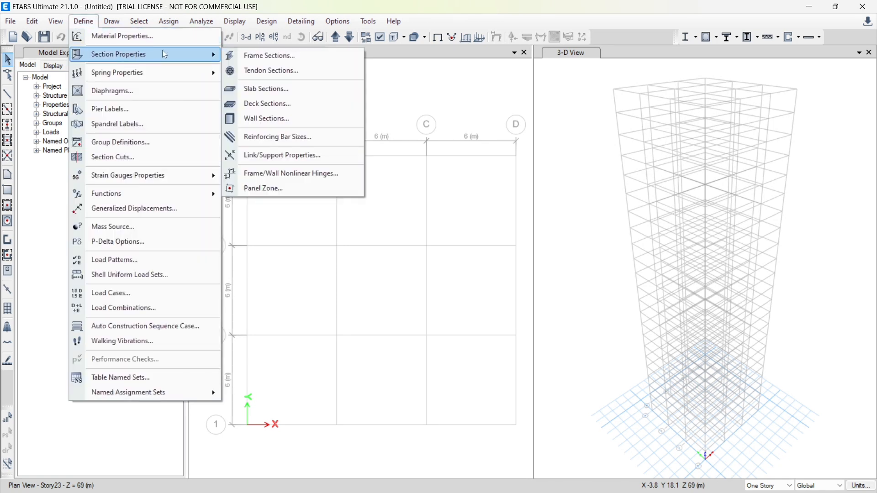
left_click(268, 56)
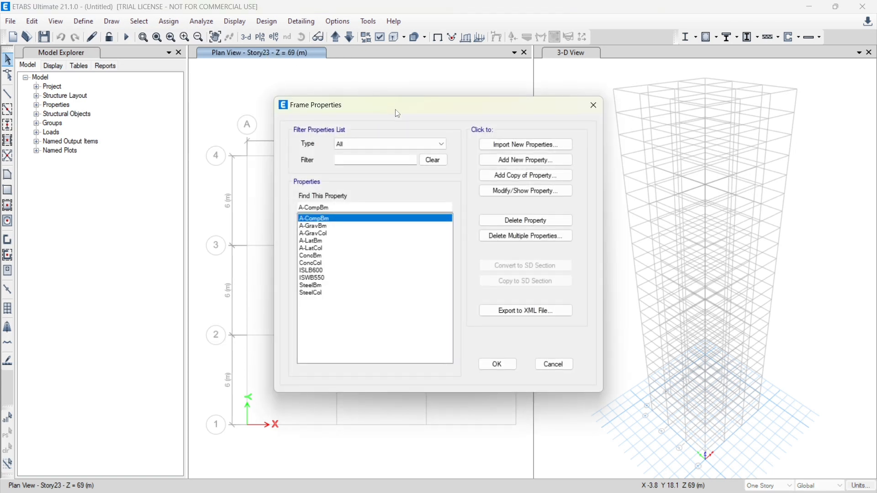
left_click(543, 160)
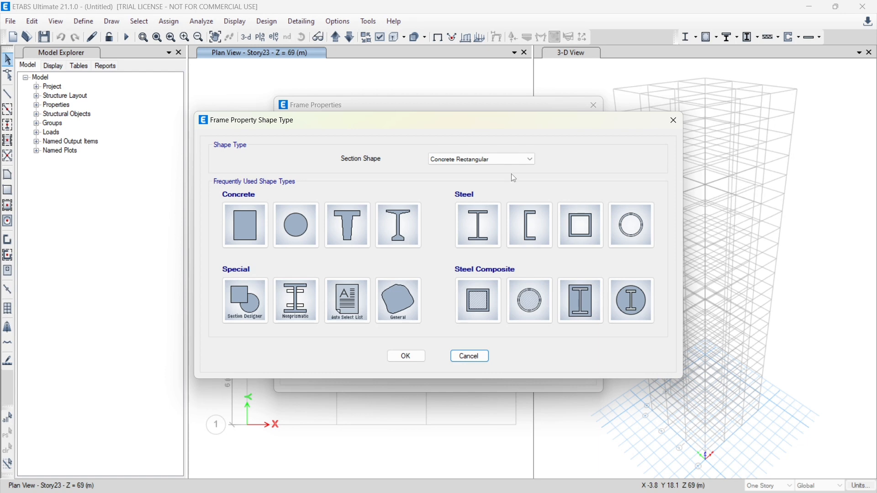
left_click(257, 221)
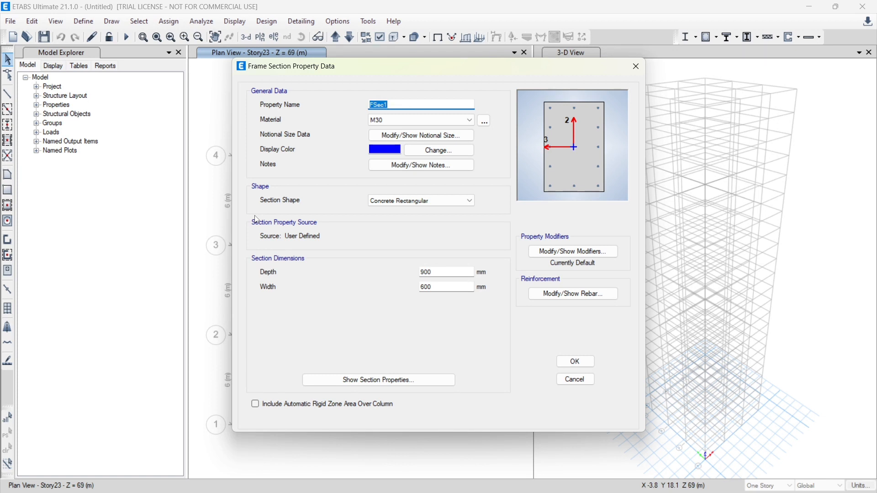
type("C 500x500")
left_click(379, 121)
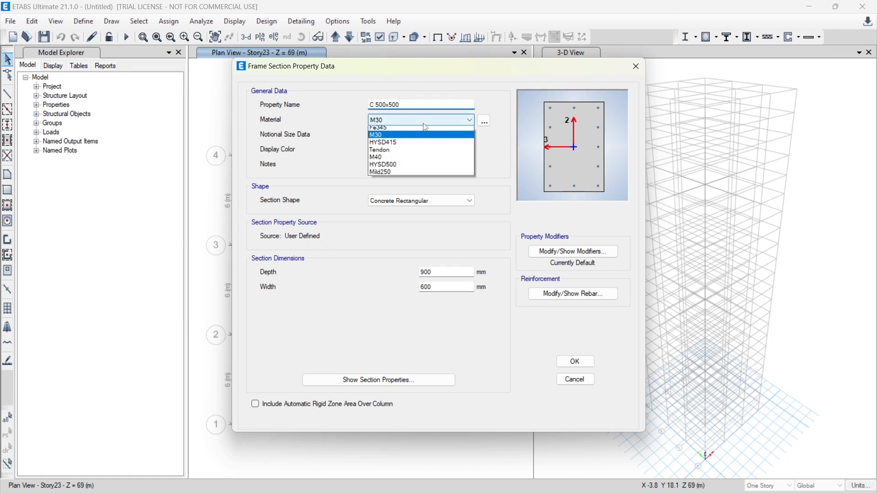
left_click(380, 160)
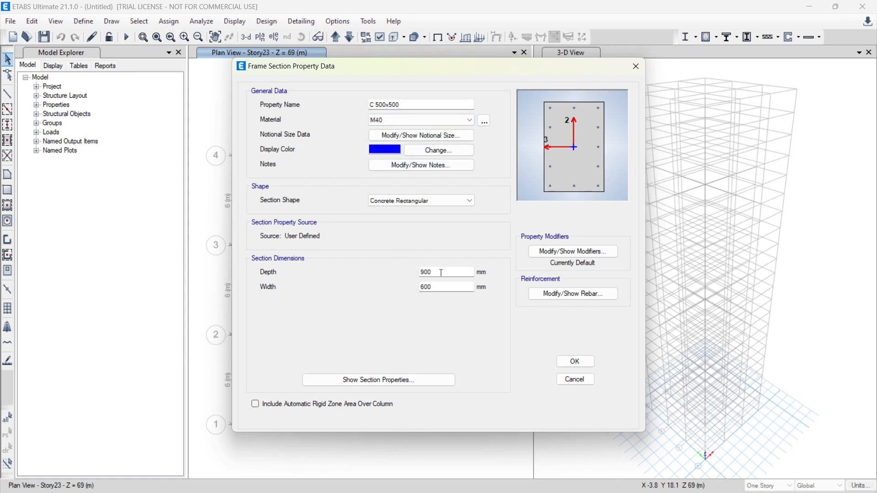
Set the C 500x500 section's depth and width to 500 mm each
left_click_drag(441, 273, 404, 279)
type("500")
left_click_drag(441, 289, 385, 299)
type("500")
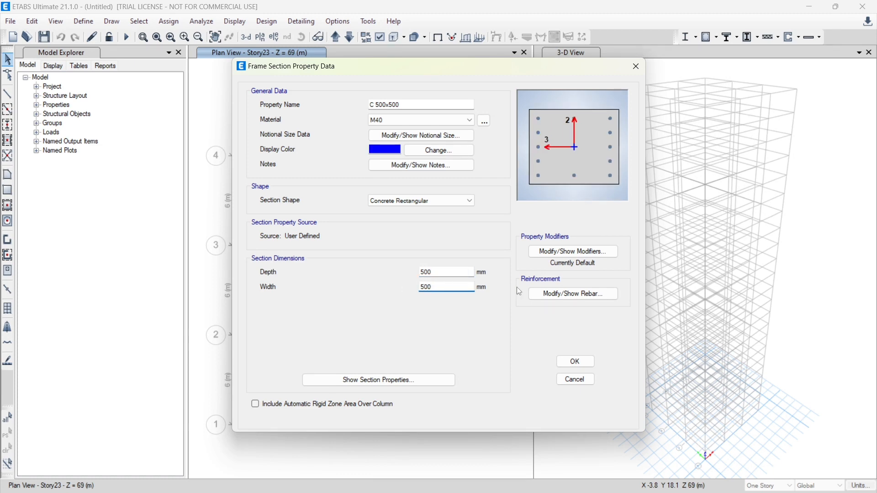
Assign HYSD500 to the column's longitudinal bars and Mild250 to its ties, and accept the C 500x500 section
left_click(564, 295)
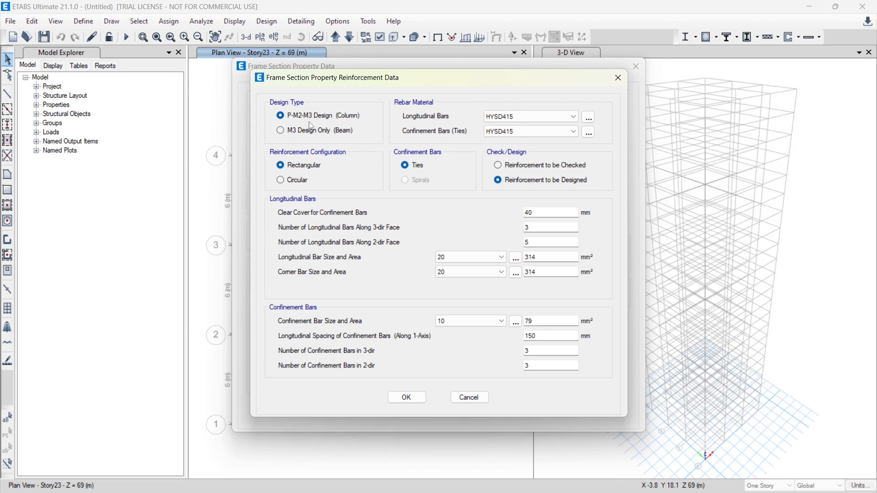
left_click(517, 117)
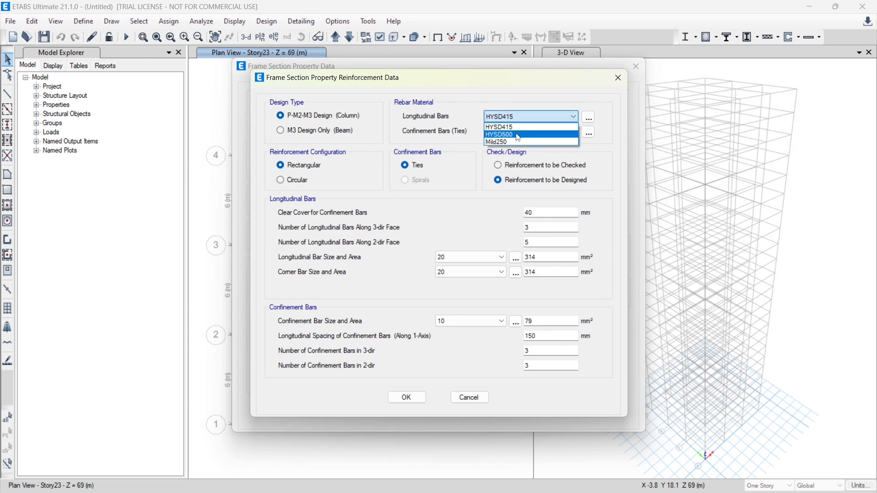
left_click(516, 134)
left_click(516, 133)
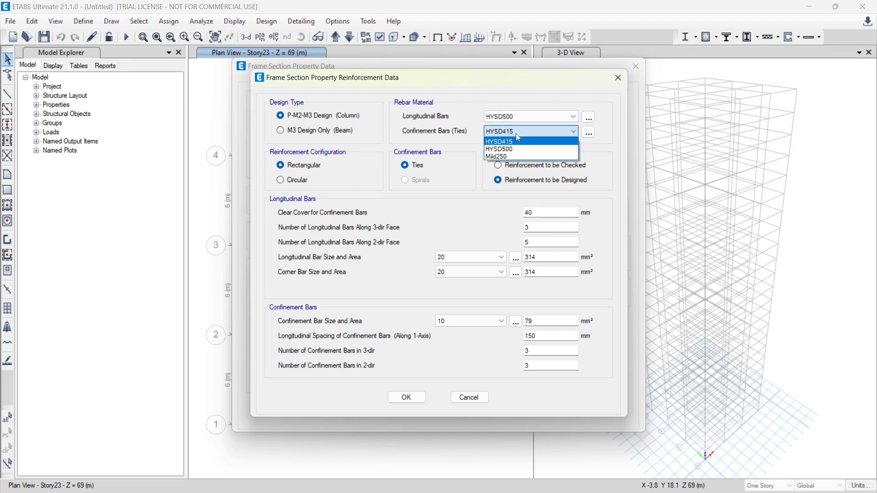
left_click(514, 157)
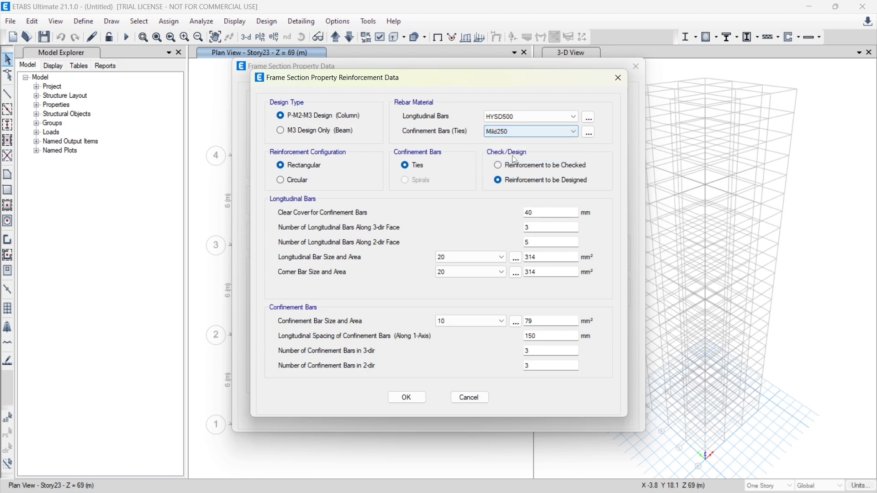
left_click(405, 396)
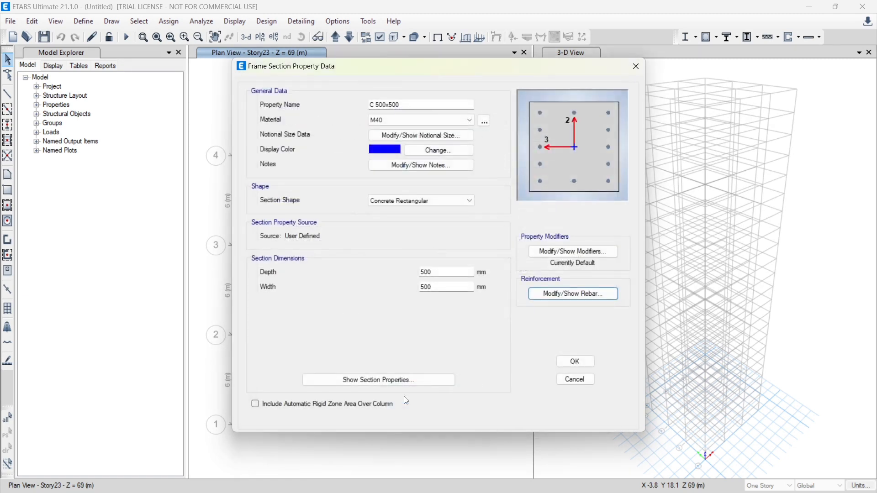
left_click(575, 362)
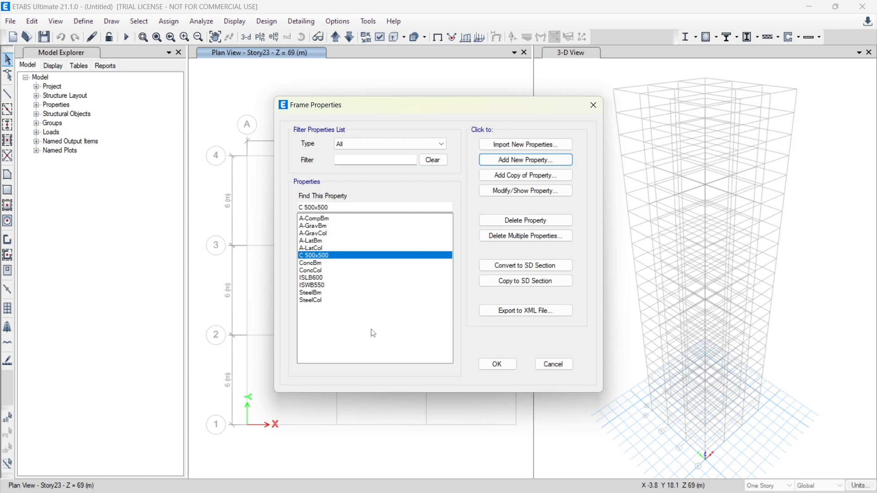
Add a copy of the C 500x500 section and name it C 550x550
left_click(521, 177)
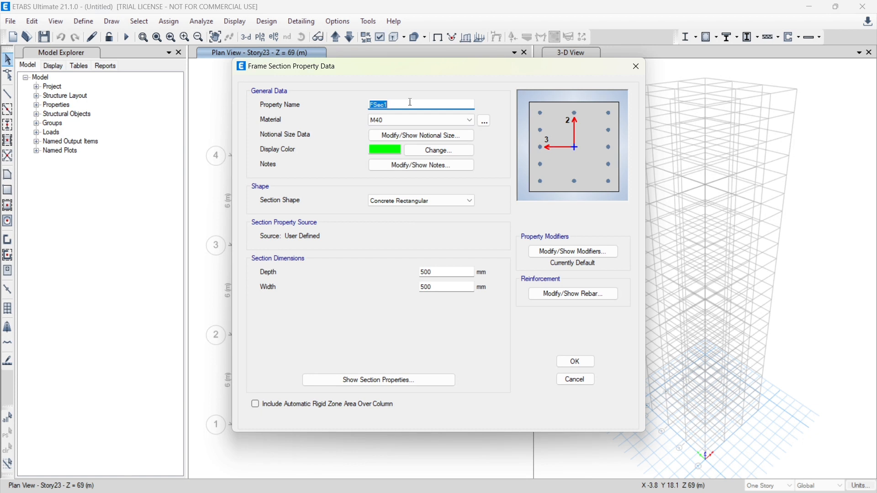
type("C 550x550")
Set the copied section's depth and width to 550 mm each and accept the section
left_click(436, 271)
left_click_drag(437, 271, 374, 270)
type("550")
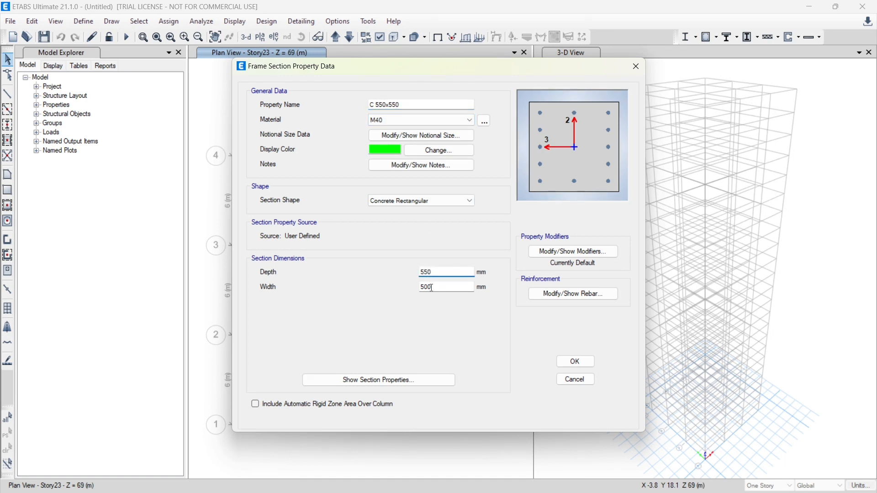
left_click_drag(431, 289, 386, 285)
type("500")
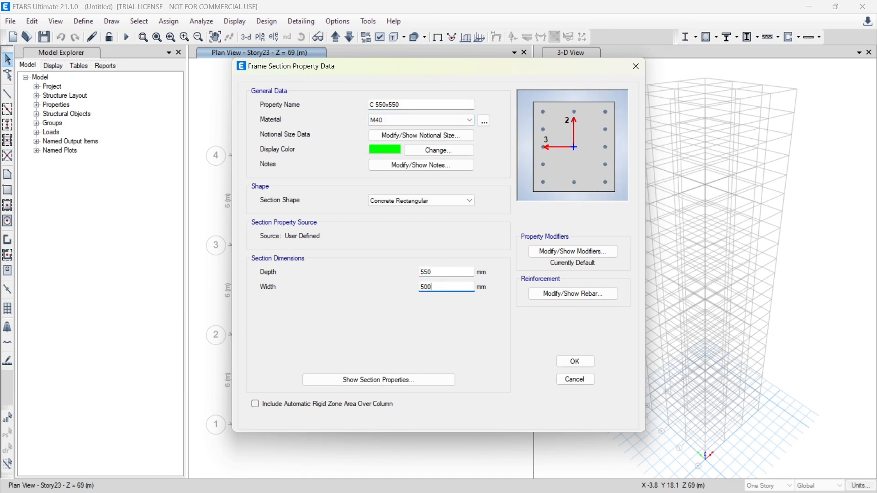
key("BackSpace")
key("BackSpace")
key("BackSpace")
type("550")
left_click(576, 363)
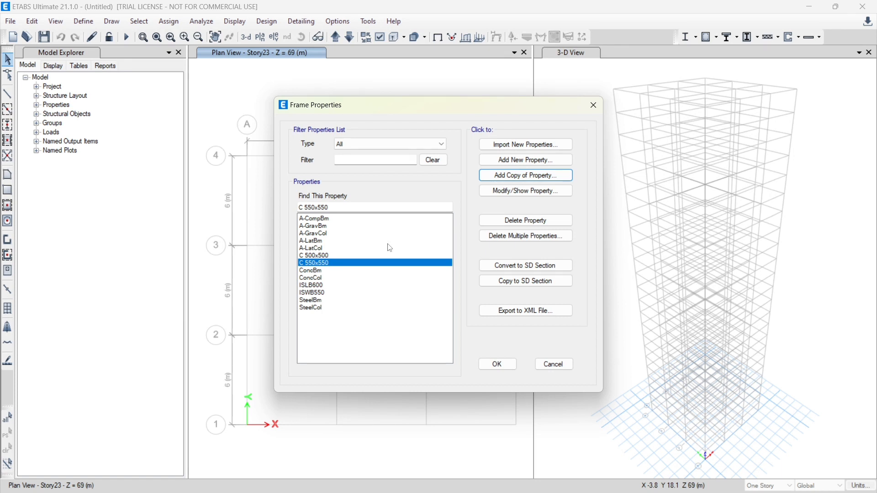
Copy the C 550x550 section as C 600x600, with depth and width of 600 mm each
left_click(544, 176)
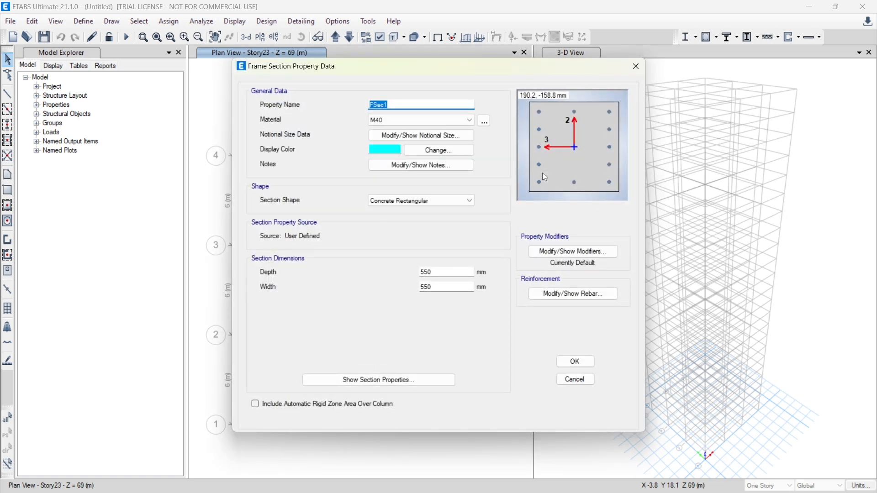
type("C 600x600")
double_click(440, 272)
type("600")
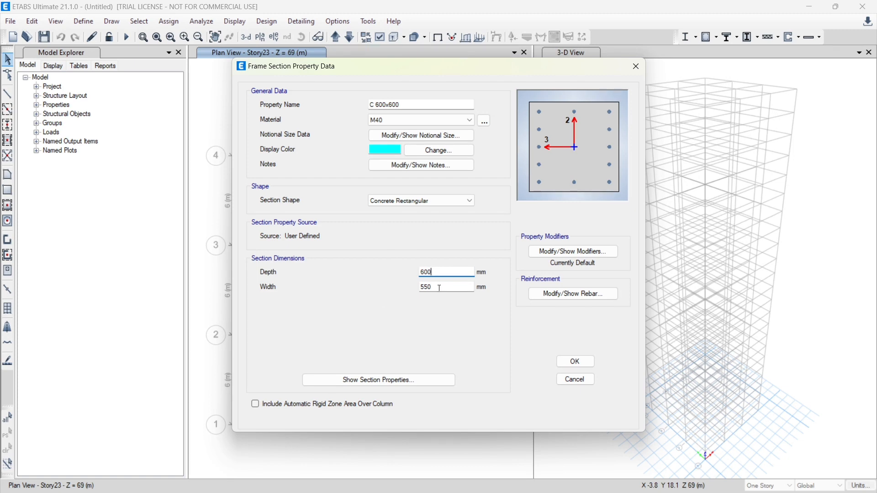
double_click(439, 287)
type("600")
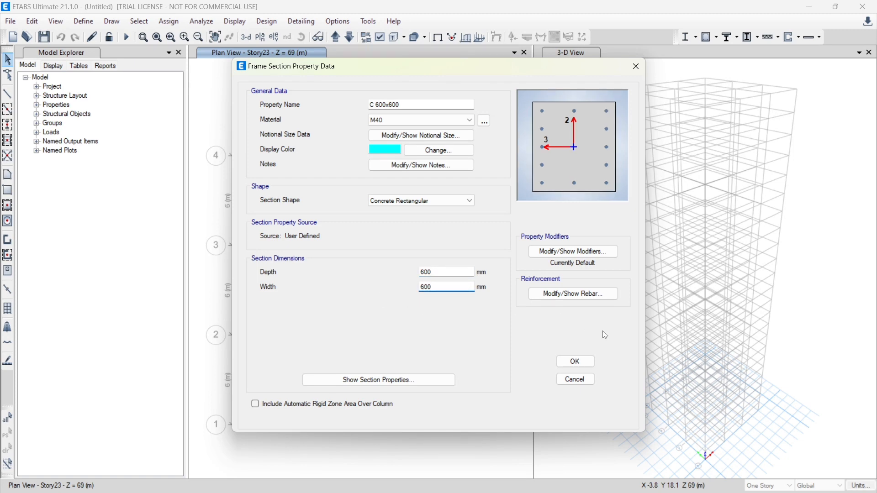
left_click(575, 362)
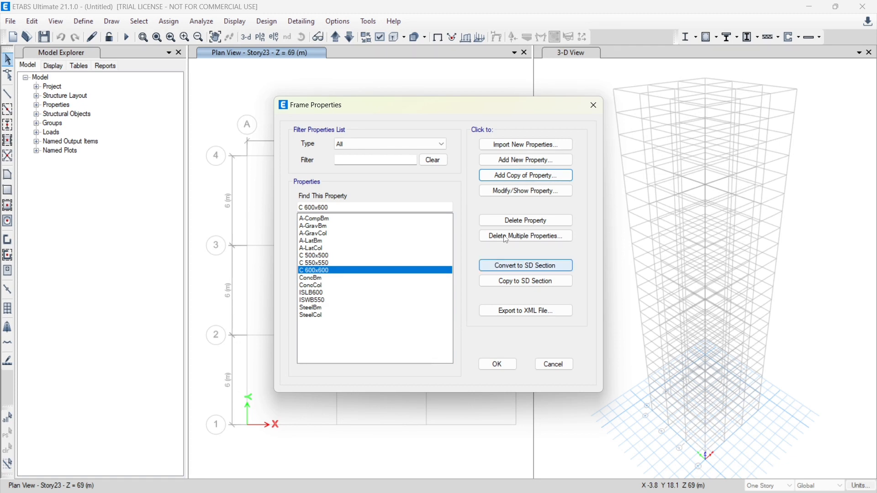
Add a new auto select section list named Autoselect Column with the Concrete design type
left_click(543, 164)
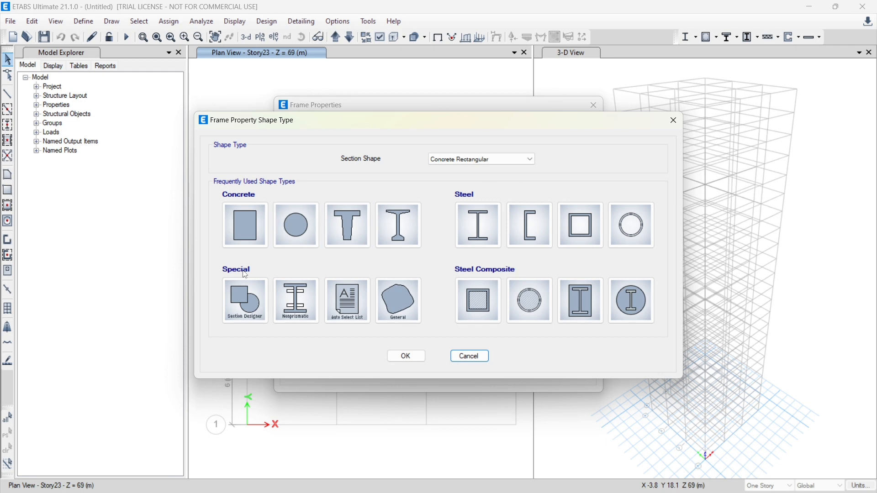
left_click(347, 300)
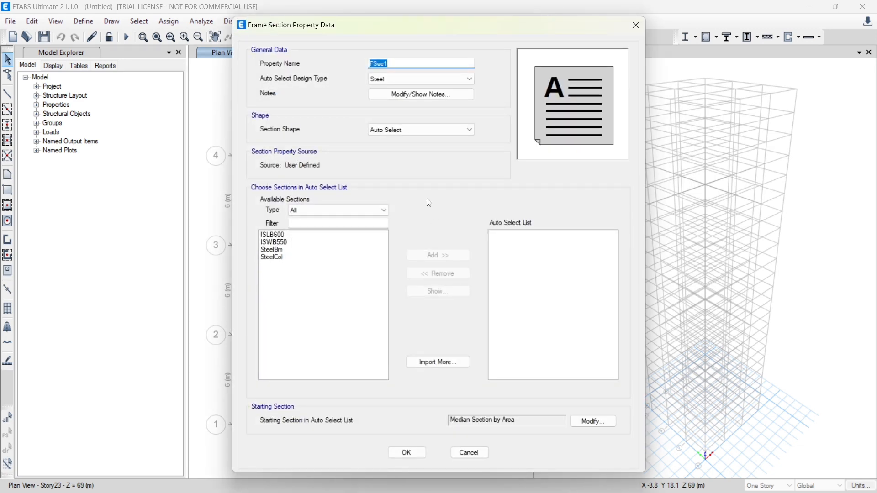
type("Autosle")
type("ce")
key("BackSpace")
key("BackSpace")
key("BackSpace")
key("BackSpace")
type("elect Column")
left_click(411, 79)
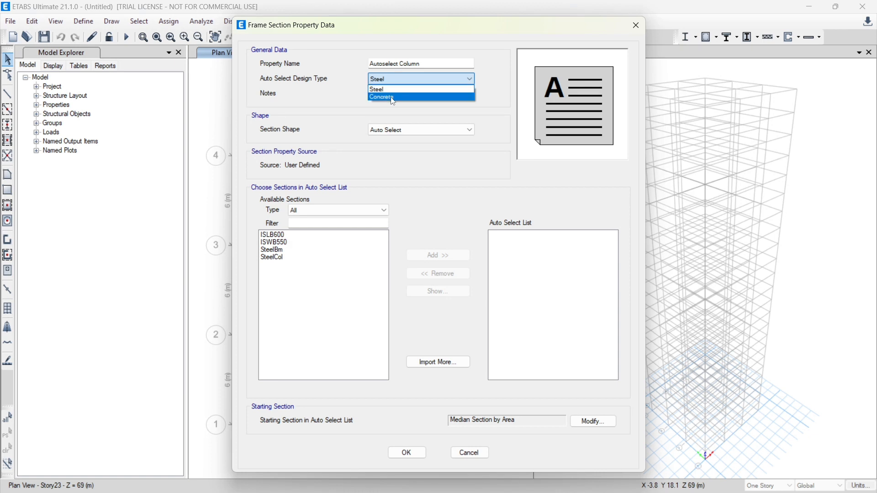
left_click(394, 97)
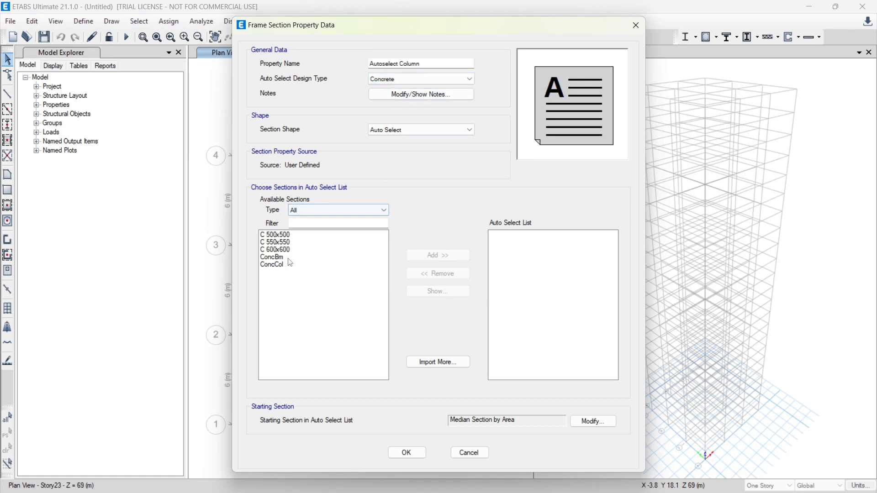
Include C 500x500, C 550x550 and C 600x600 in the auto select list and accept it
left_click_drag(305, 254, 296, 235)
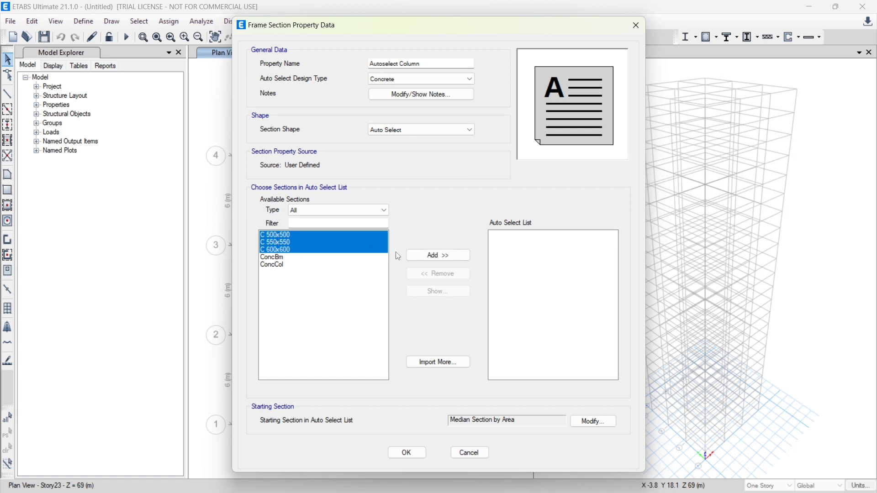
left_click(439, 256)
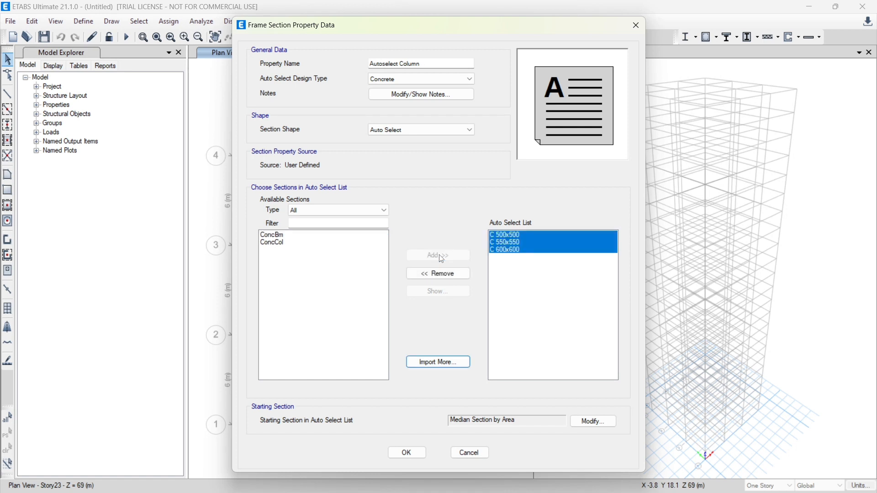
left_click(407, 453)
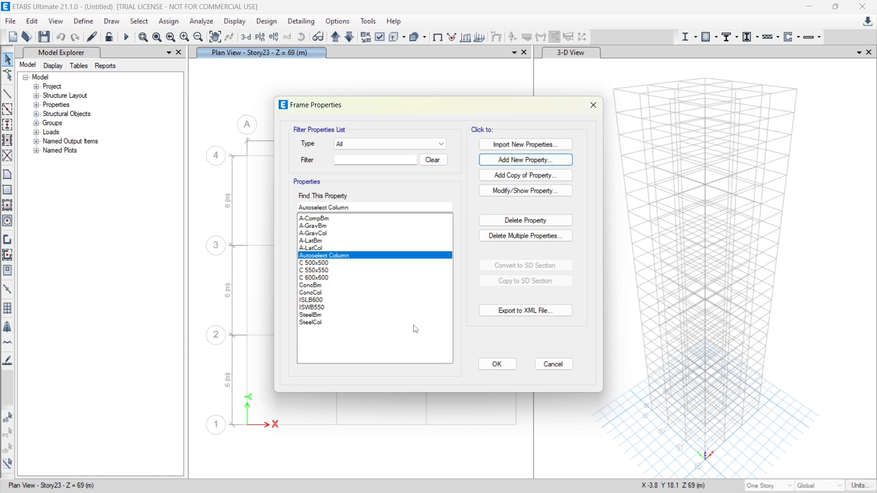
Add a new concrete rectangular frame section named B 500x300 with material M40
left_click(530, 161)
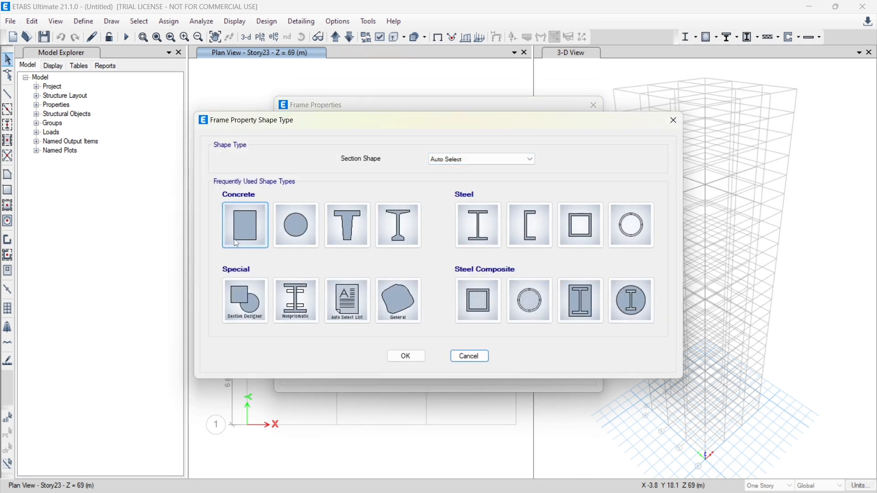
left_click(240, 232)
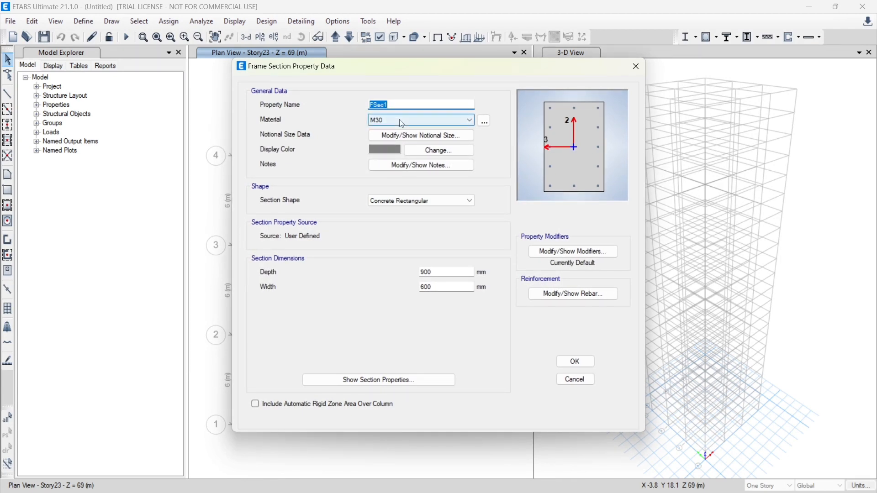
type("B 500x300")
left_click(438, 120)
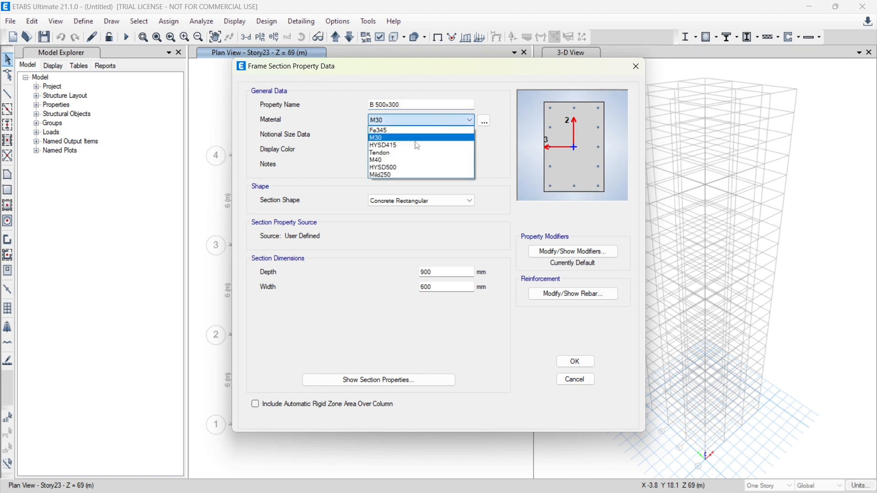
left_click(393, 161)
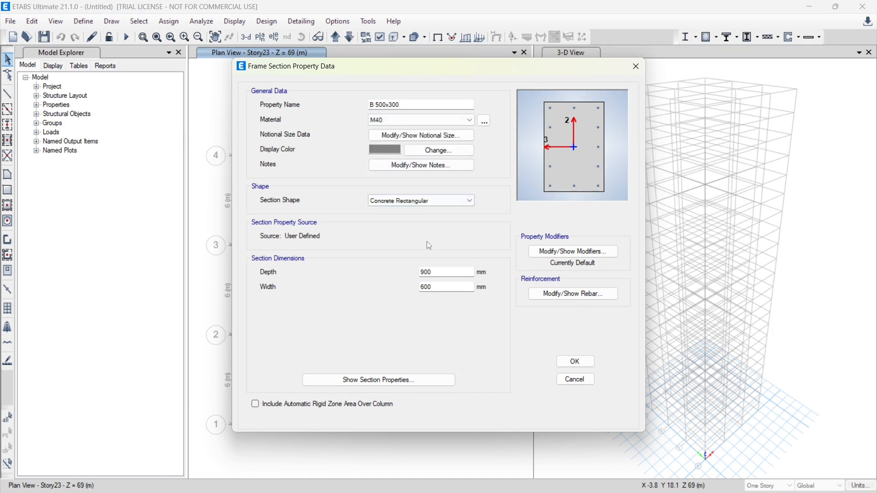
Set the B 500x300 section's depth to 500 mm and width to 300 mm
double_click(447, 271)
type("500")
double_click(437, 289)
type("300")
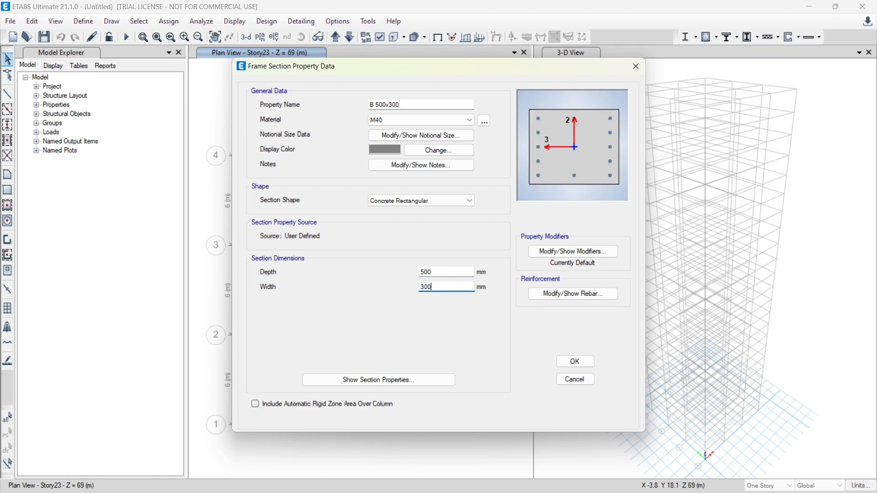
Set the B 500x300 reinforcement to M3 Design Only (Beam), with HYSD500 longitudinal bars and Mild250 confinement bars
left_click(562, 295)
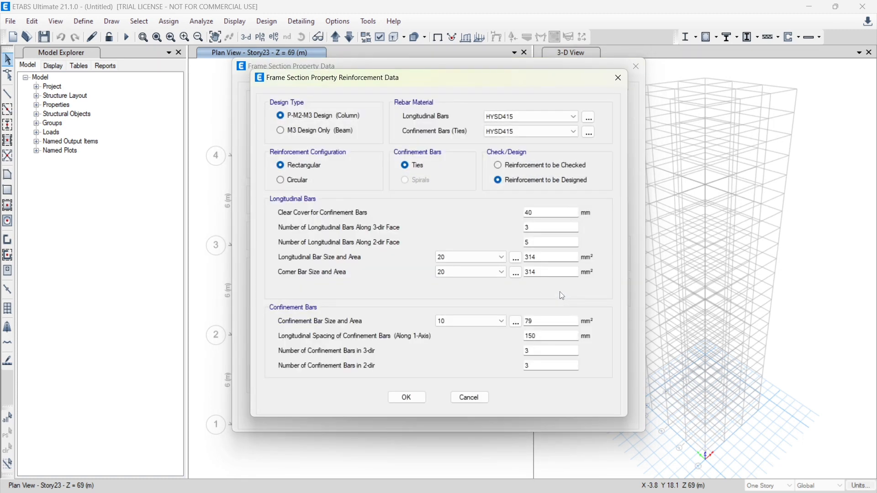
left_click(282, 131)
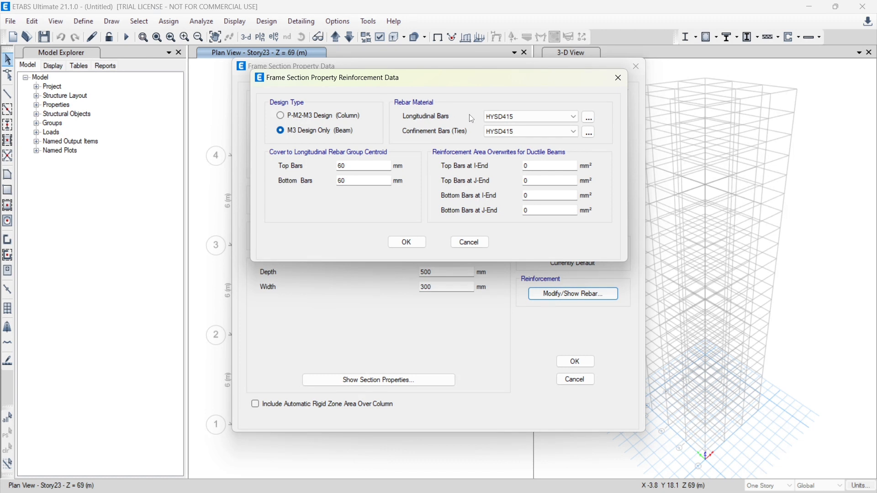
left_click(515, 119)
left_click(506, 133)
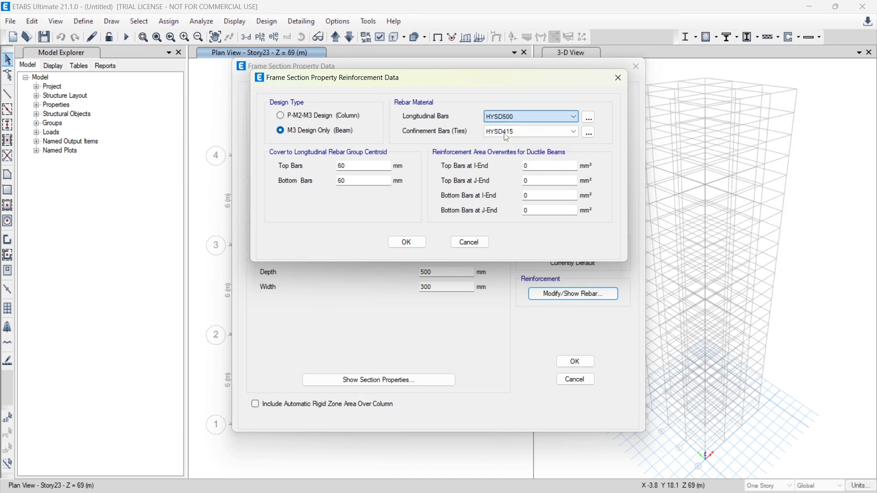
left_click(505, 136)
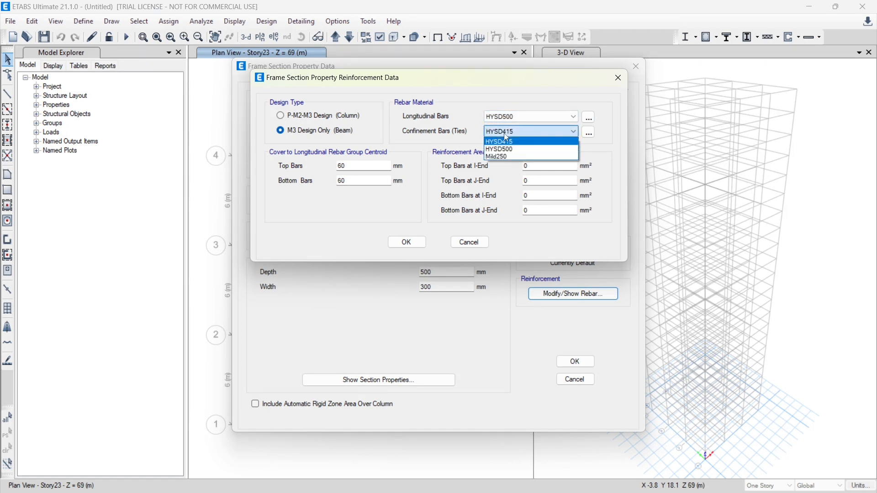
left_click(504, 156)
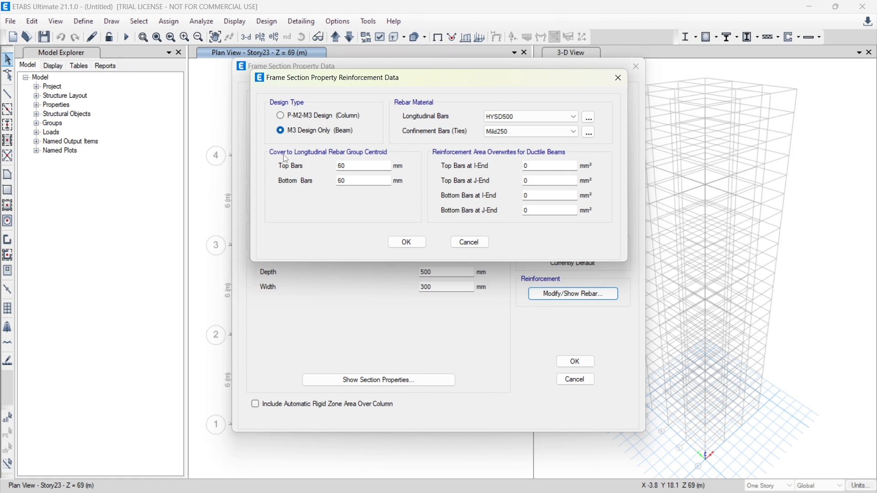
Set the top and bottom bar cover to 25 mm and accept the B 500x300 beam section
double_click(359, 166)
type("25")
key("Tab")
type("25")
left_click(398, 244)
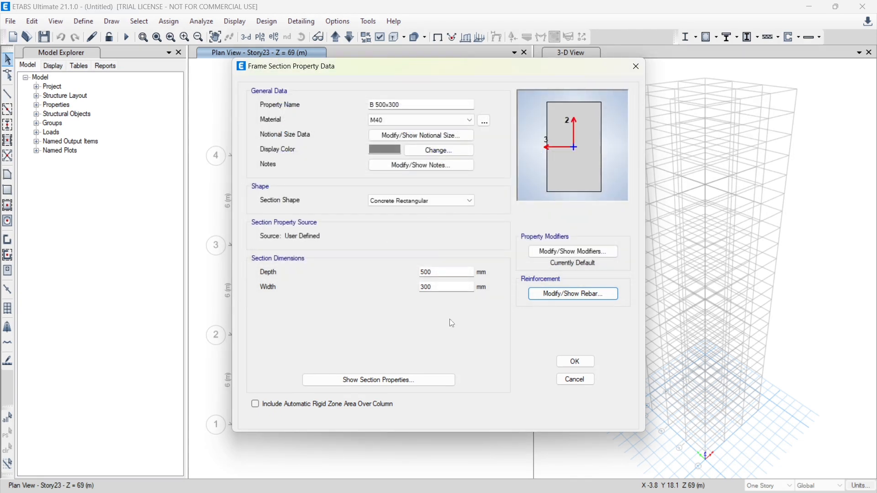
left_click(578, 363)
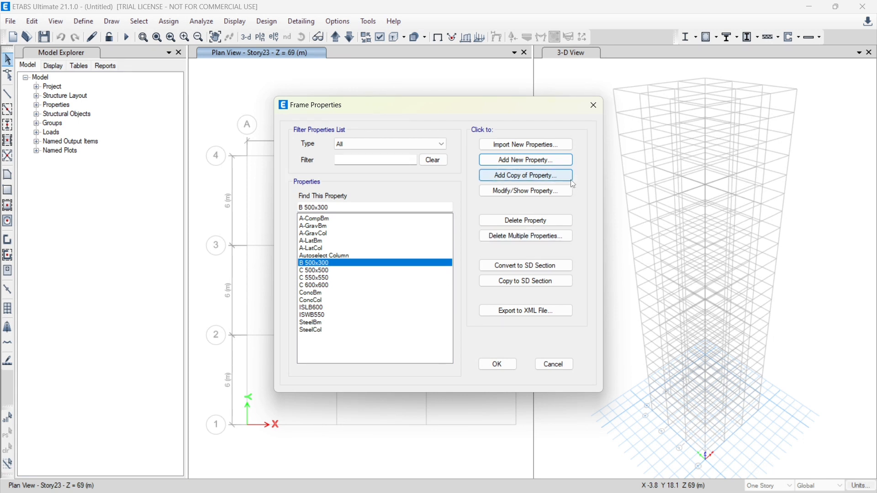
Copy the B 500x300 section as B 550x350 with a depth of 550 mm and a width of 350 mm
left_click(535, 178)
type("B 550")
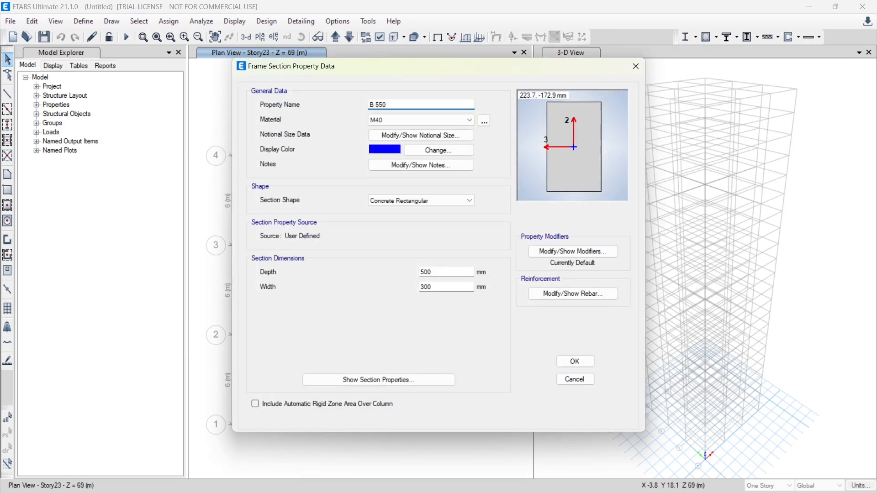
type("x350")
left_click(440, 273)
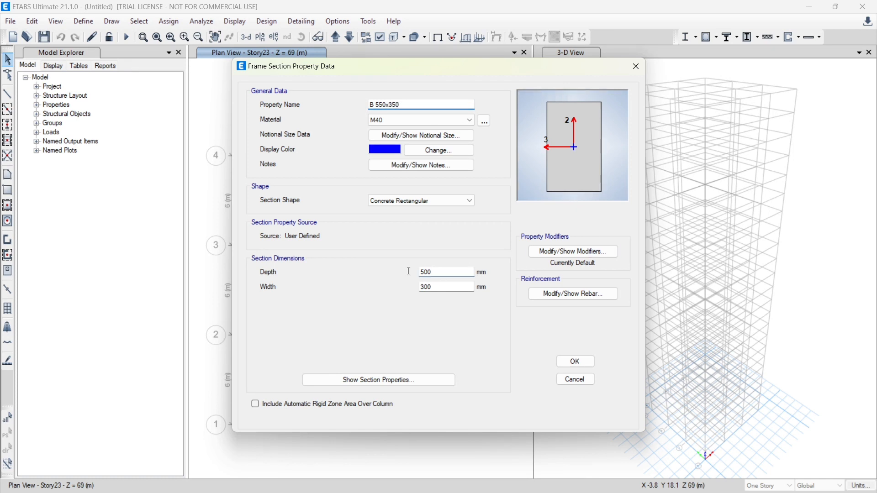
key("BackSpace")
key("BackSpace")
type("50")
double_click(433, 286)
type("350")
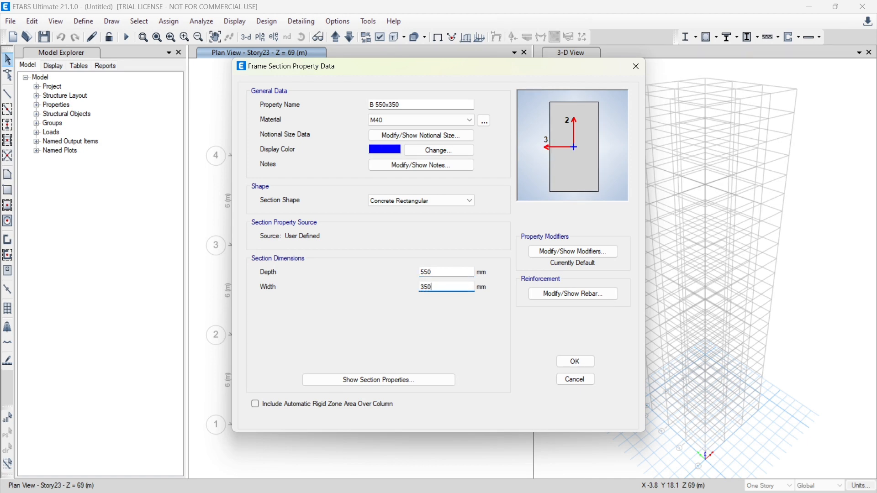
left_click(563, 364)
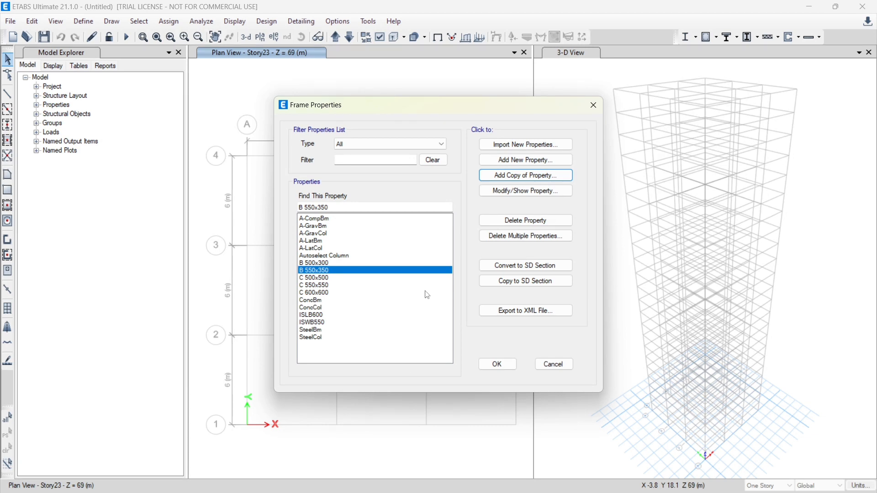
Copy the B 550x350 section as B 600x400 with a depth of 600 mm and a width of 400 mm
left_click(534, 175)
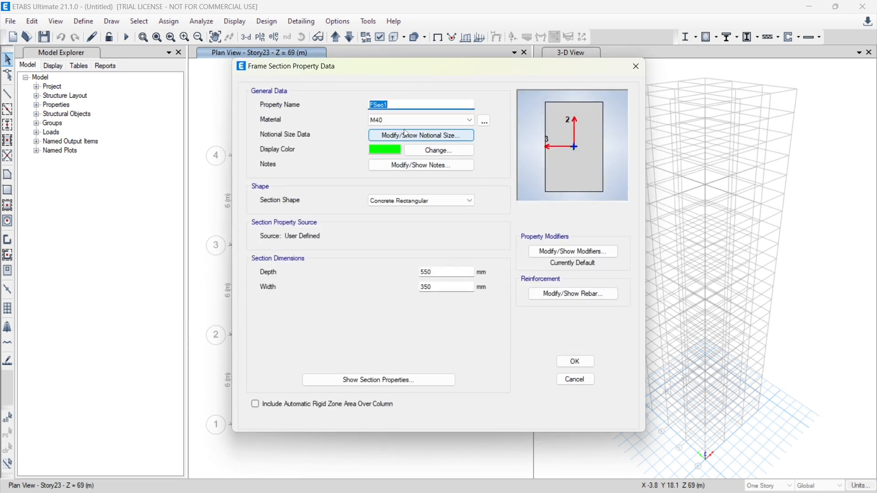
type("B 600x400")
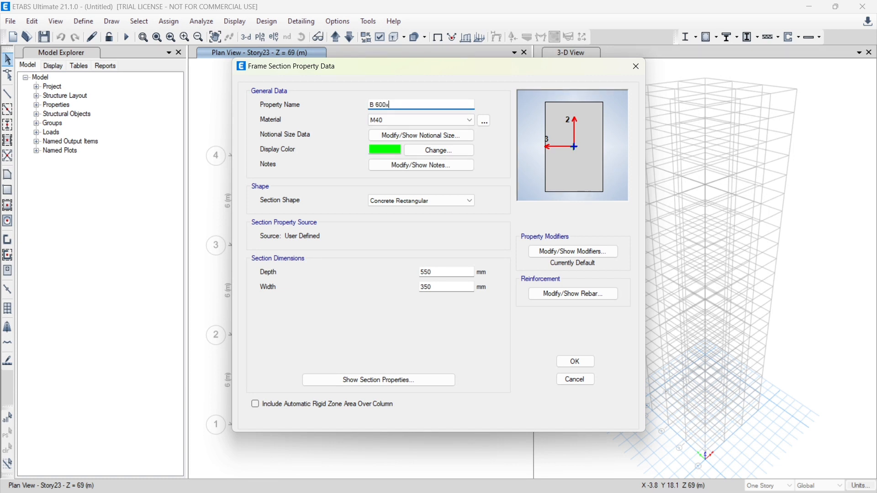
double_click(439, 273)
type("600")
key("Tab")
type("400")
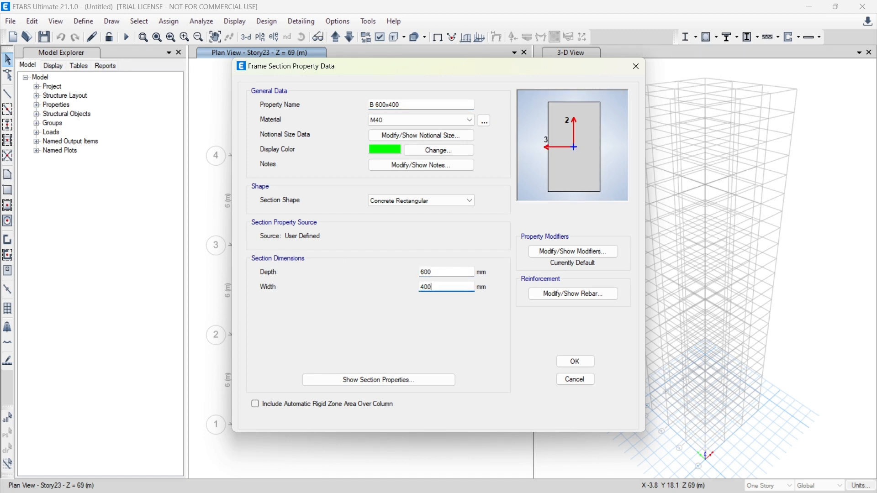
left_click(576, 363)
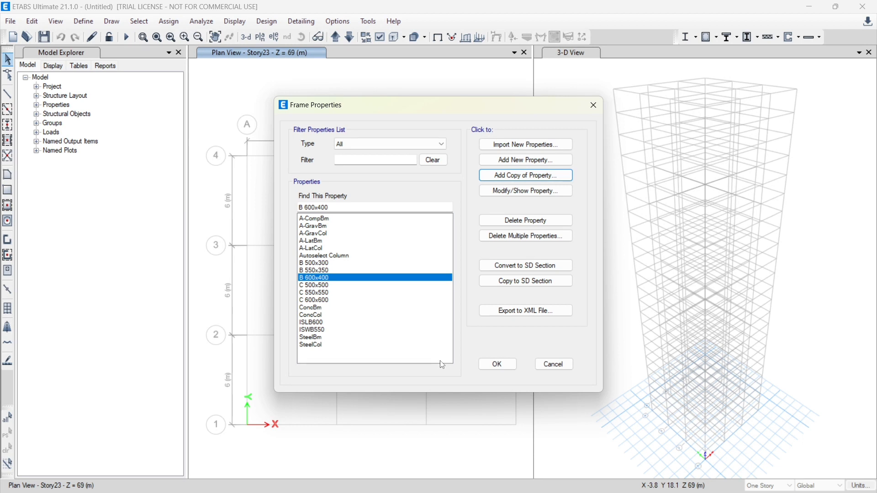
Add a new auto select section list named Autoslect Beams with the Concrete design type
left_click(548, 162)
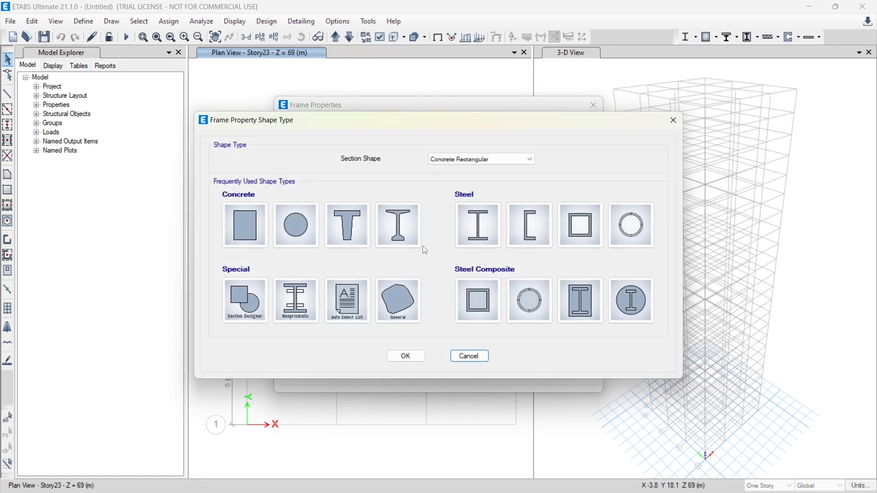
left_click(351, 297)
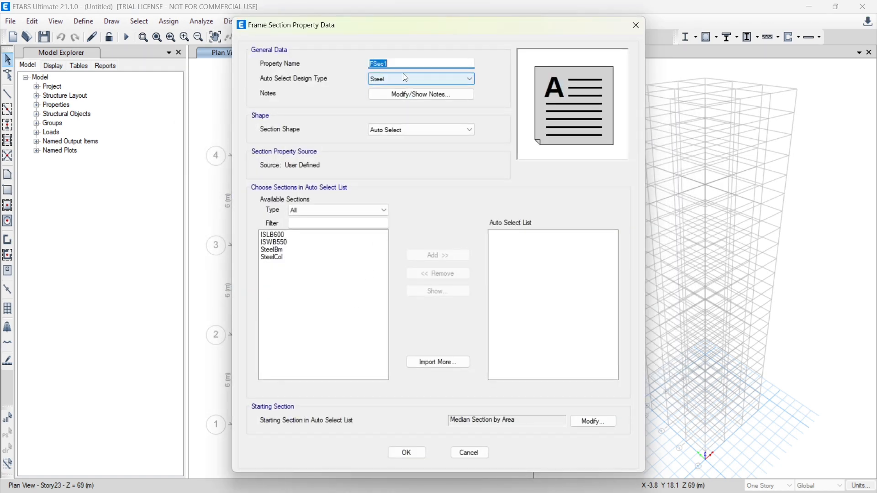
type("Autoslect Beams")
left_click(431, 80)
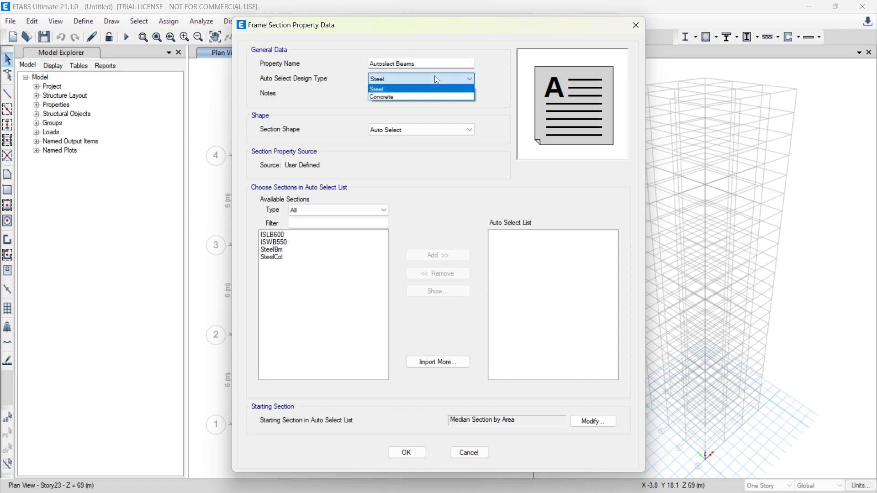
left_click(416, 98)
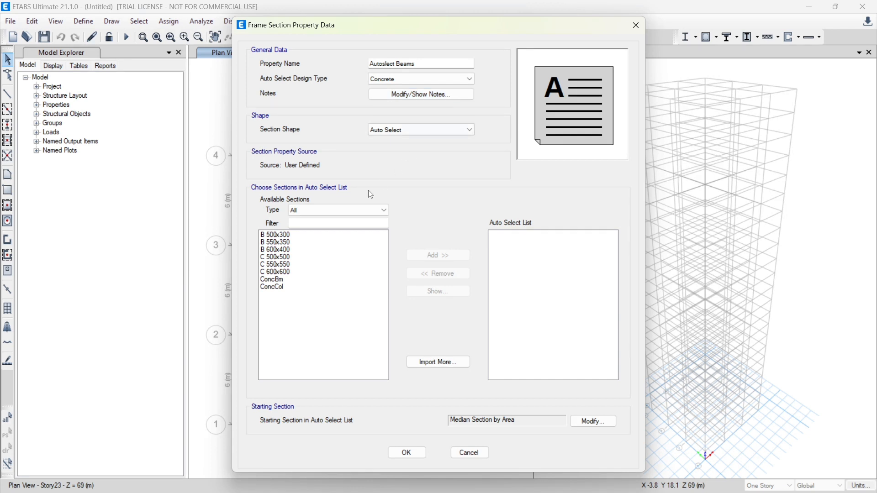
Include B 500x300, B 550x350 and B 600x400 in the beam auto select list and accept the frame properties
left_click(299, 251)
left_click_drag(299, 256, 292, 235)
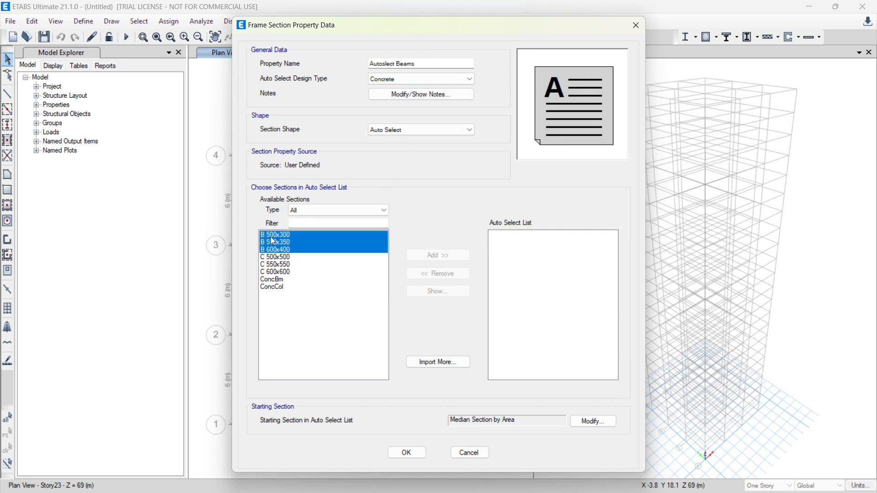
left_click(446, 257)
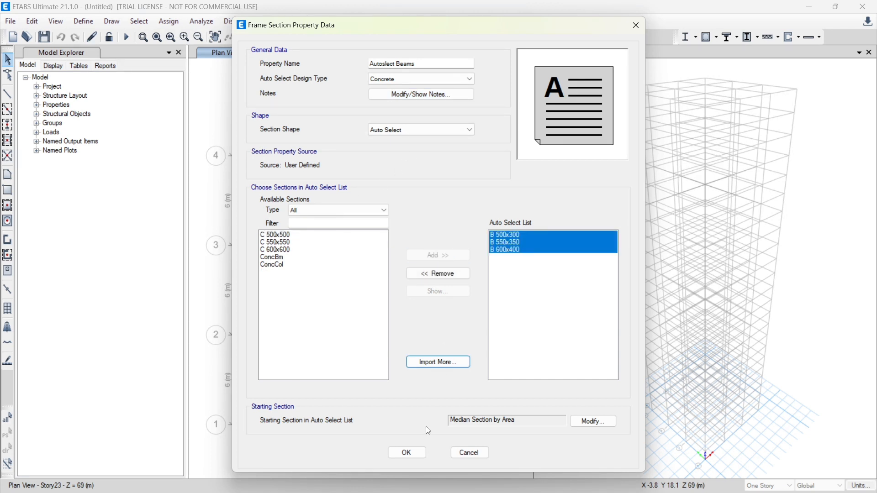
left_click(408, 453)
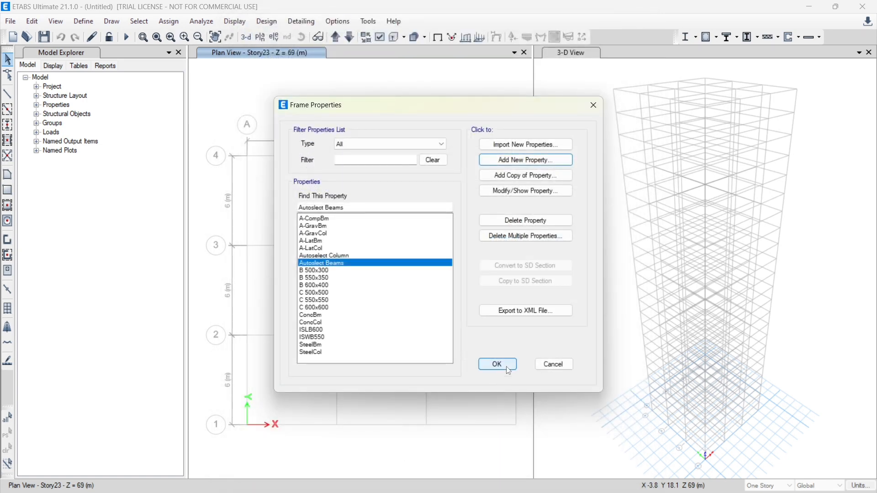
left_click(498, 365)
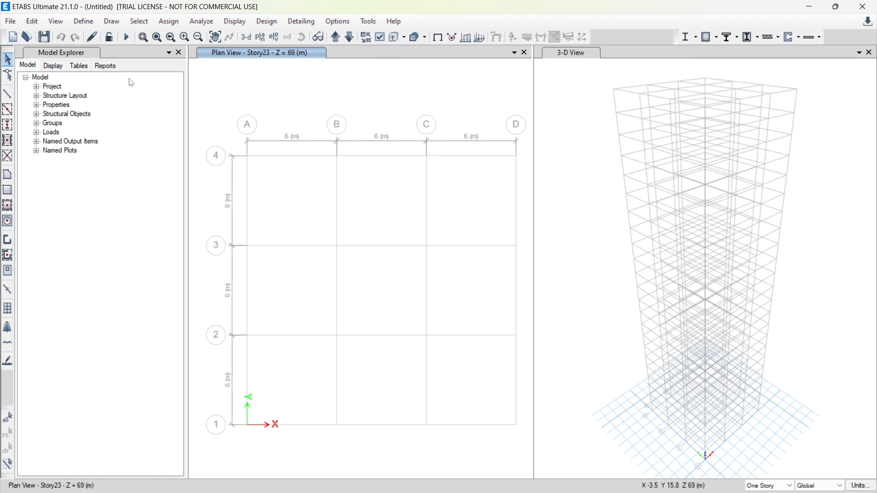
Add a new slab section property named Slab150 with material M40
left_click(81, 22)
mouse_move(111, 75)
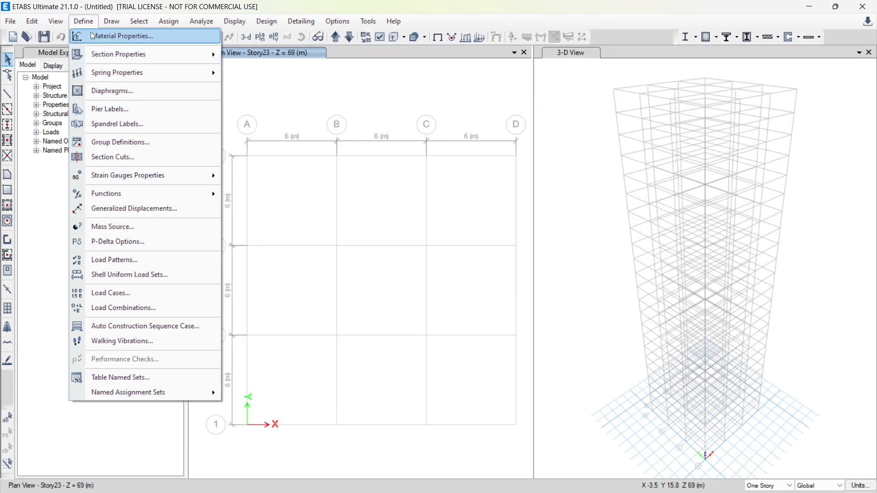
mouse_move(139, 62)
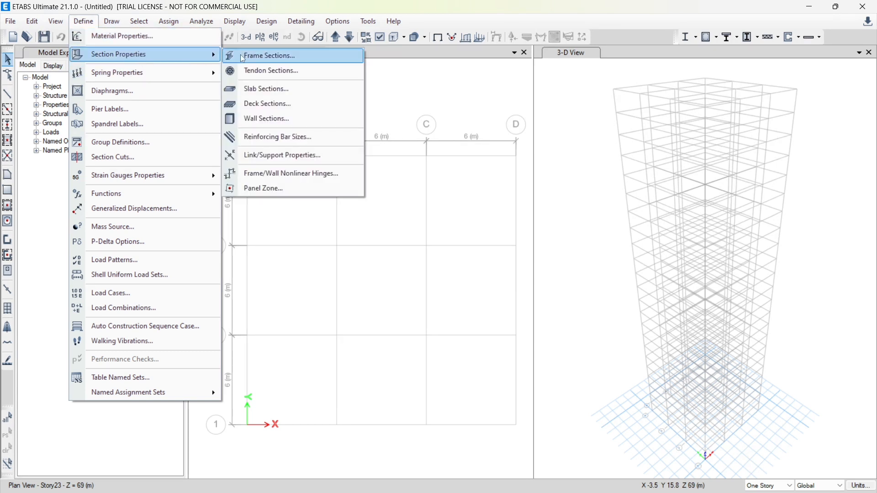
left_click(292, 94)
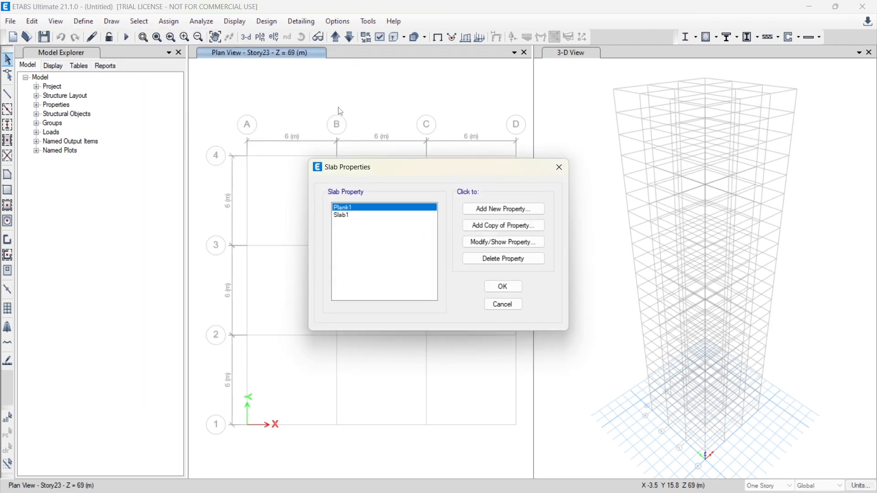
left_click(500, 211)
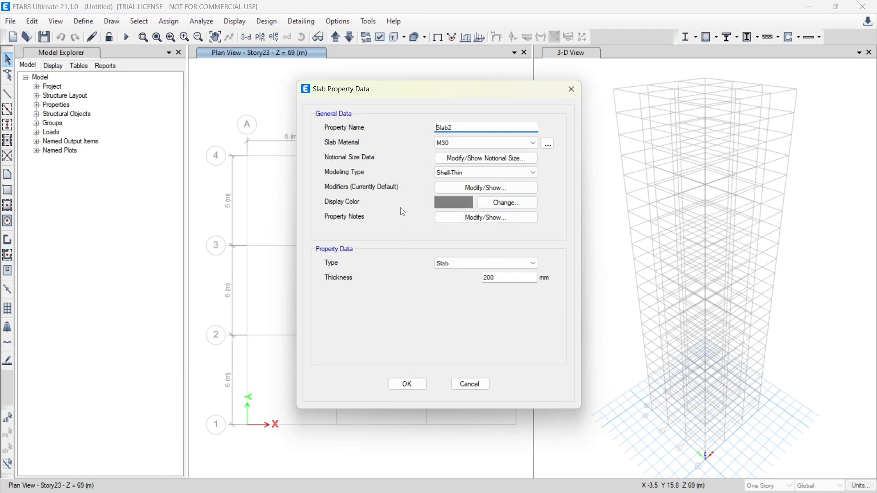
left_click_drag(470, 128, 383, 146)
type("Slab150")
left_click(479, 144)
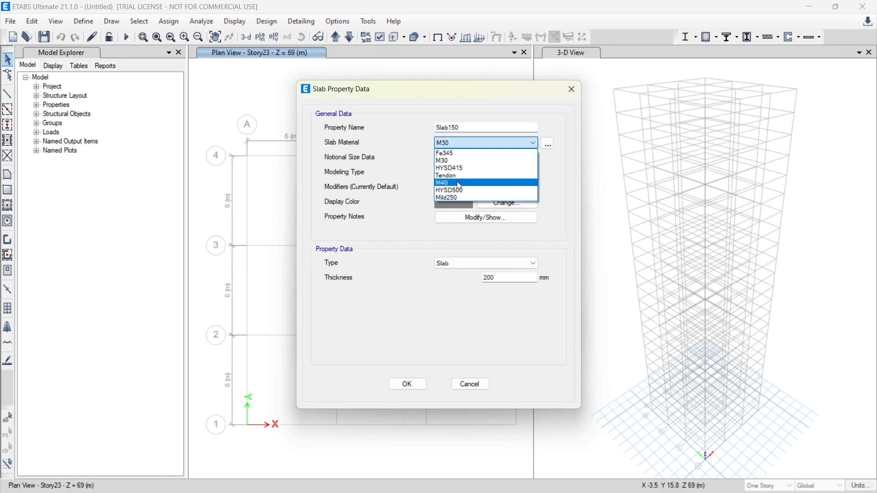
left_click(459, 183)
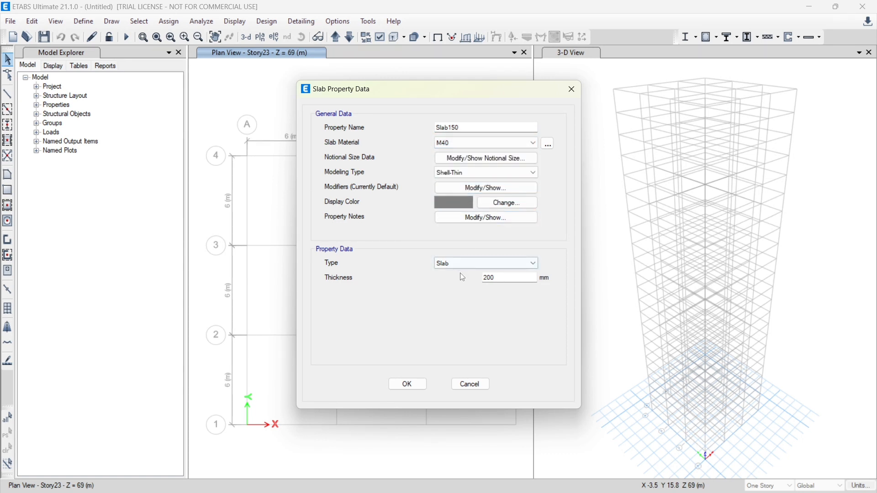
Set the Slab150 thickness to 150 mm and accept the slab properties
double_click(488, 278)
type("150")
left_click(402, 384)
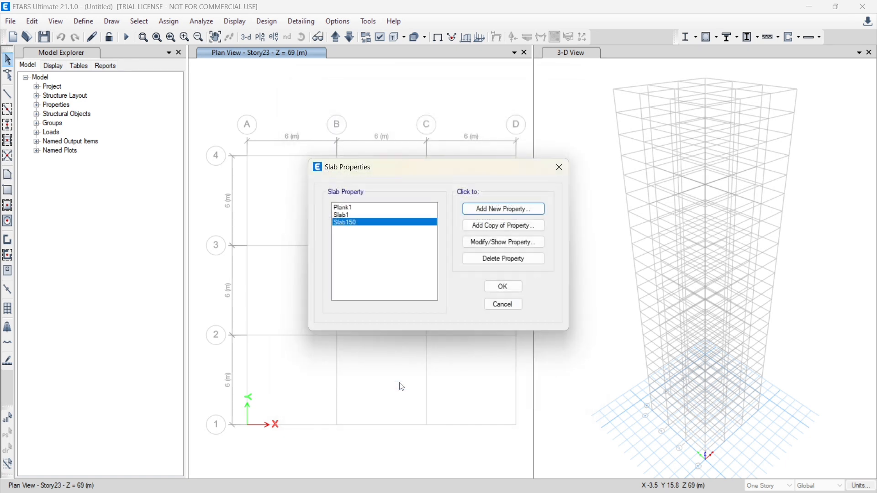
left_click(501, 287)
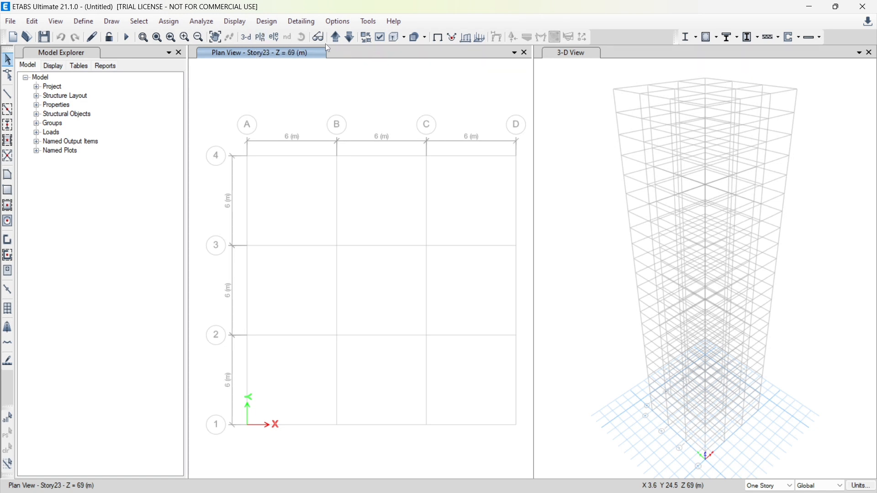
Draw Autoselect Column columns at all grid intersections on Story1, applied to similar stories
left_click(336, 38)
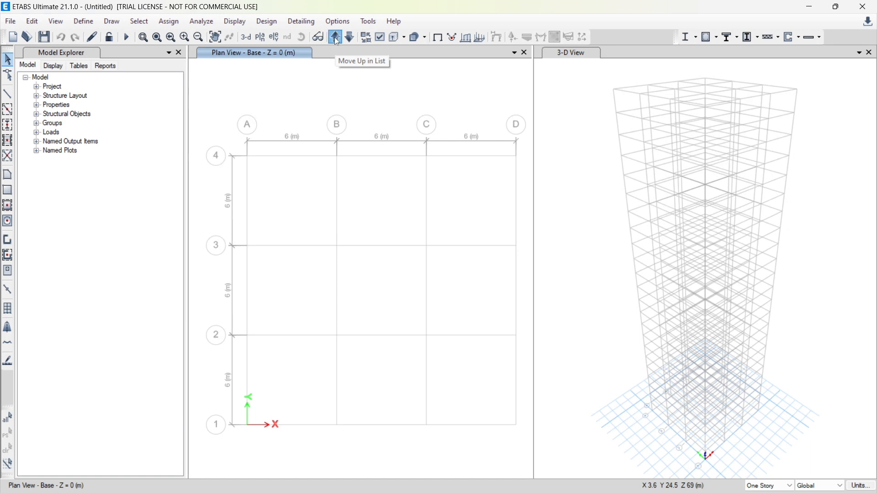
left_click(336, 38)
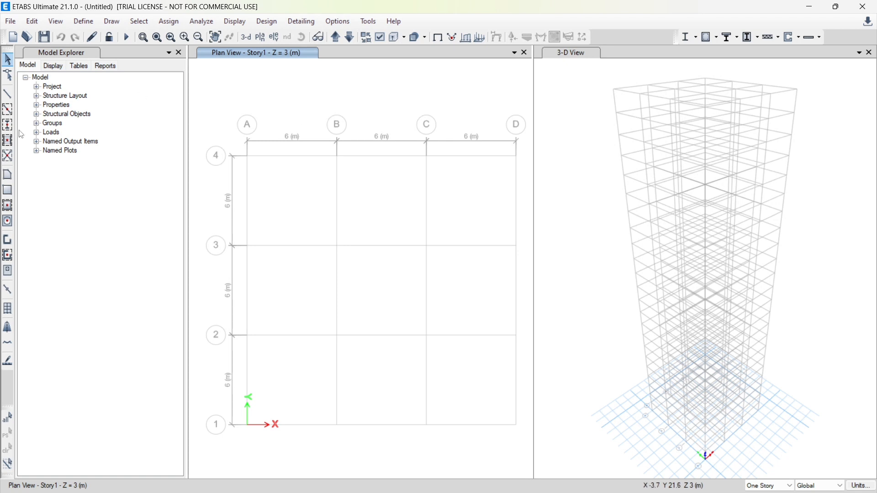
left_click(8, 125)
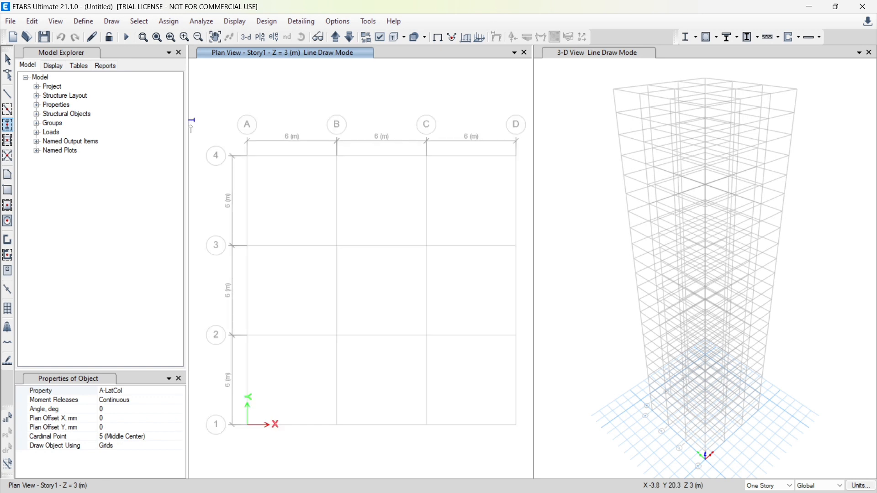
left_click(130, 391)
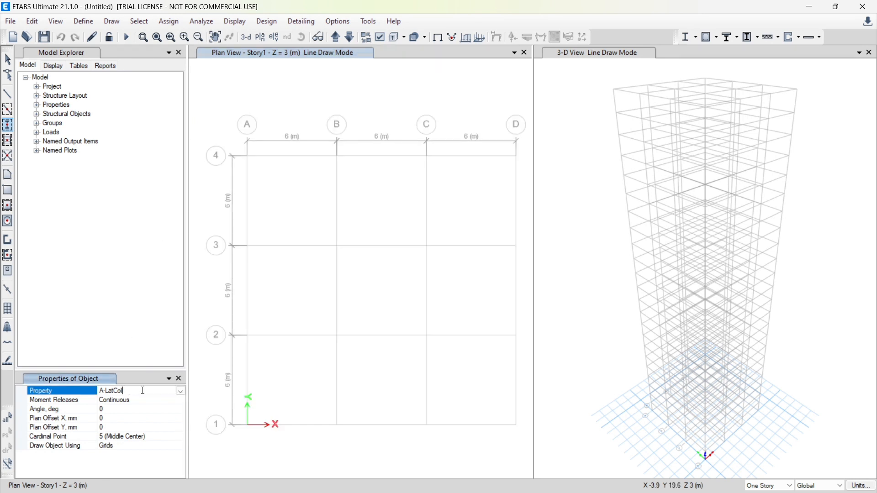
left_click(181, 392)
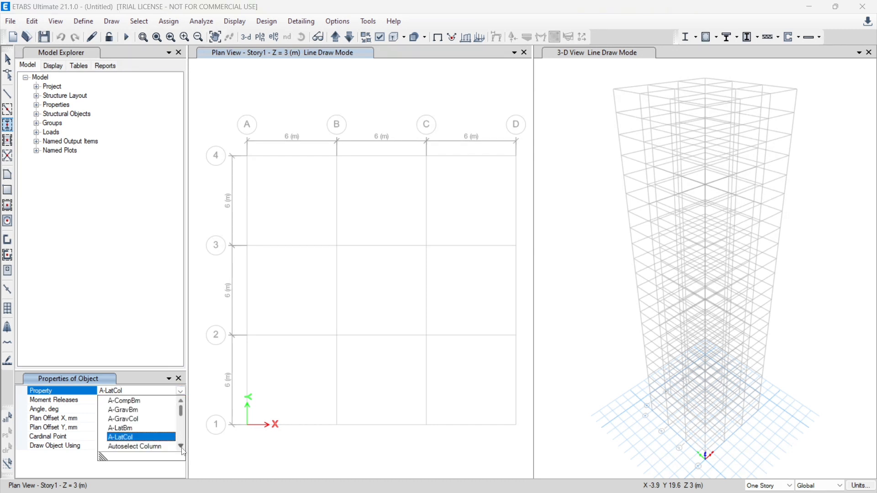
left_click(153, 447)
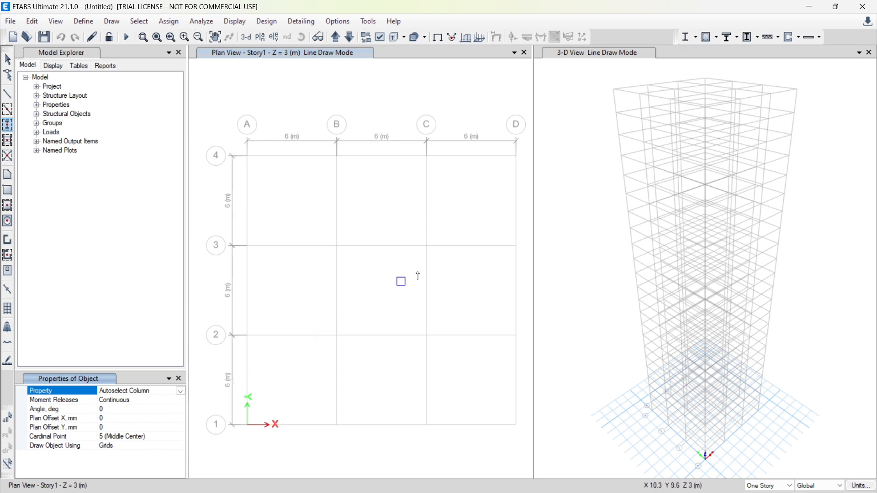
left_click(767, 486)
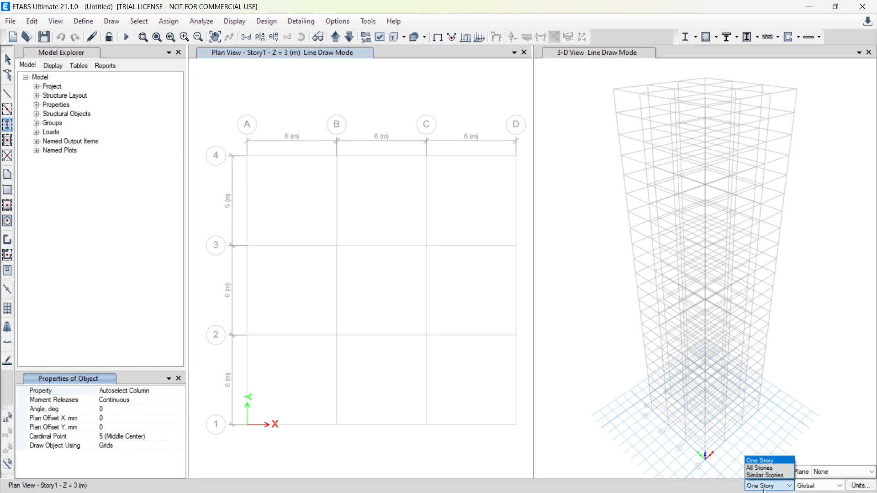
left_click(760, 476)
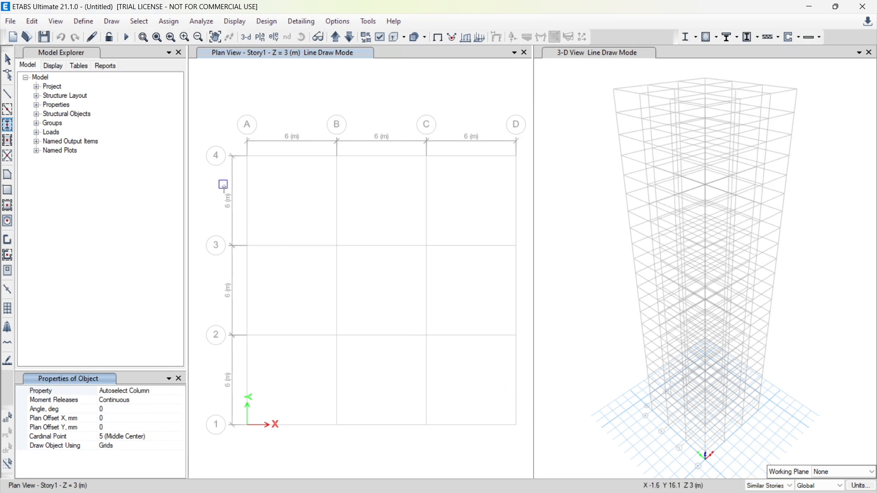
left_click_drag(213, 124, 550, 445)
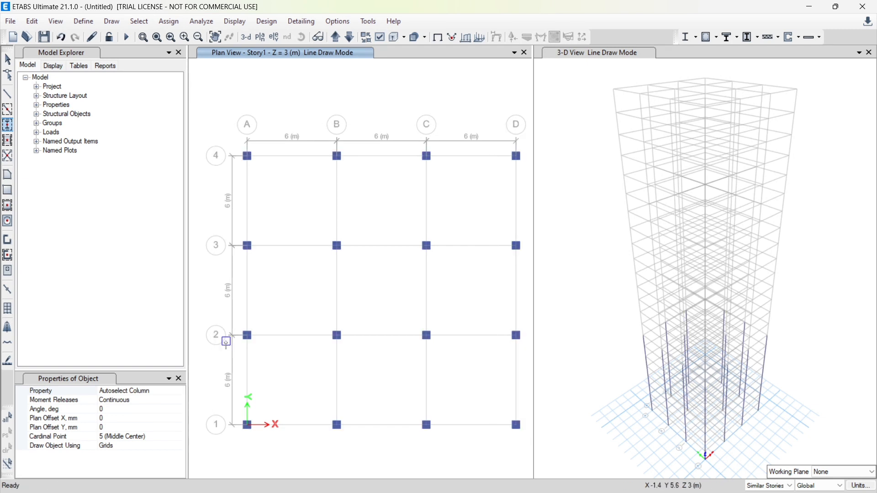
Draw Autoslect Beams frames along all grid lines A–D and 1–4 on Story1 and its similar stories
left_click(6, 112)
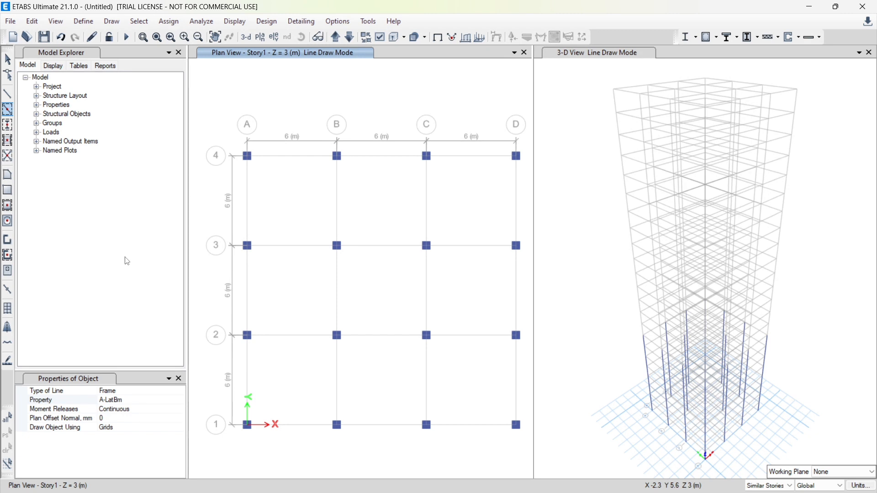
left_click(123, 402)
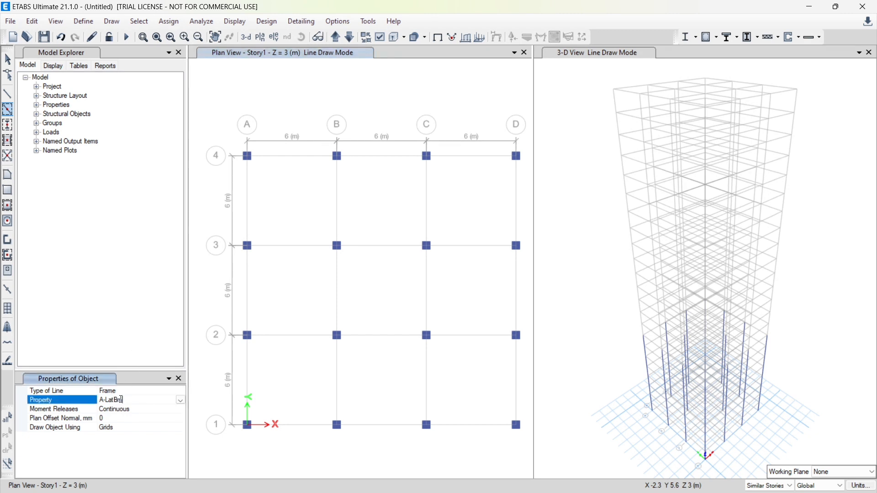
left_click(181, 401)
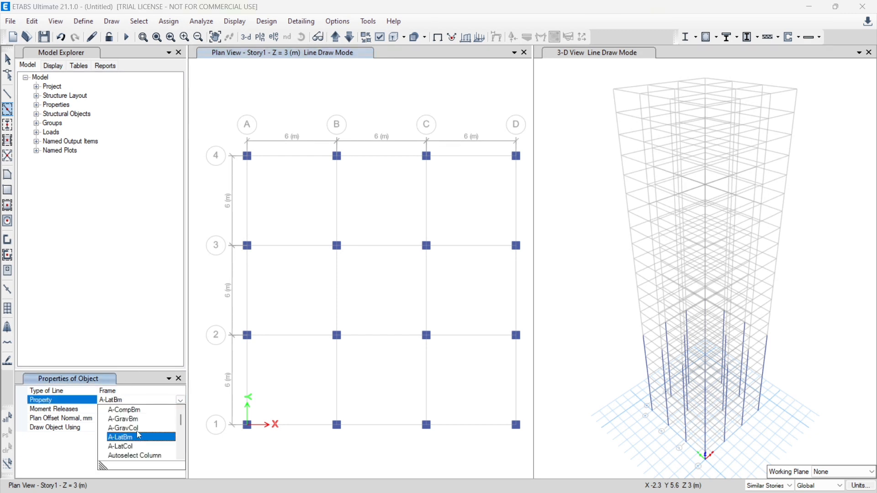
left_click(181, 455)
left_click(181, 455)
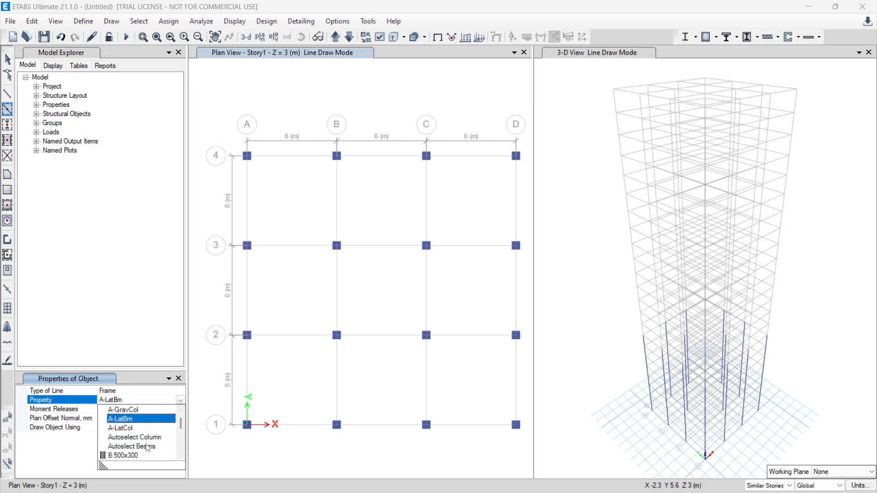
left_click(148, 447)
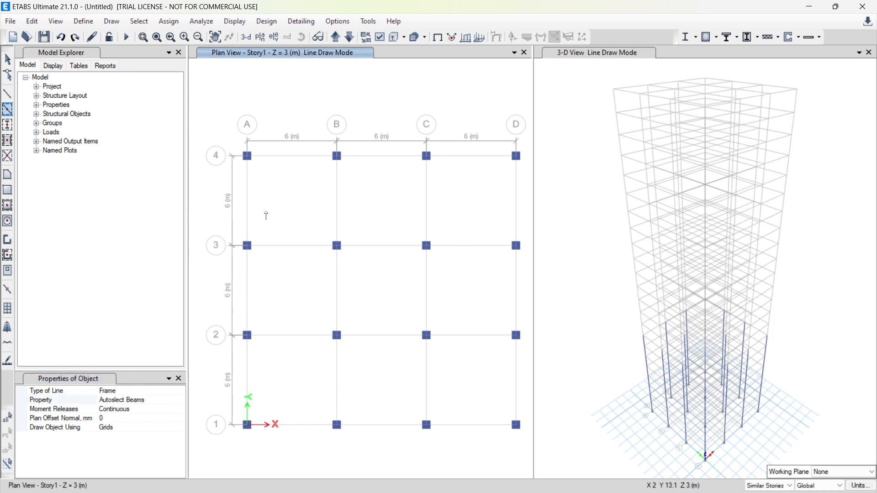
left_click_drag(210, 128, 530, 437)
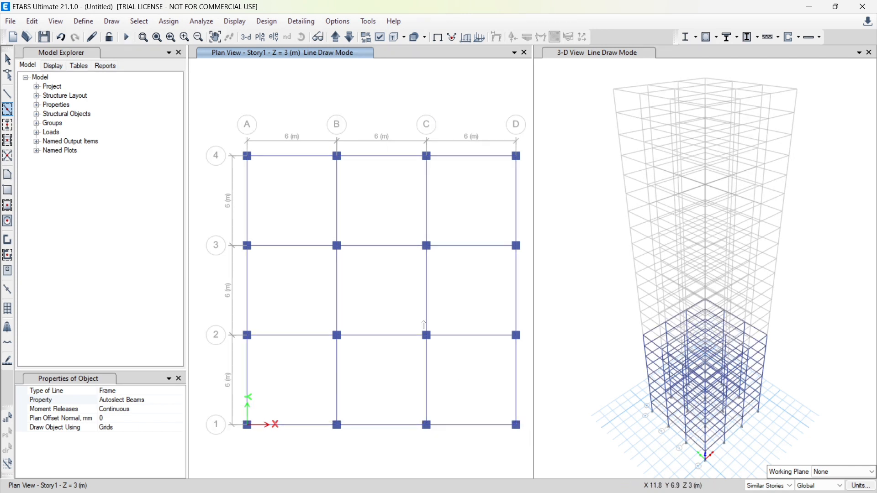
Fill all grid bays on Story1 and its similar stories with Slab150 floor slabs
left_click(7, 206)
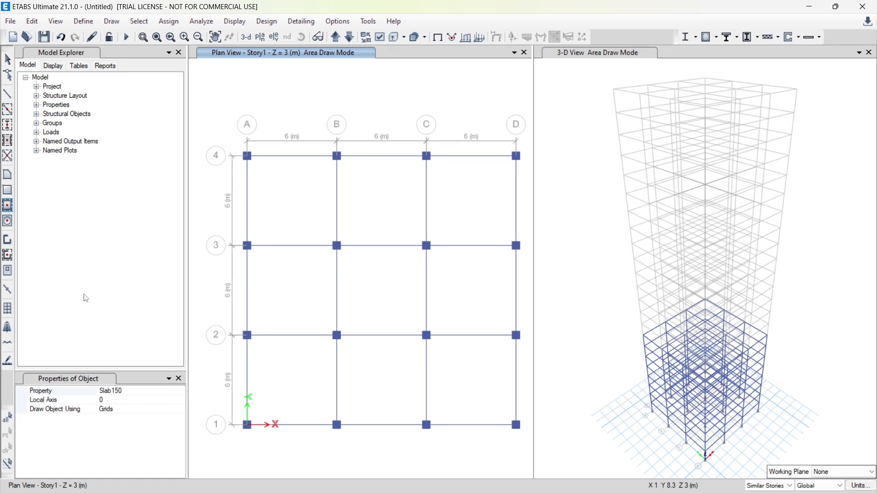
left_click(115, 391)
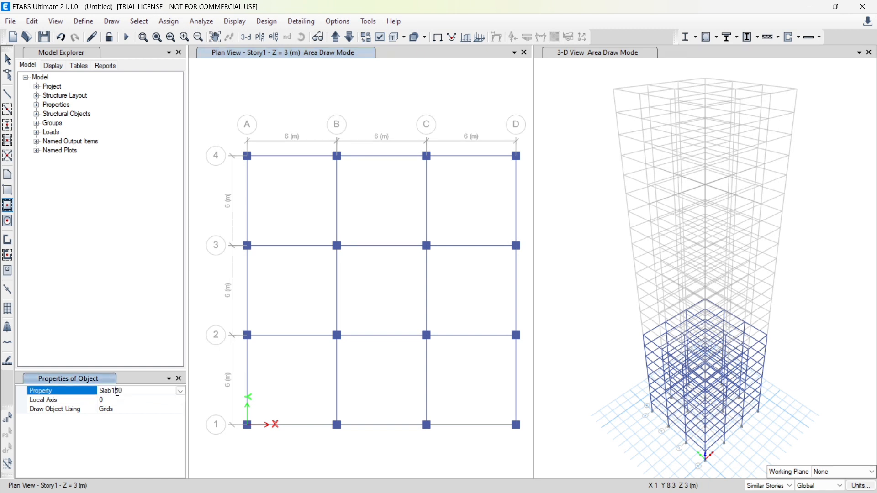
left_click(180, 392)
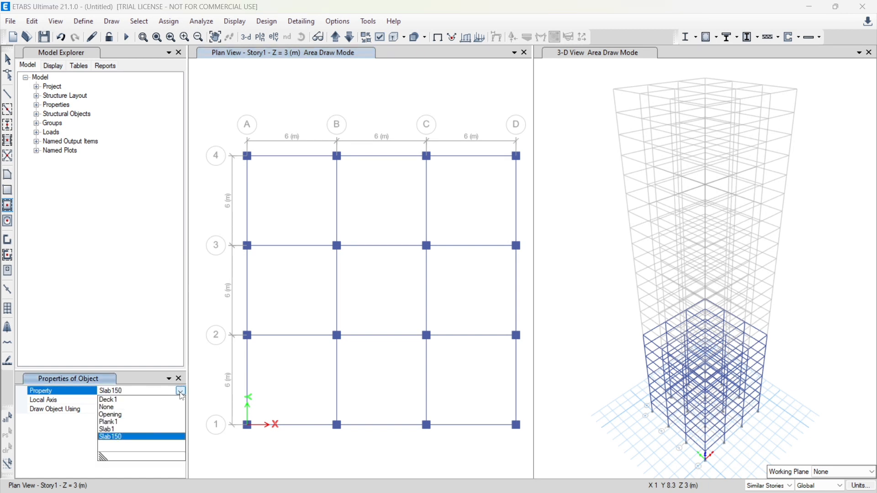
left_click(104, 437)
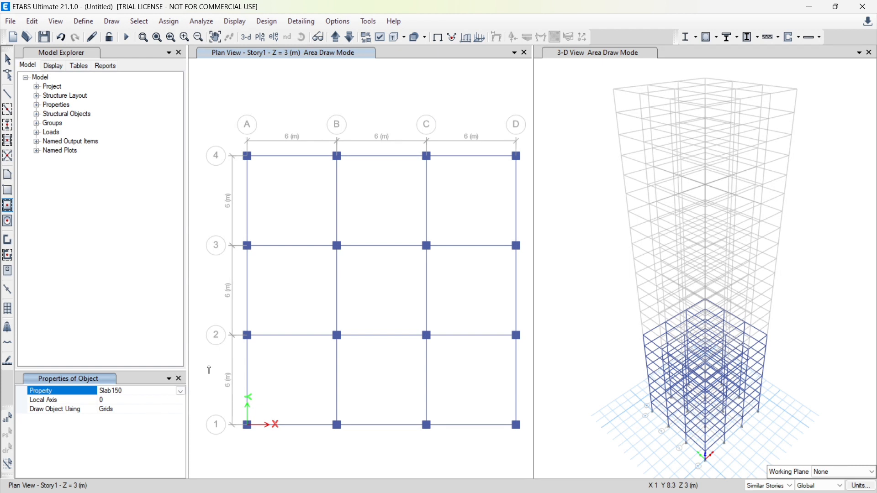
mouse_move(215, 125)
left_mouse_down()
mouse_move(479, 393)
mouse_move(500, 439)
mouse_move(514, 450)
mouse_move(525, 438)
left_mouse_up()
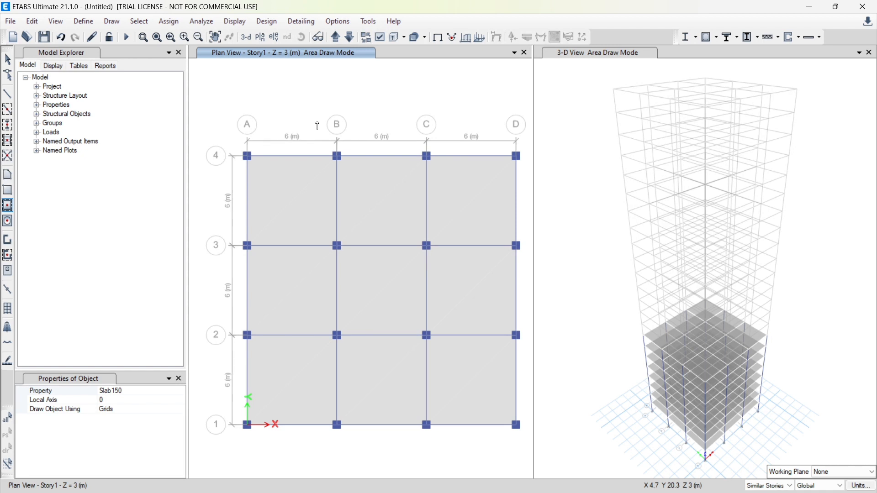
On Story9 and its similar stories, draw Autoselect Column columns at every grid intersection except A4 and D1
left_click(334, 38)
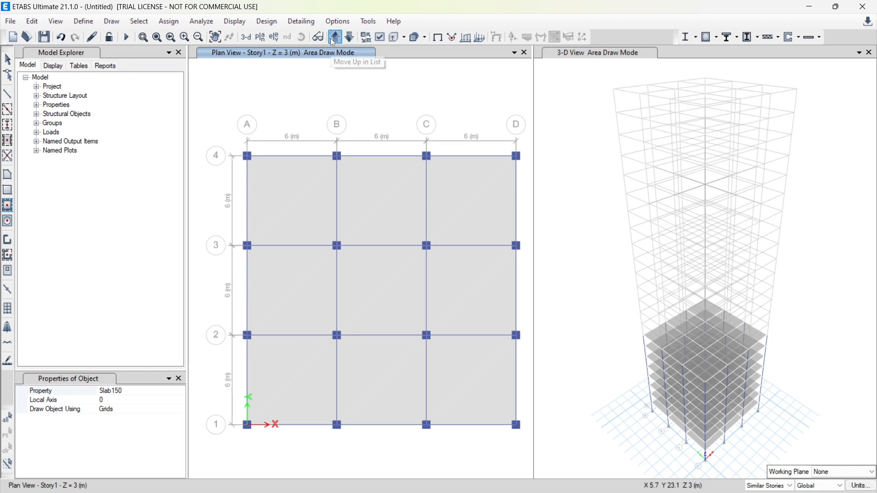
left_click(335, 39)
left_click(335, 38)
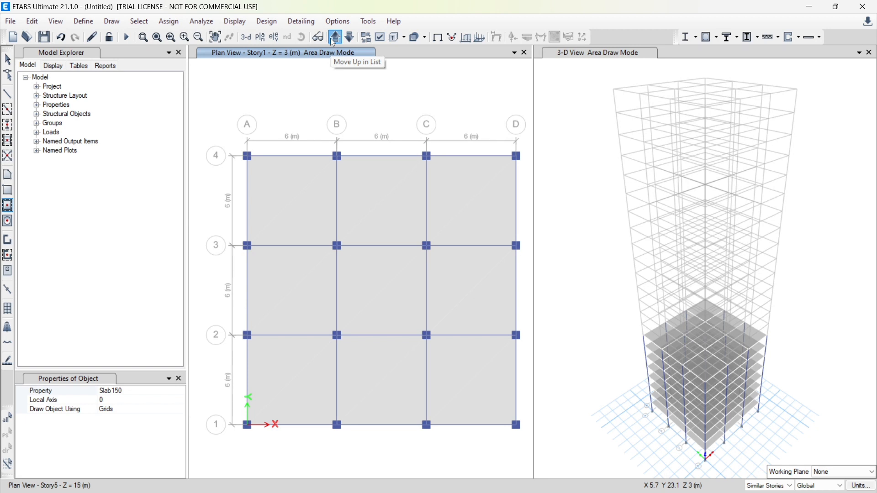
left_click(336, 39)
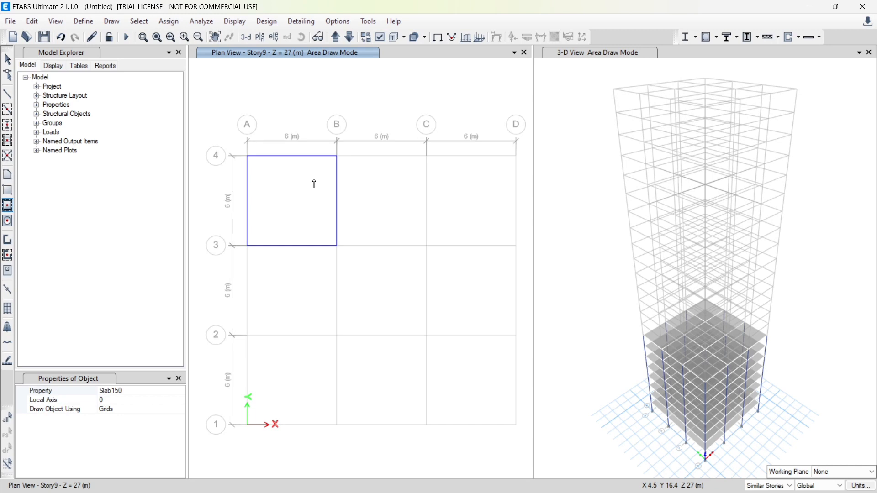
left_click(9, 126)
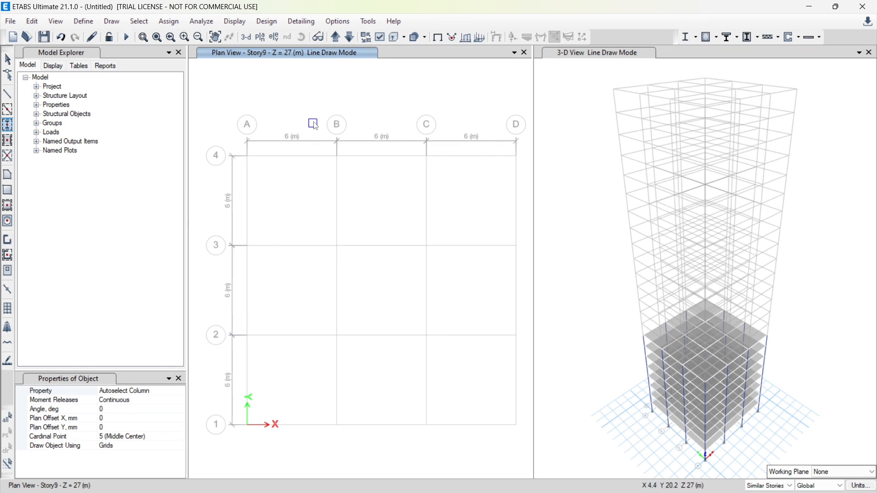
left_click_drag(315, 124, 532, 394)
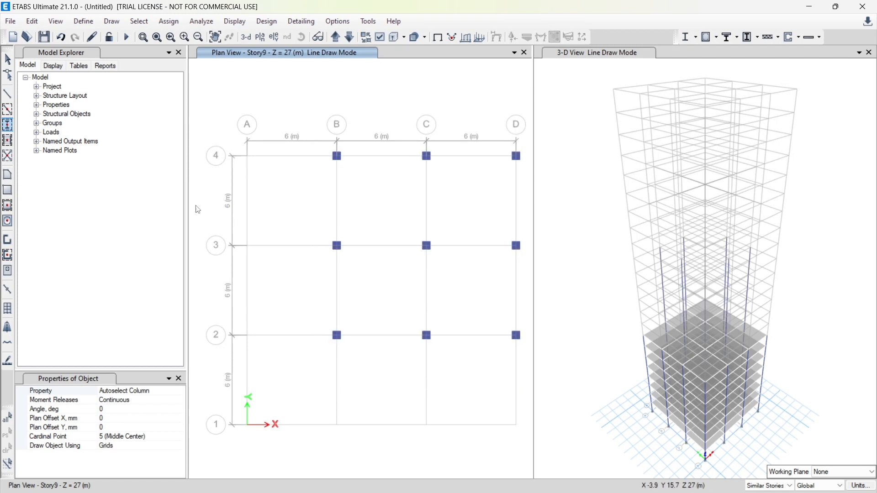
left_click_drag(211, 222, 270, 262)
left_click_drag(313, 290, 475, 450)
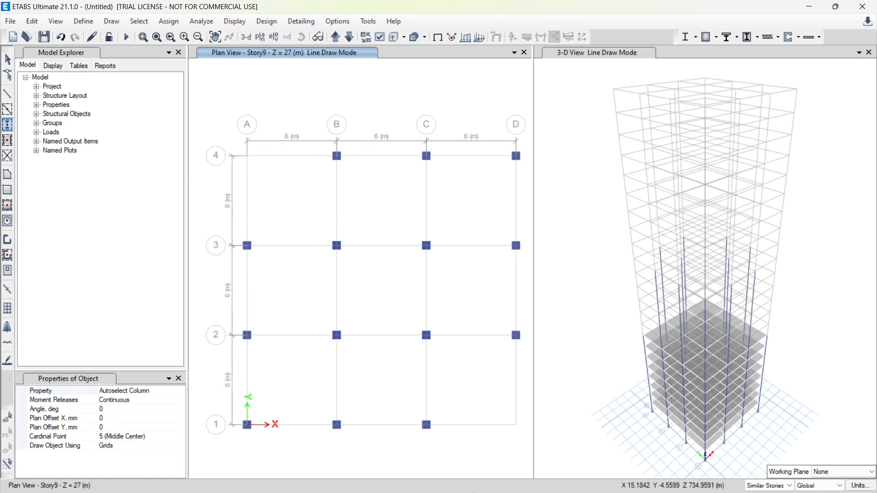
Draw Autoslect Beams frames on Story9 and its similar stories across grids B–D/2–4 and A–C/1–3
mouse_move(473, 492)
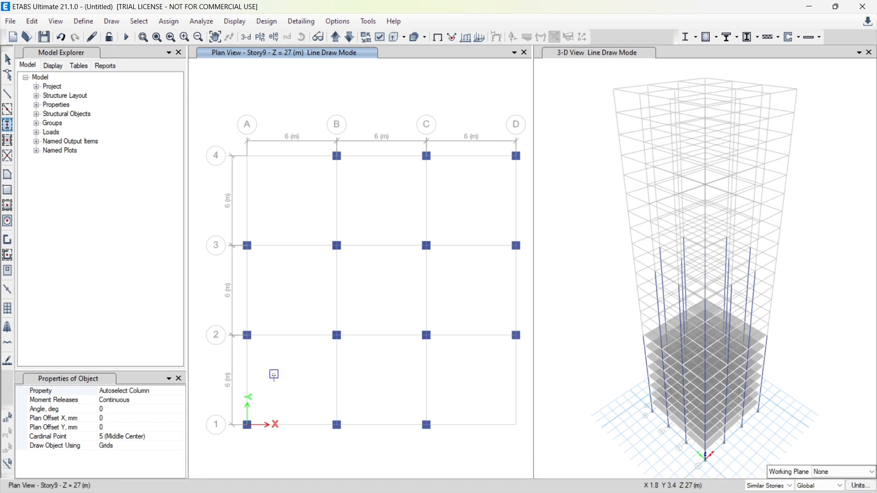
left_click(7, 111)
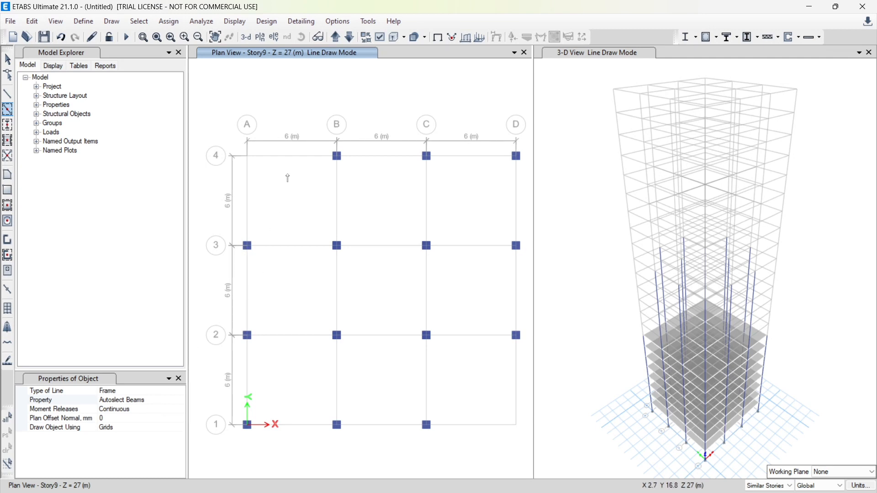
left_click_drag(319, 136, 527, 409)
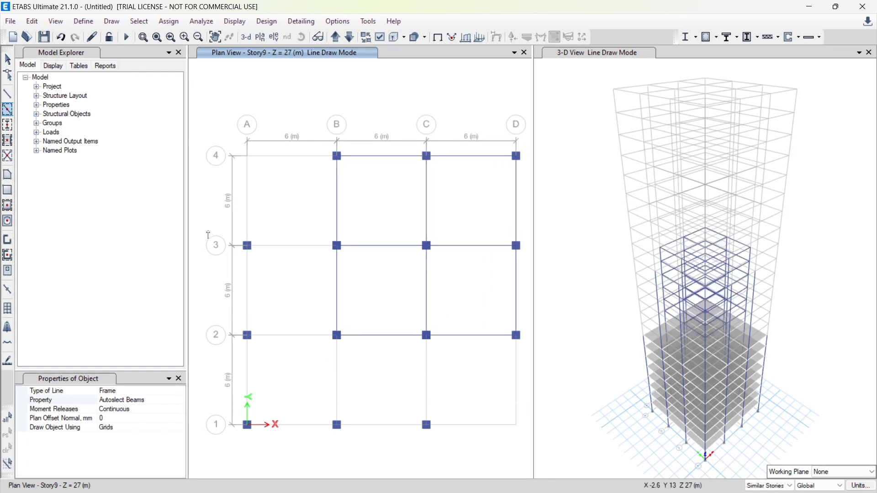
mouse_move(208, 231)
left_mouse_down()
mouse_move(518, 479)
mouse_move(462, 478)
mouse_move(460, 471)
left_mouse_up()
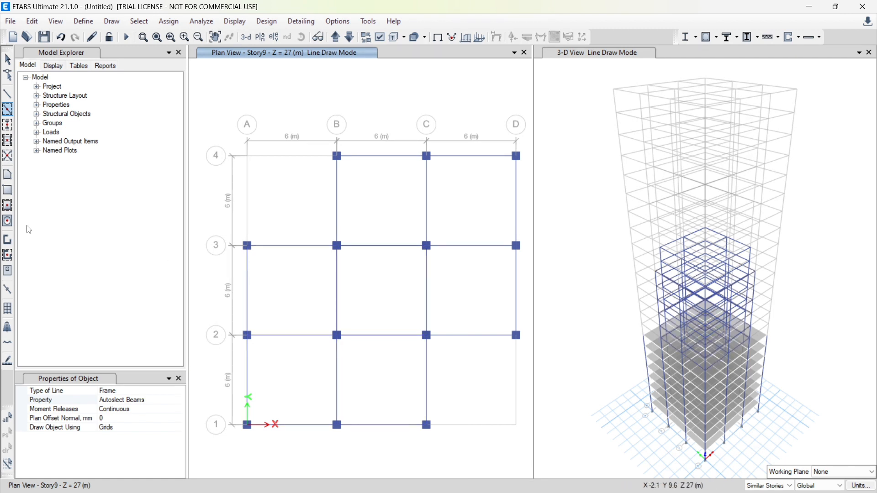
Draw Slab150 floor slabs on Story9 and its similar stories over the bays of grids B–D/2–4 and A–C/1–3
left_click(9, 207)
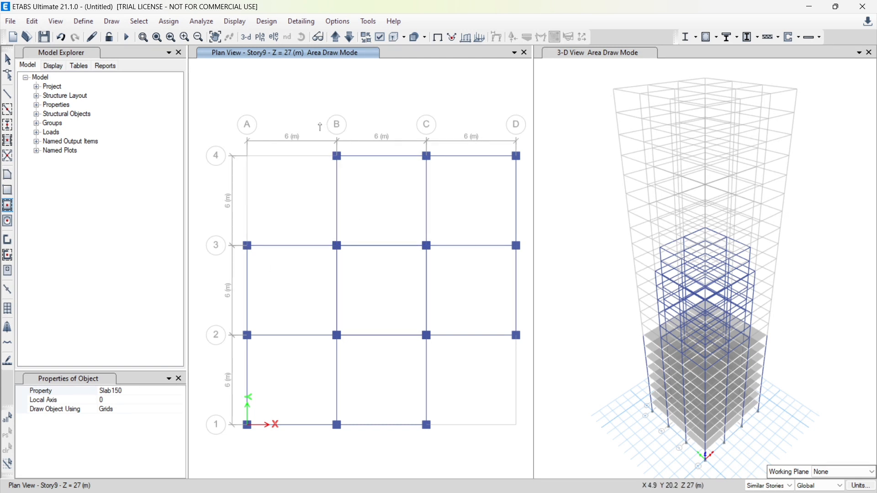
left_click_drag(319, 124, 535, 375)
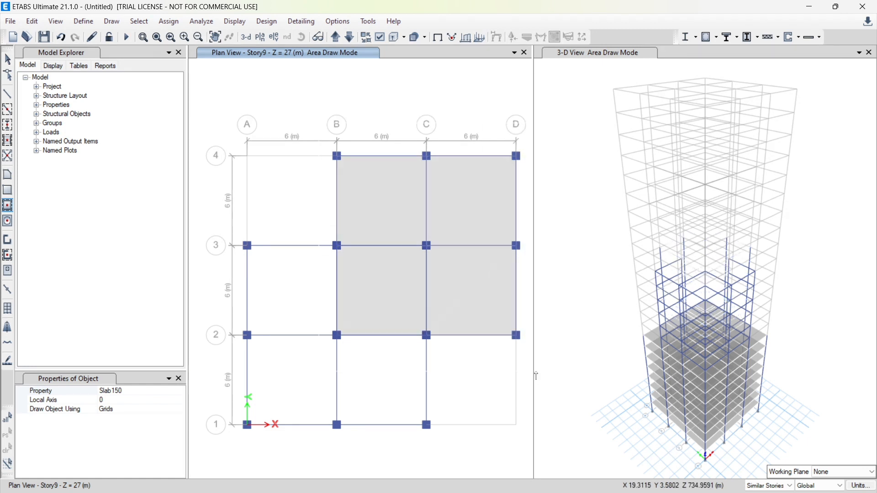
left_click_drag(222, 232, 441, 464)
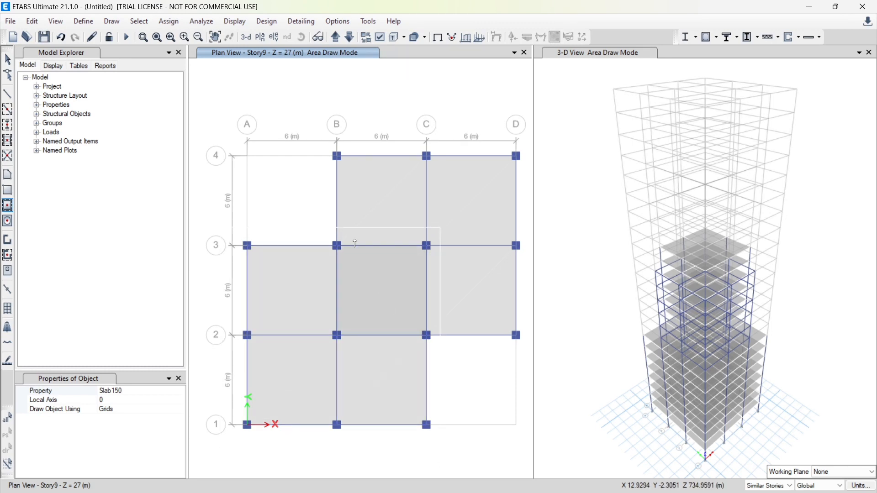
left_click(313, 209)
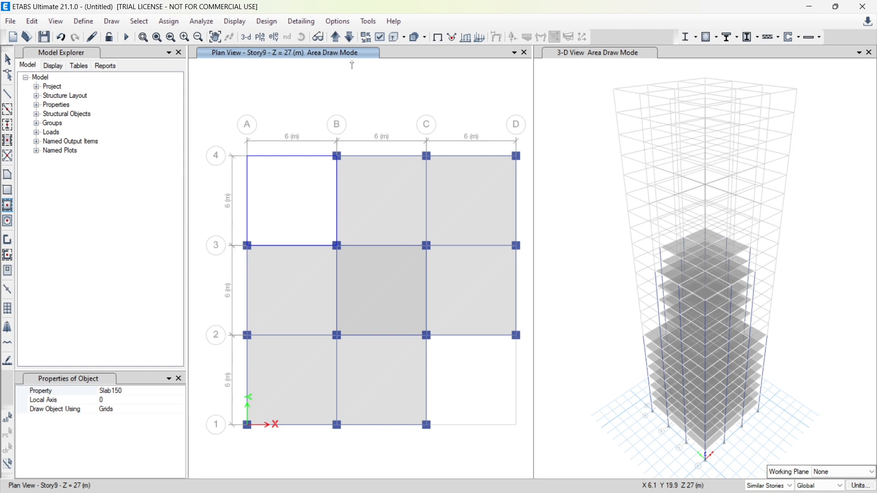
On Story15 and its similar stories, draw Autoselect Column columns at every grid intersection except A1, A4, D1 and D4
left_click(337, 42)
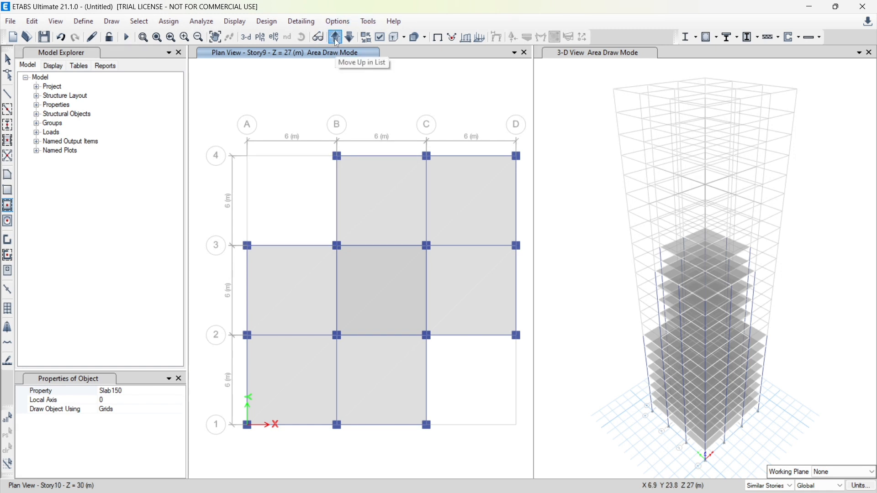
left_click(337, 42)
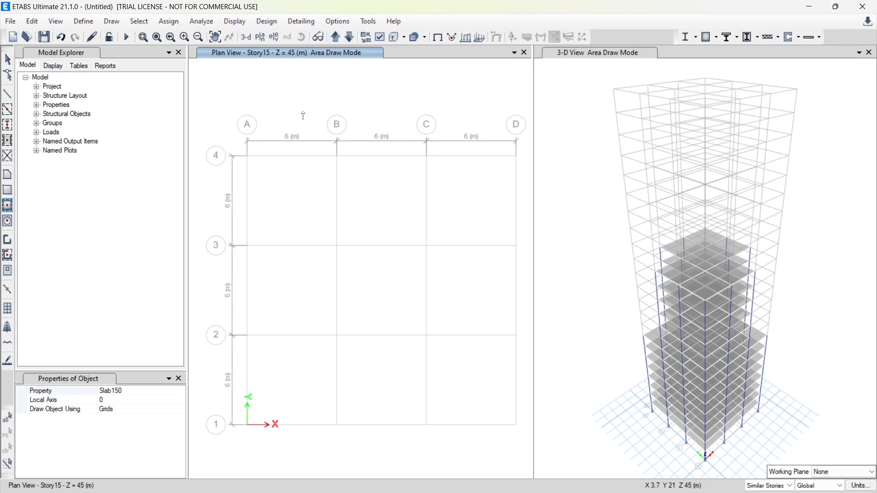
left_click(7, 126)
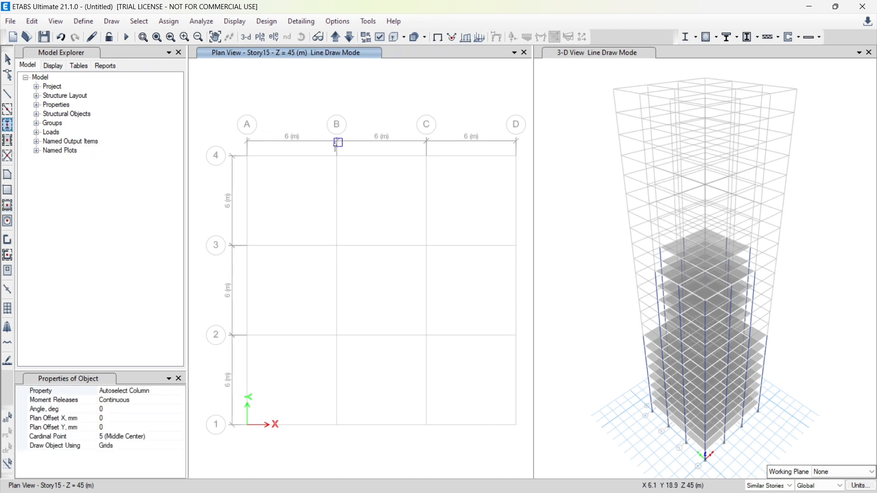
left_click_drag(324, 144, 445, 470)
left_click_drag(208, 225, 581, 355)
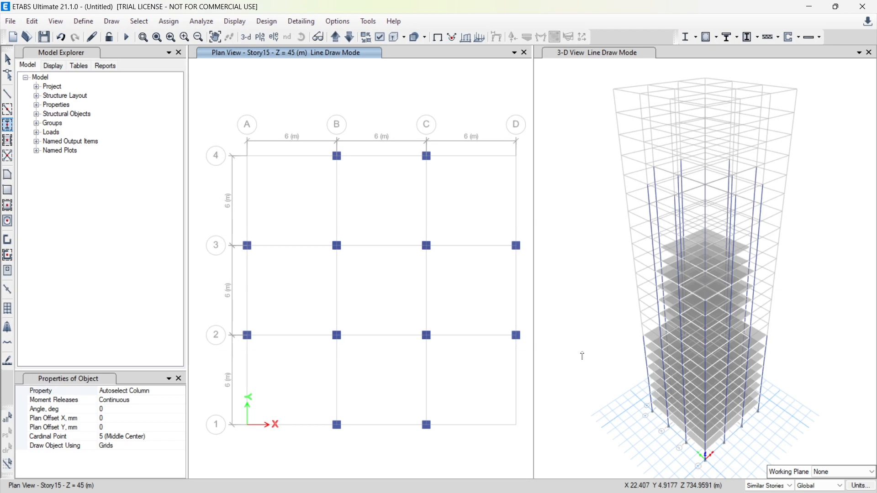
Draw Autoslect Beams frames on Story15 and its similar stories across grids B–C/1–4 and A–D/2–3
left_click(8, 109)
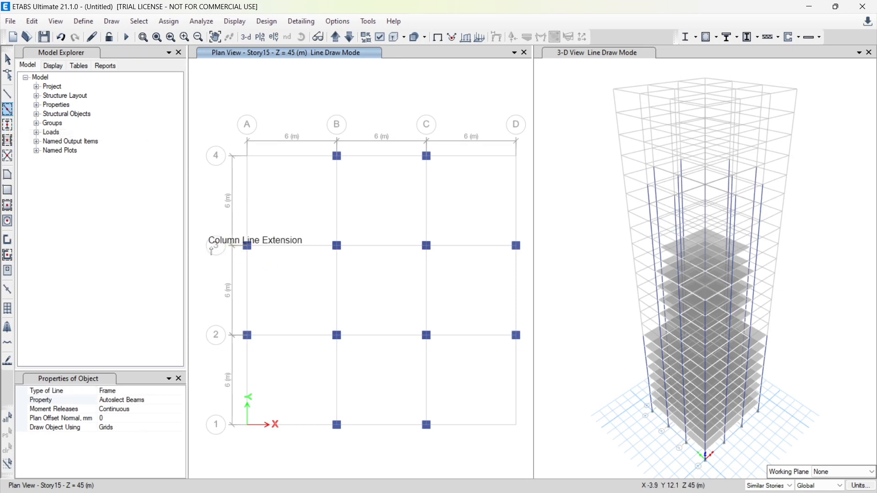
left_click_drag(311, 129, 362, 261)
left_click_drag(383, 356, 427, 470)
left_click_drag(214, 223, 546, 360)
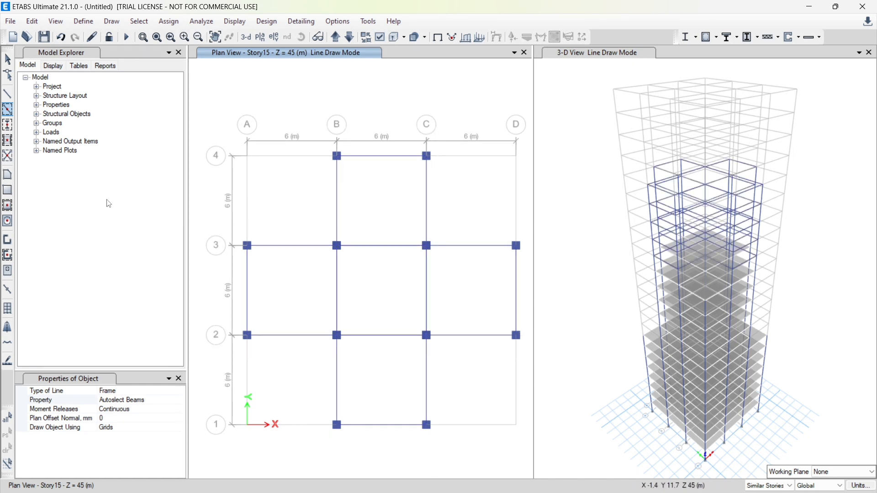
Draw Slab150 floor slabs on Story15 and its similar stories over the bays of grids B–C/1–4 and A–D/2–3
left_click(8, 203)
left_click_drag(299, 131, 456, 484)
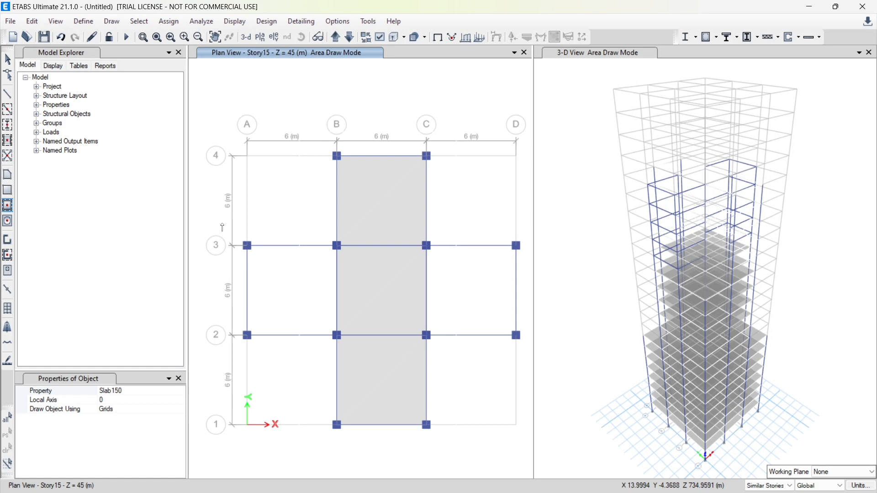
left_click_drag(222, 224, 532, 358)
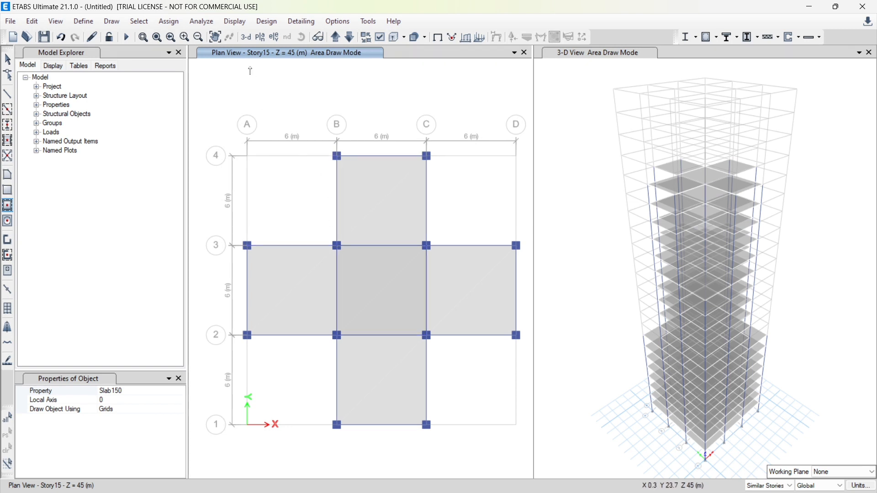
On Story20 and its similar stories, draw Autoselect Column columns at the intersections of grids B–C with 1–3
left_click(333, 40)
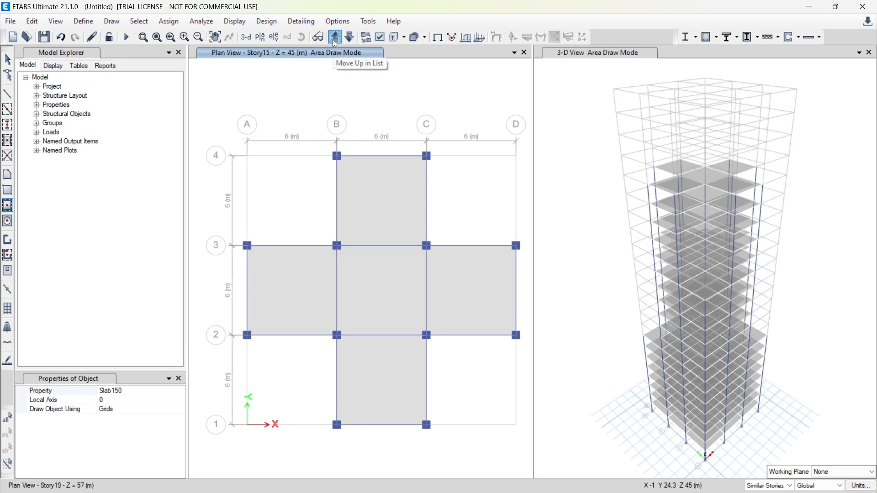
left_click(335, 38)
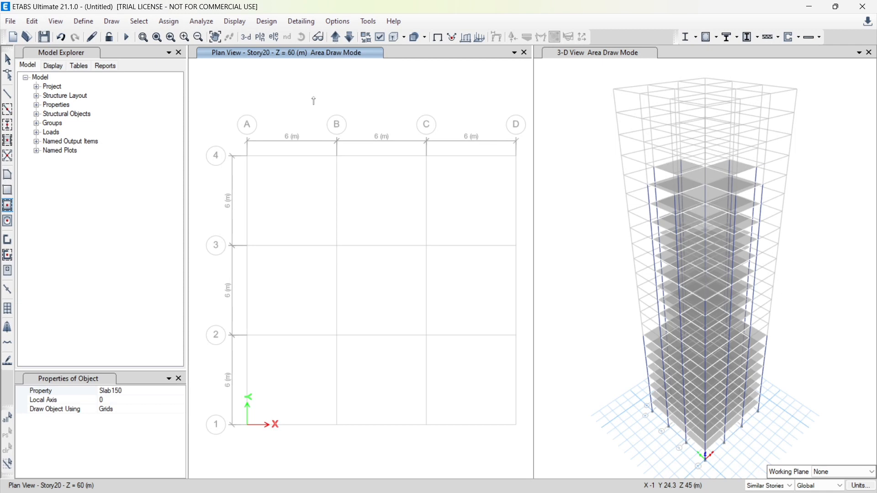
left_click(8, 124)
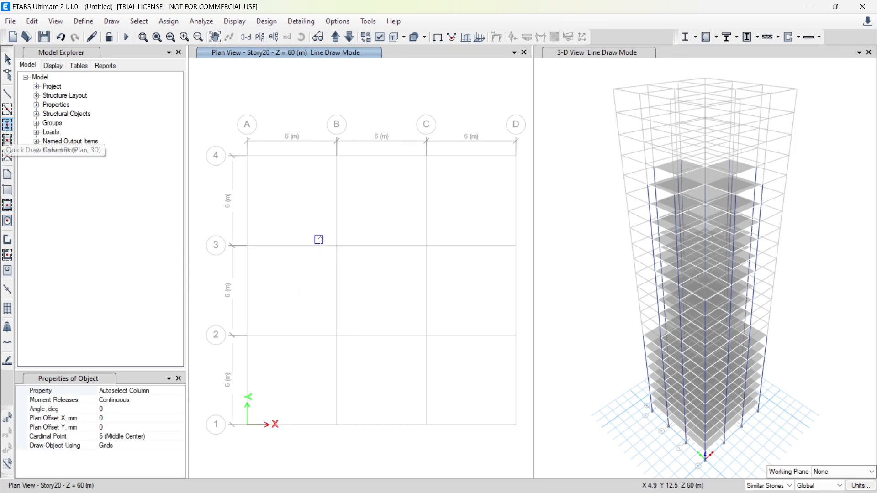
mouse_move(322, 231)
left_mouse_down()
mouse_move(448, 397)
mouse_move(459, 433)
mouse_move(452, 437)
left_mouse_up()
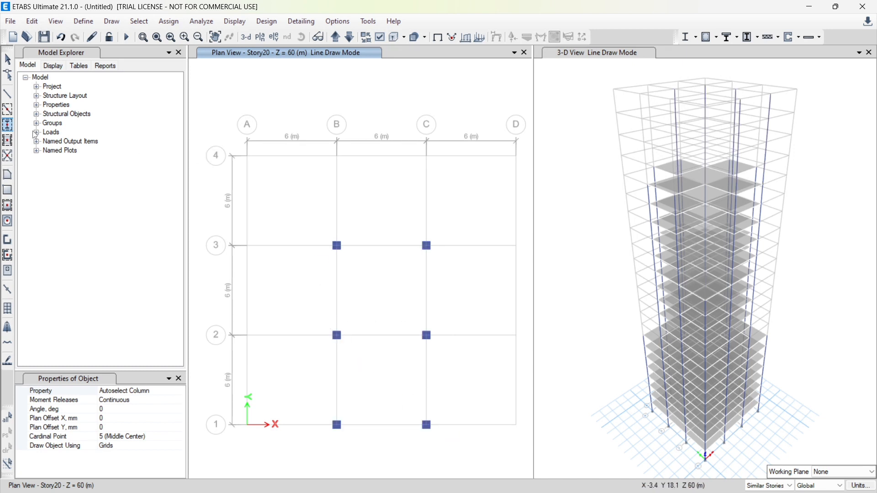
Draw Autoslect Beams frames and Slab150 floor slabs on Story20 and its similar stories across grids B–C/1–3
left_click(7, 110)
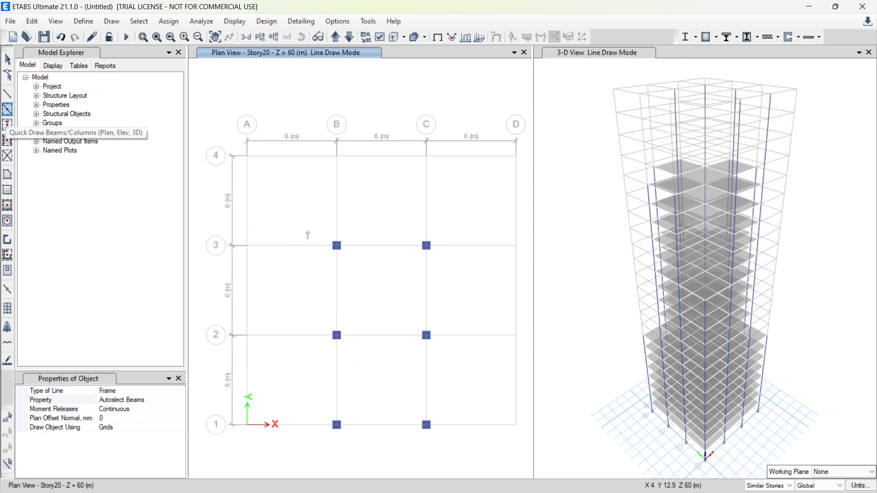
mouse_move(308, 235)
left_mouse_down()
mouse_move(468, 438)
mouse_move(476, 462)
left_mouse_up()
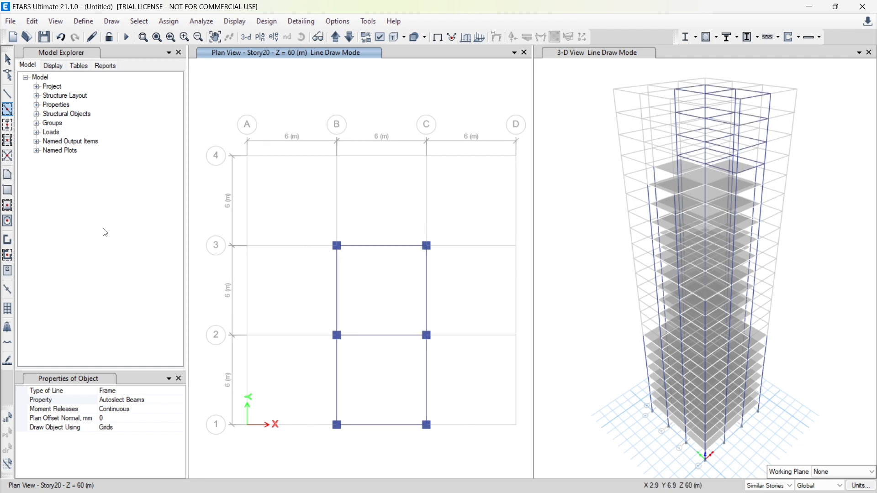
left_click(8, 206)
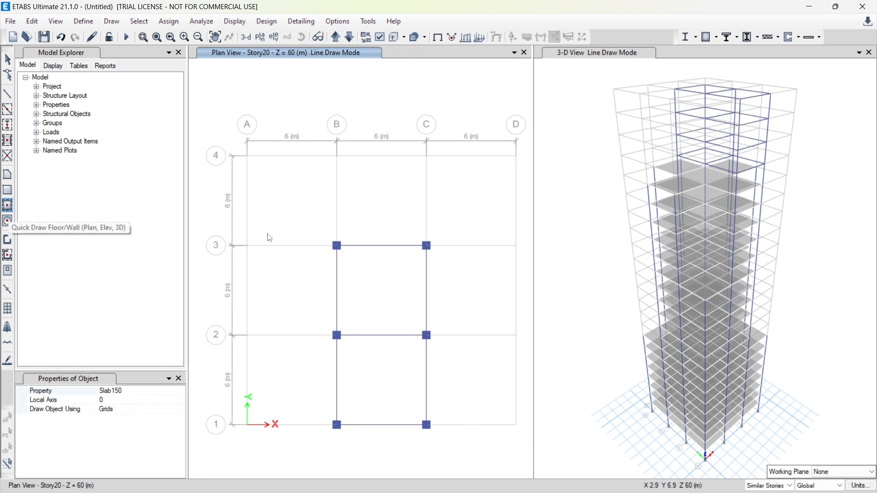
mouse_move(325, 235)
left_mouse_down()
mouse_move(429, 406)
mouse_move(454, 477)
mouse_move(455, 459)
left_mouse_up()
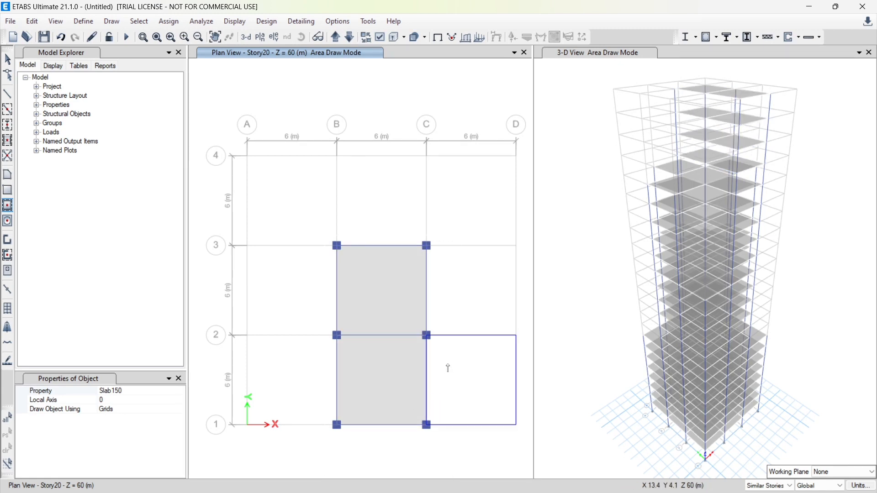
key("Escape")
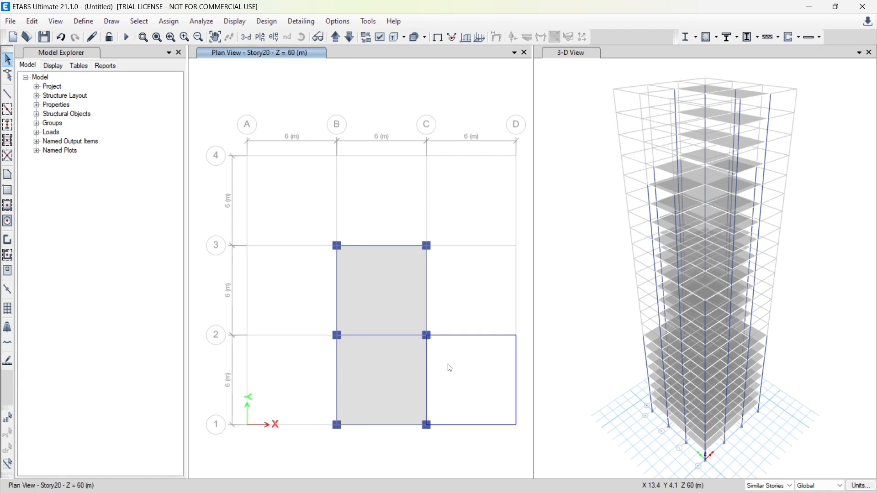
key("Delete")
Bring the plan view to Story1 and set the story scope to All Stories
left_click(336, 37)
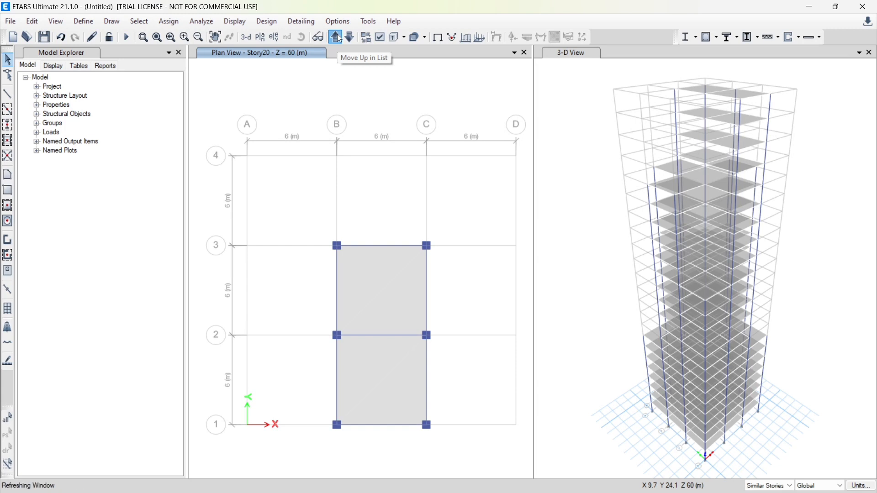
left_click(336, 37)
left_click(338, 38)
left_click(339, 38)
left_click(338, 38)
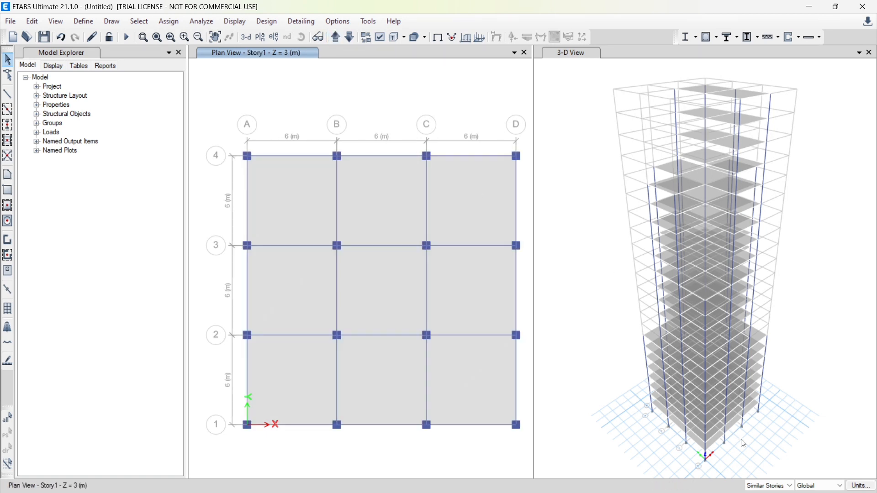
left_click(769, 487)
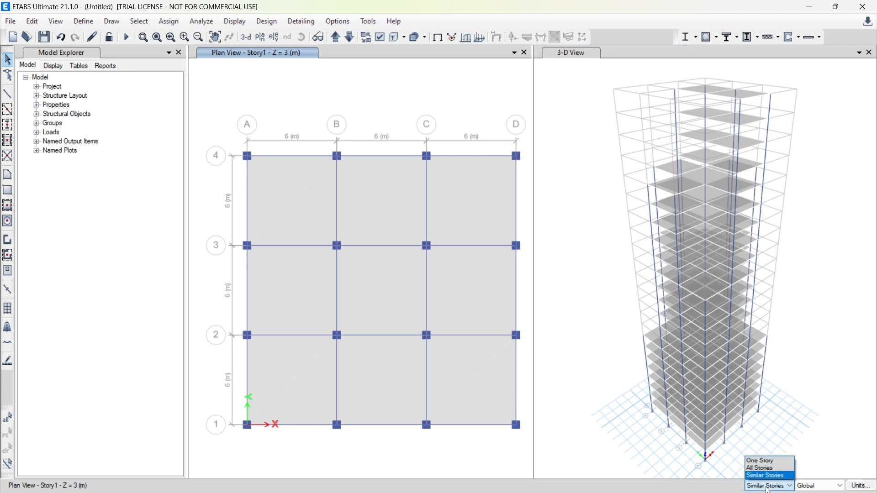
left_click(767, 469)
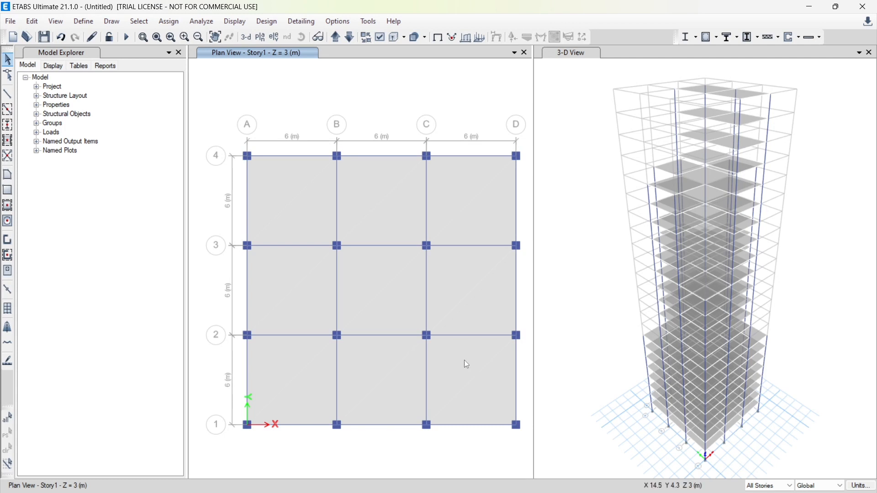
Select the slabs in all nine grid bays on all stories and assign them a uniform Dead gravity load of 2 kN/m²
left_click(321, 212)
left_click(390, 207)
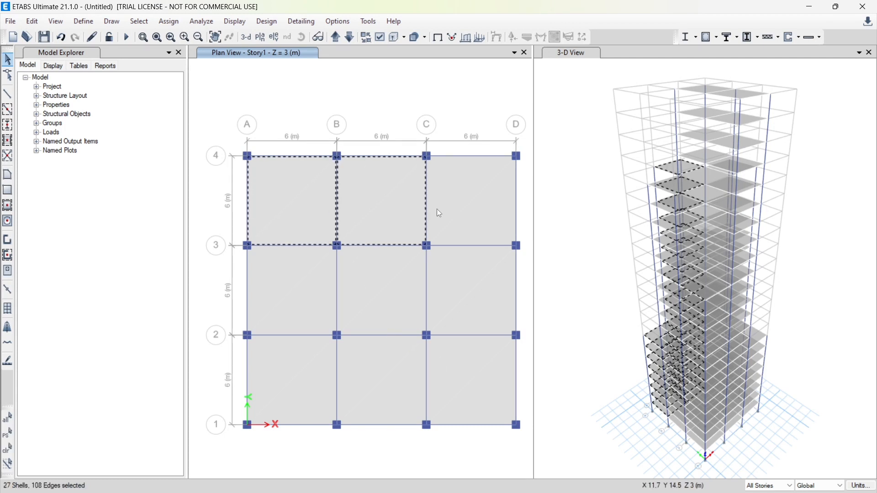
left_click(450, 213)
left_click(454, 286)
left_click(380, 288)
left_click(297, 288)
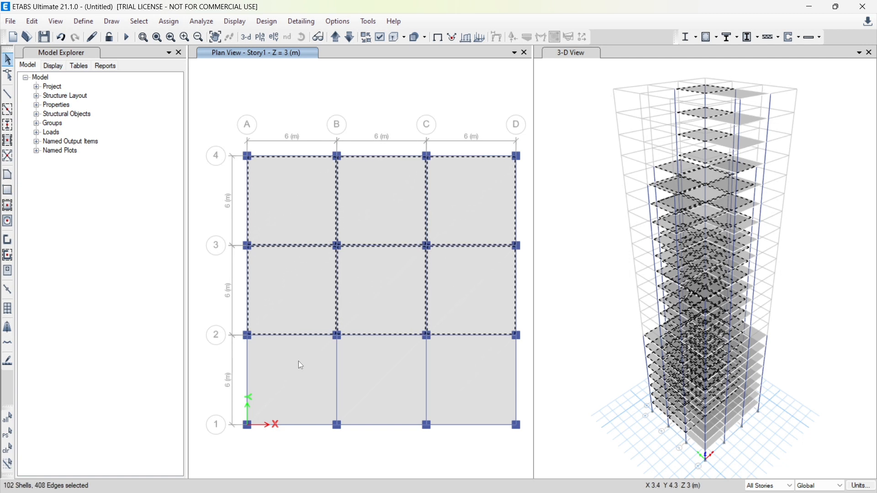
left_click(298, 362)
left_click(382, 379)
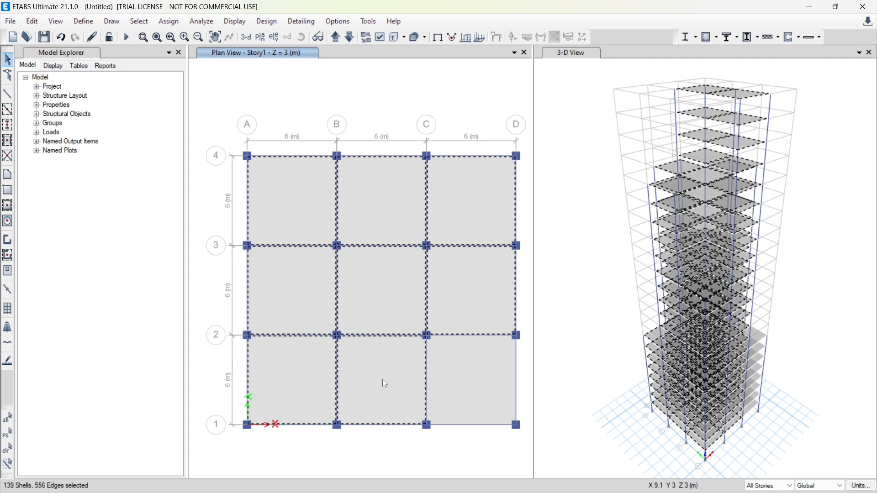
left_click(476, 391)
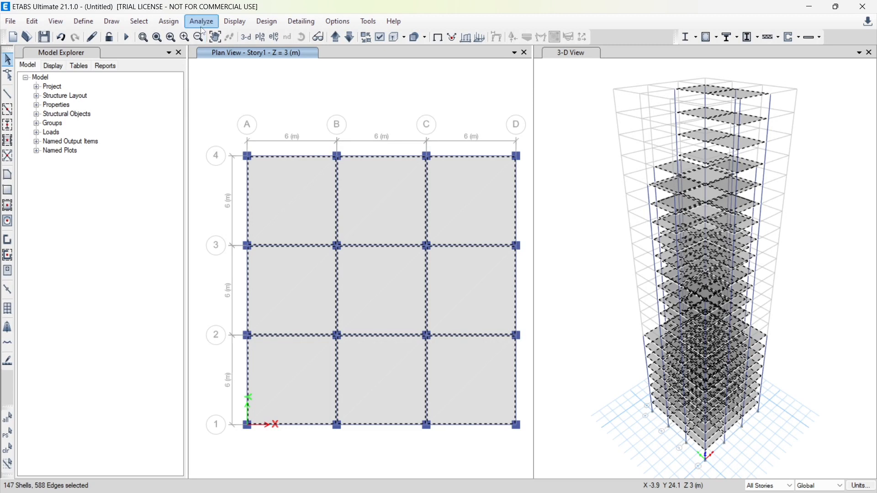
left_click(170, 21)
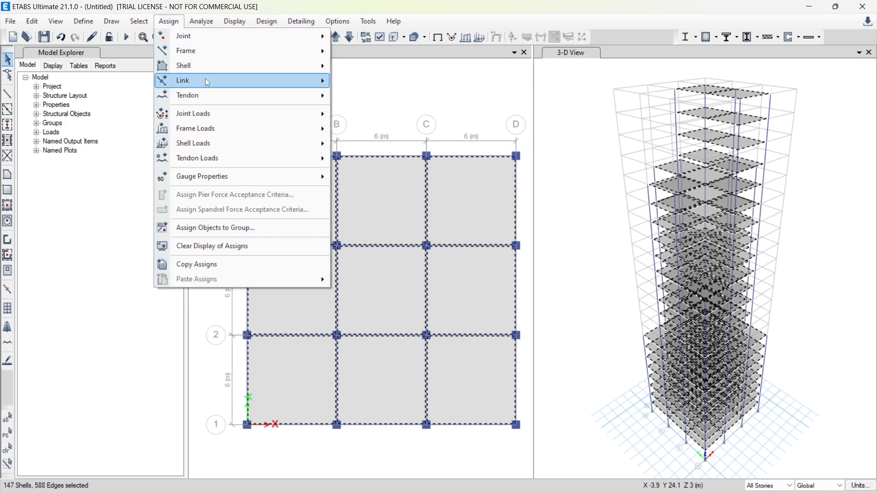
mouse_move(221, 143)
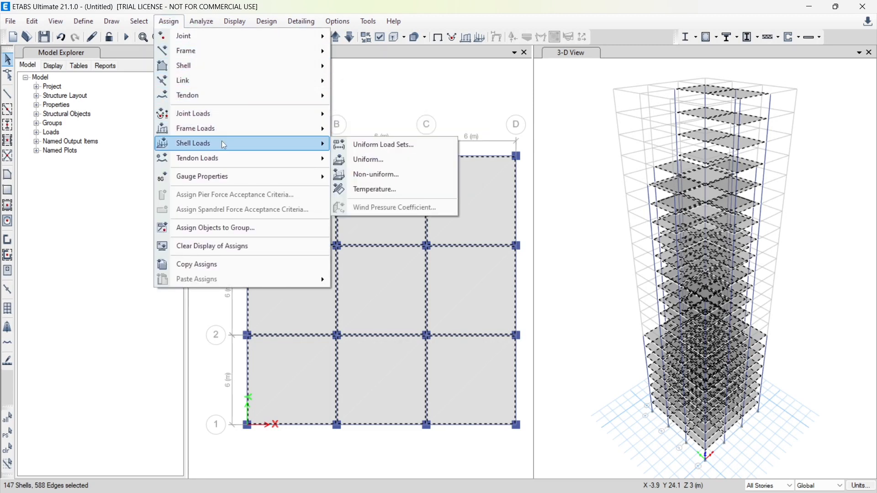
left_click(379, 161)
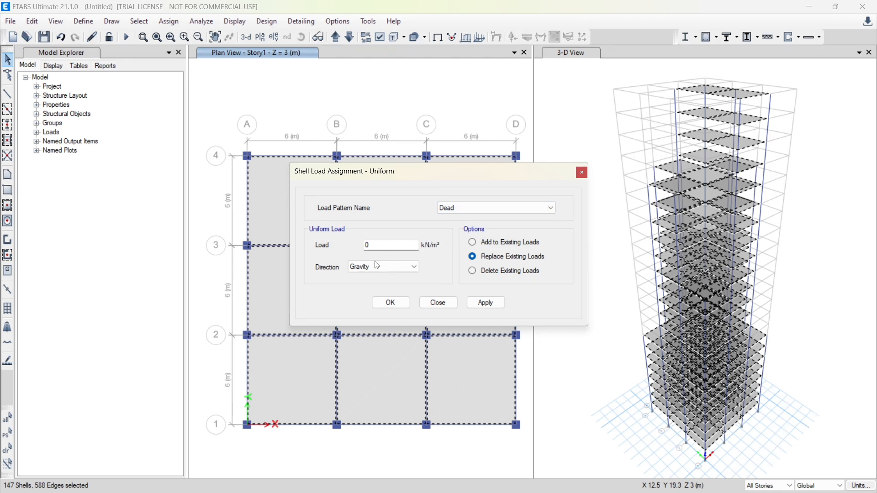
double_click(388, 245)
type("2")
left_click(487, 303)
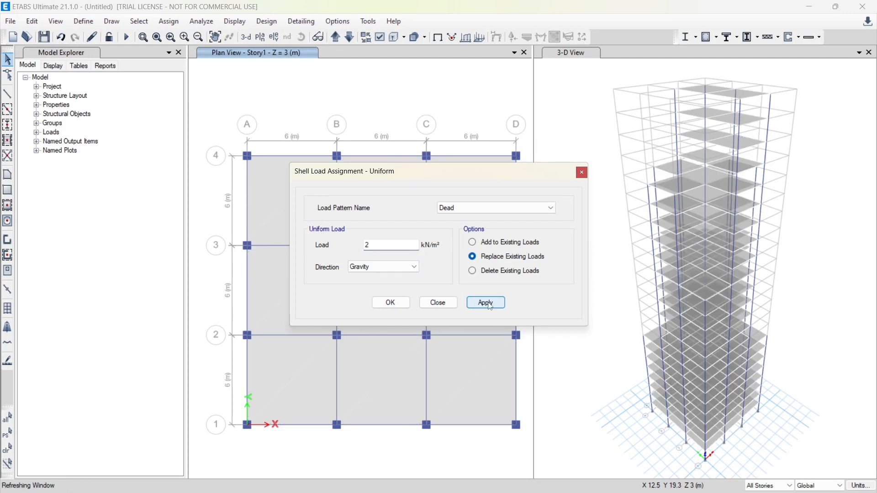
left_click(389, 303)
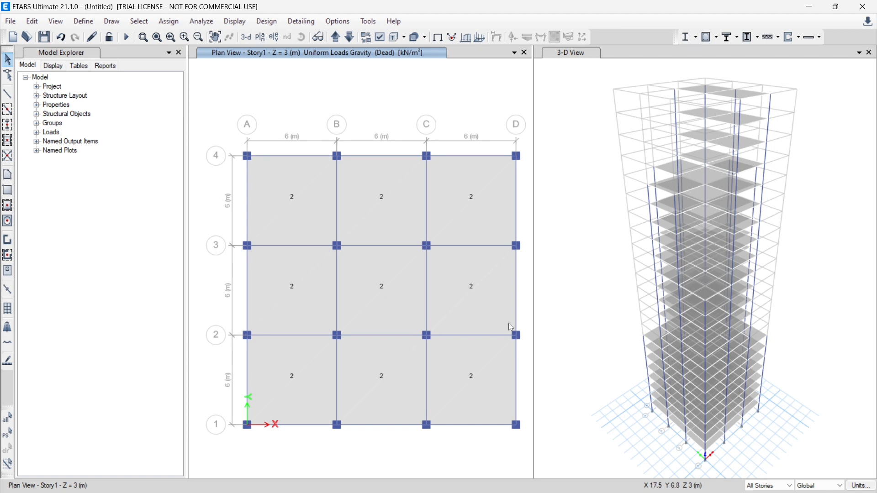
With the story scope set to Similar Stories, select all nine slabs on Story1 and assign them a uniform Live gravity load of 5 kN/m²
left_click(760, 487)
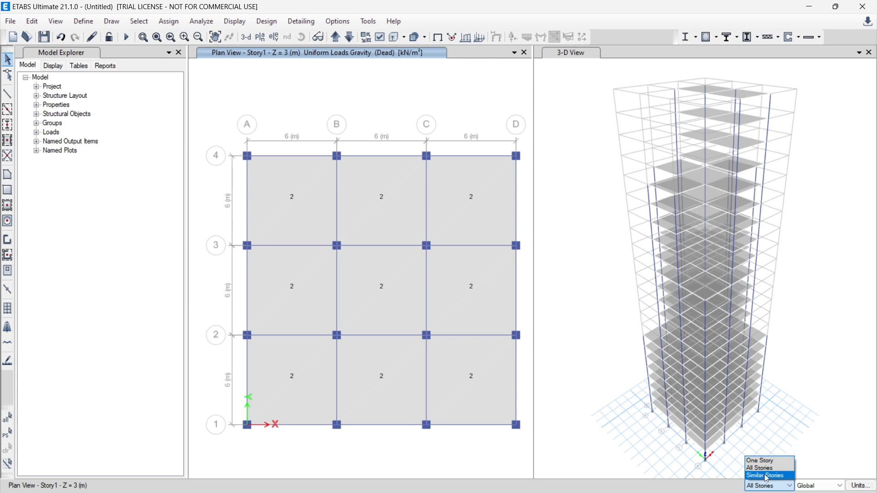
left_click(767, 477)
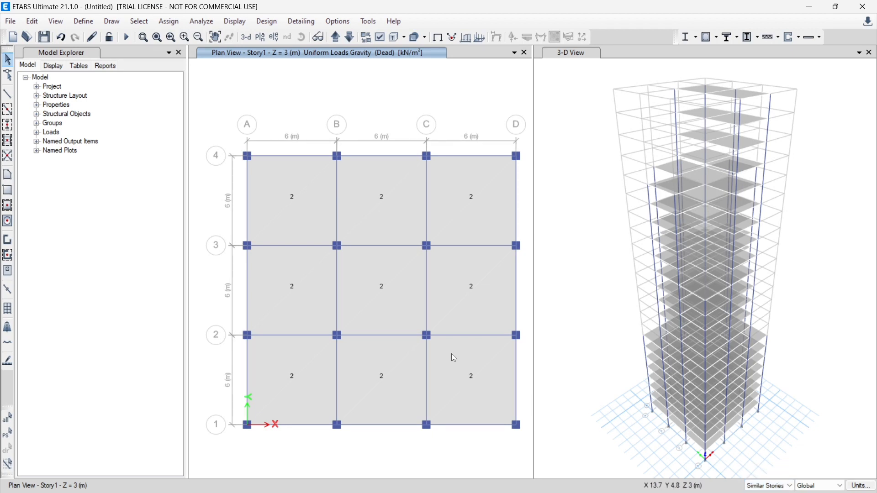
left_click(297, 202)
left_click(377, 201)
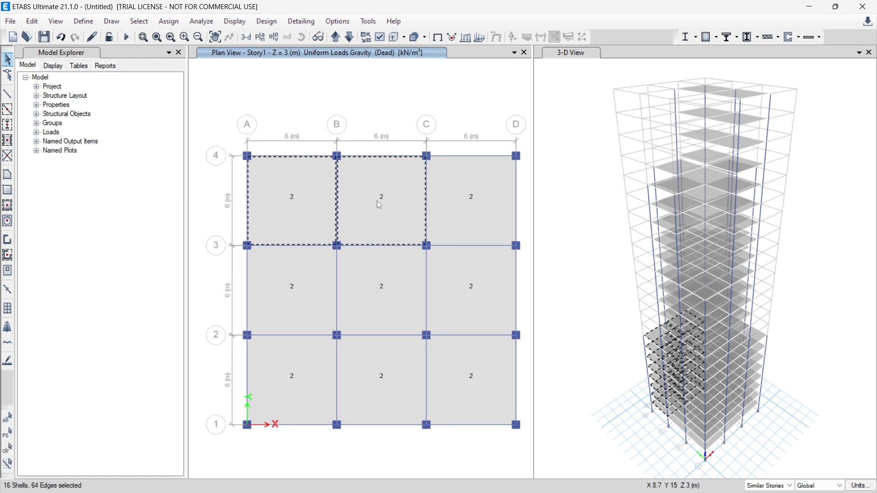
left_click(466, 197)
left_click(303, 309)
left_click(369, 306)
left_click(467, 298)
left_click(302, 393)
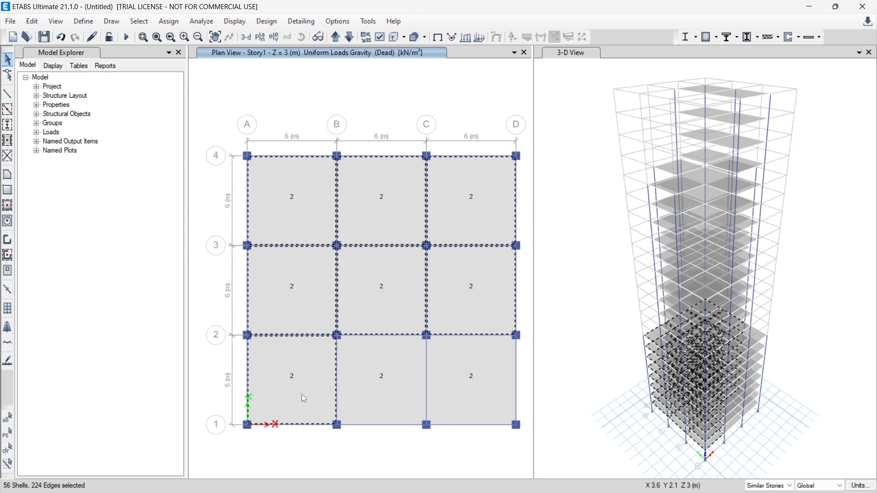
left_click(372, 393)
left_click(474, 383)
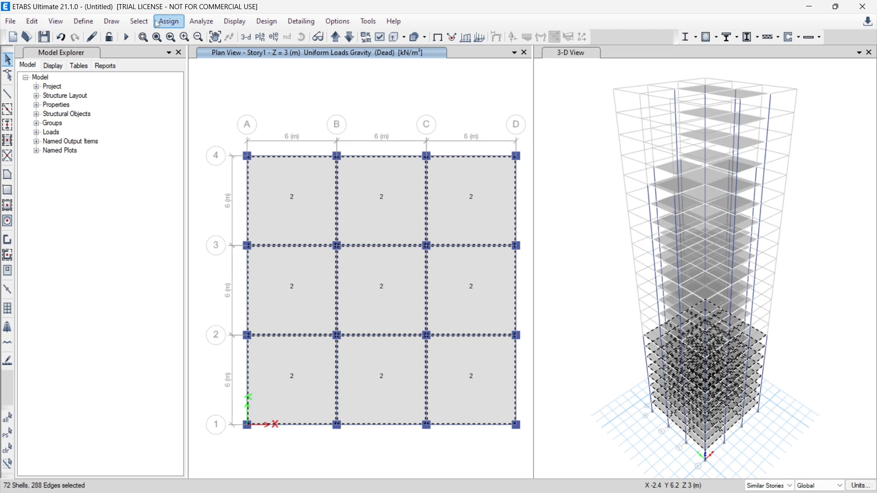
left_click(169, 21)
mouse_move(225, 149)
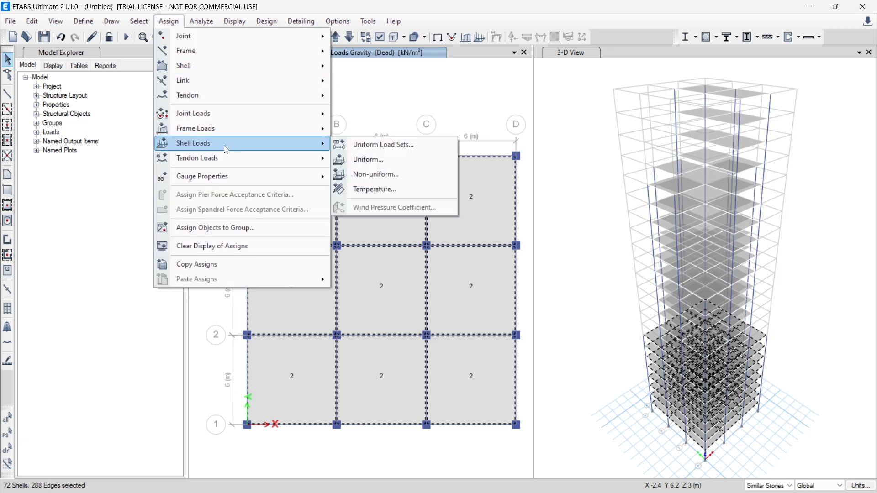
left_click(372, 160)
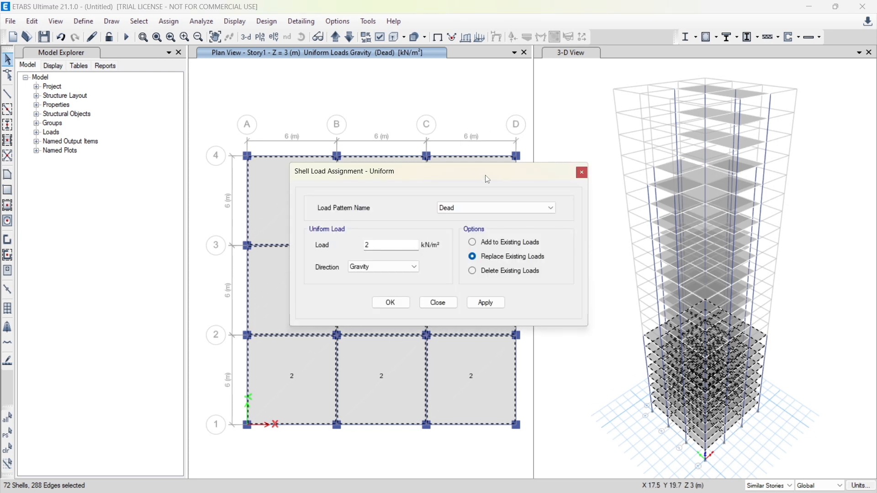
left_click(483, 208)
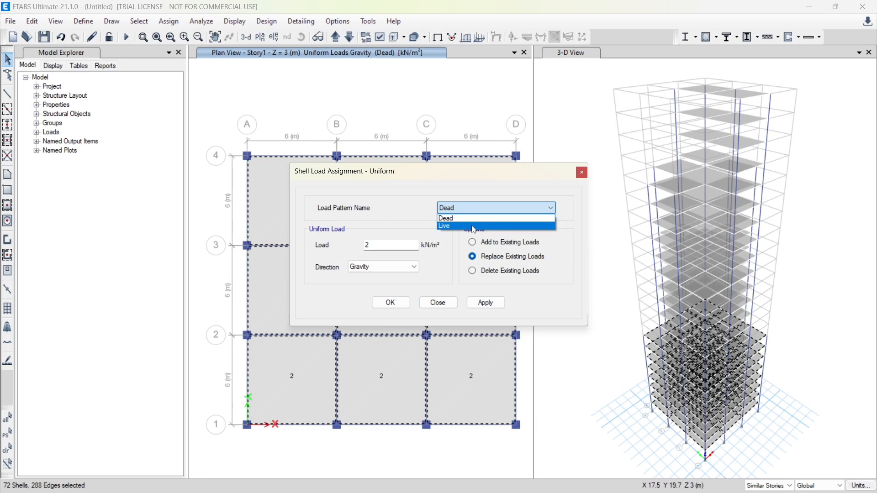
left_click(472, 227)
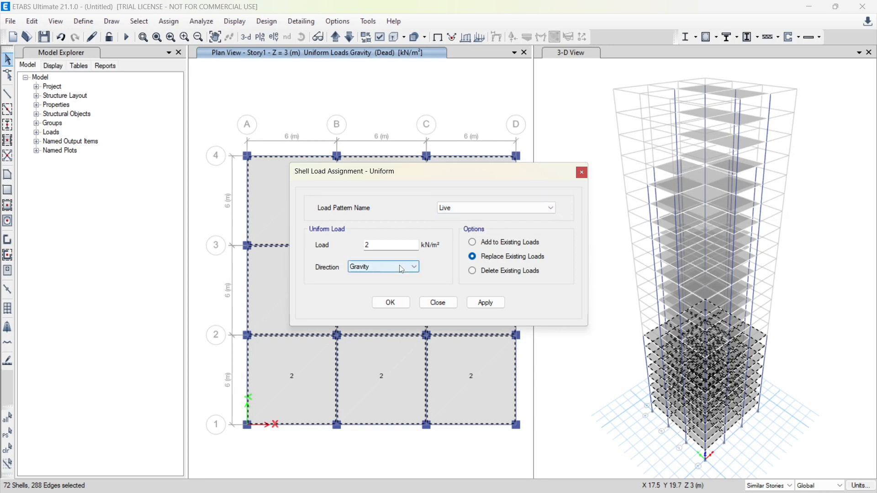
double_click(379, 246)
type("5")
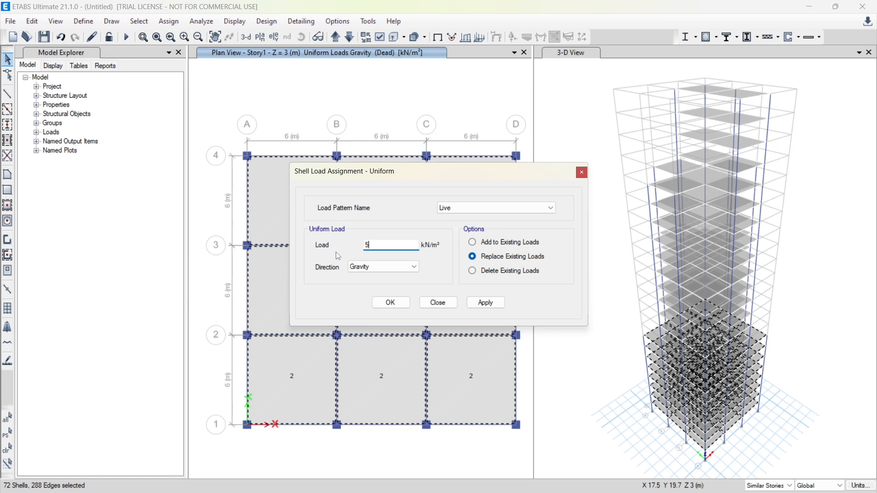
left_click(489, 303)
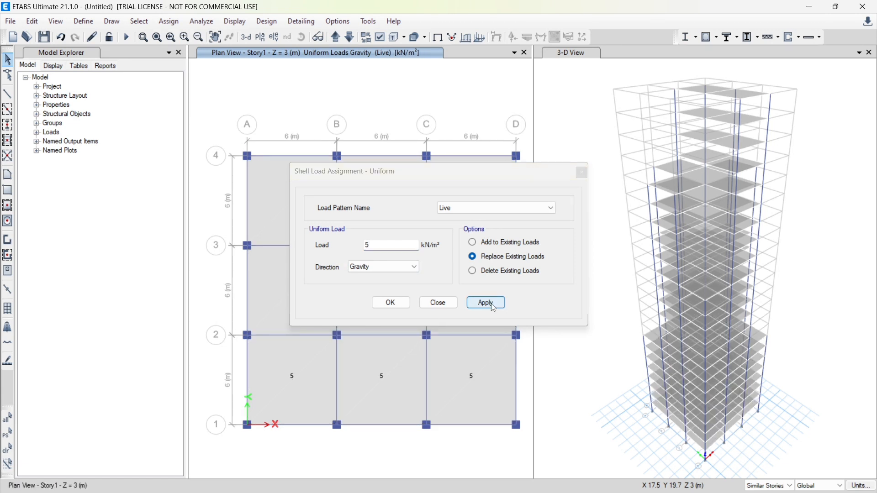
left_click(389, 304)
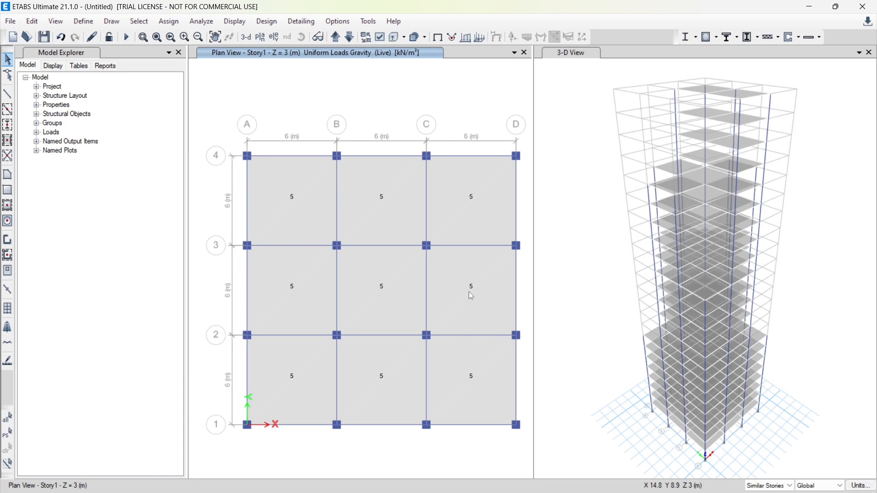
Bring the plan view up to Story9, in the group with seven slab bays
left_click(341, 40)
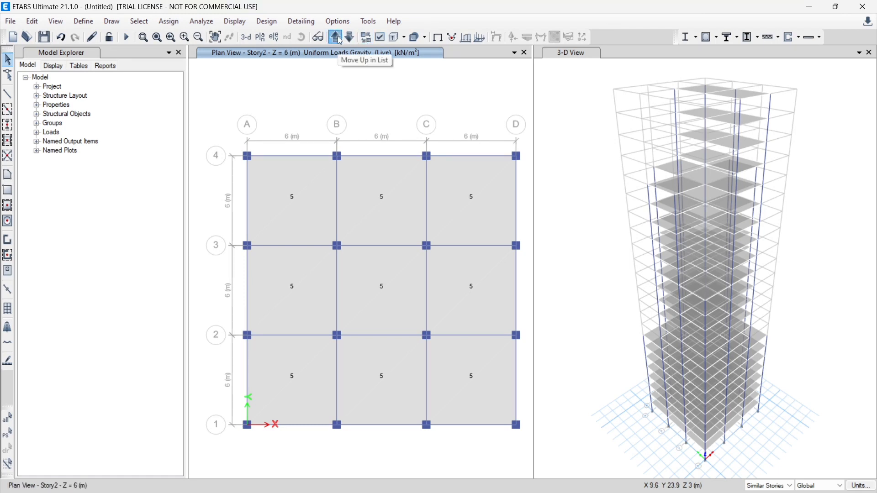
left_click(339, 37)
left_click(338, 36)
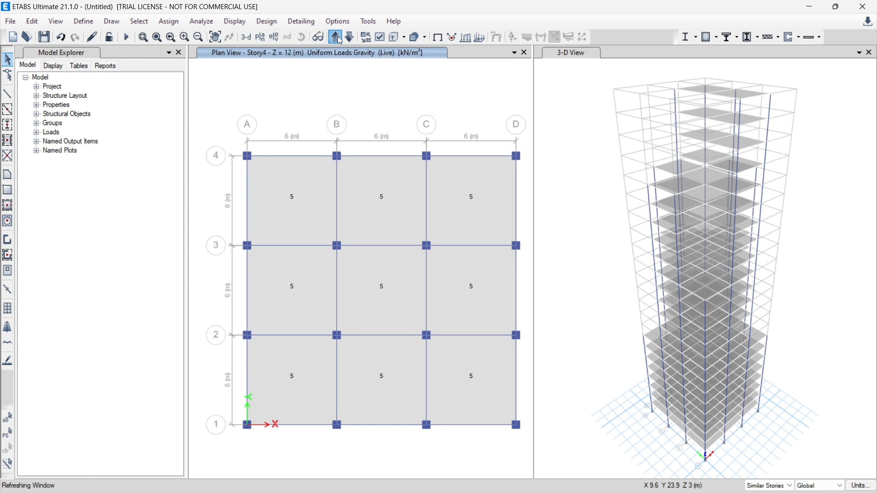
left_click(338, 36)
left_click(338, 36)
left_click(338, 36)
left_click(338, 37)
left_click(338, 37)
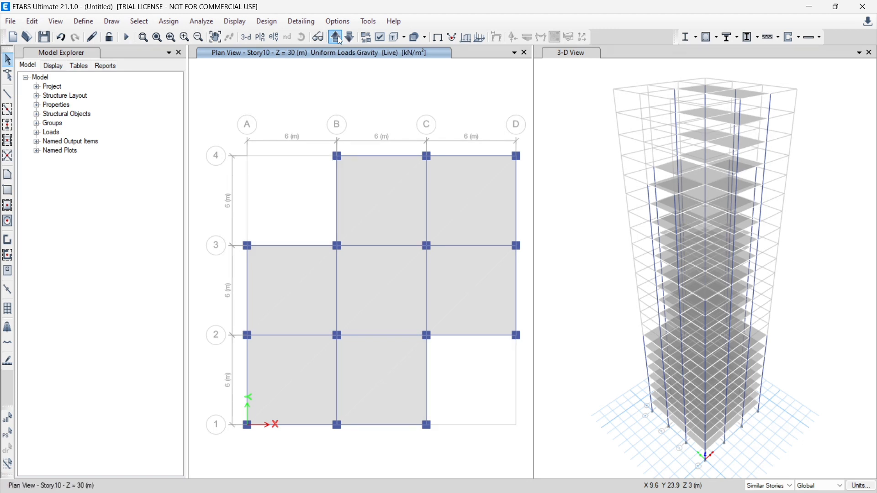
left_click(350, 39)
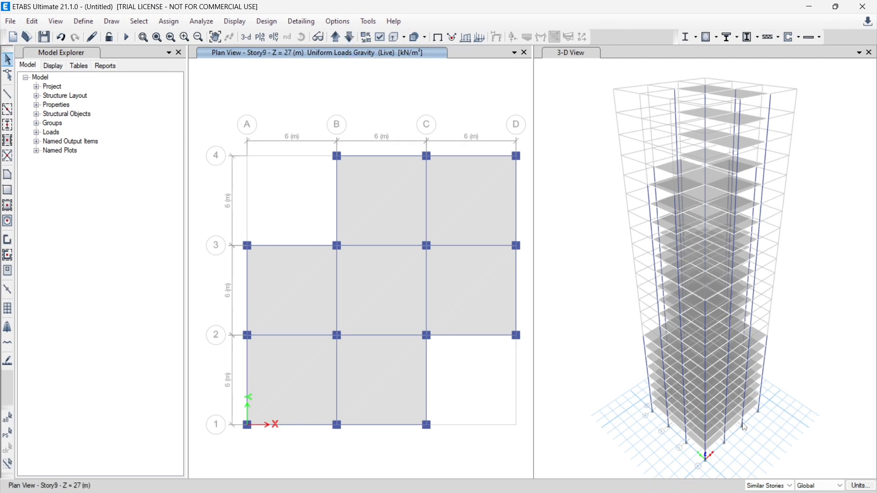
Select all seven slabs on Story9 and its similar stories and assign them a uniform Live gravity load of 4.5 kN/m²
mouse_move(756, 491)
left_click(382, 220)
left_click(476, 217)
left_click(472, 291)
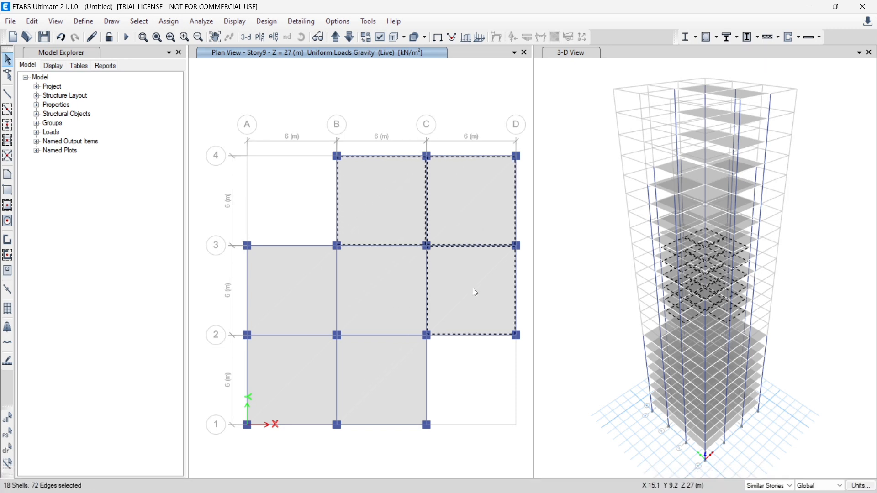
left_click(396, 292)
left_click(293, 301)
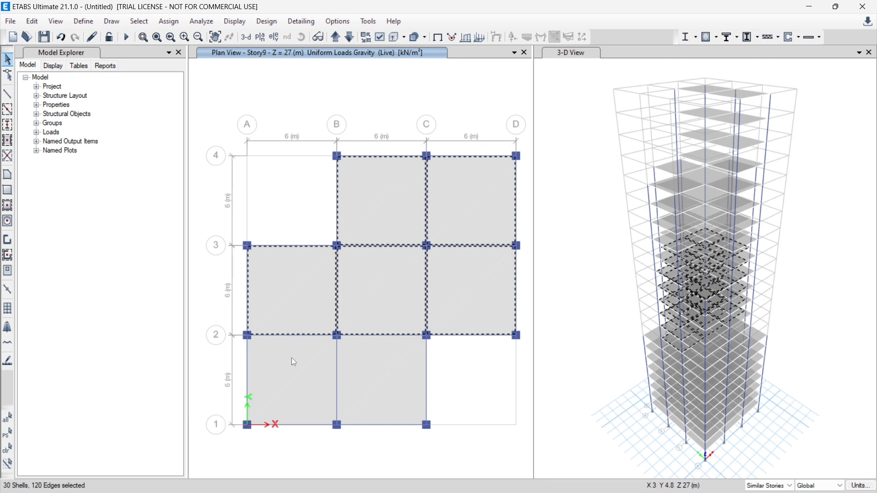
left_click(290, 372)
left_click(364, 373)
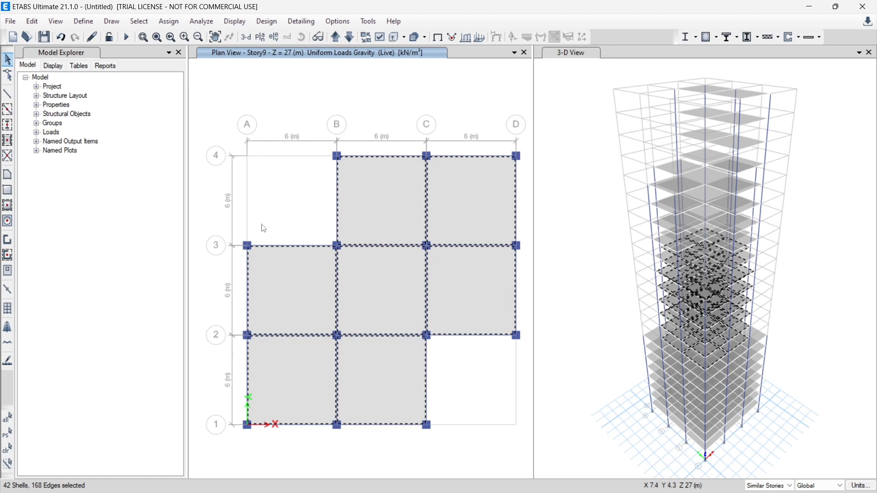
left_click(174, 22)
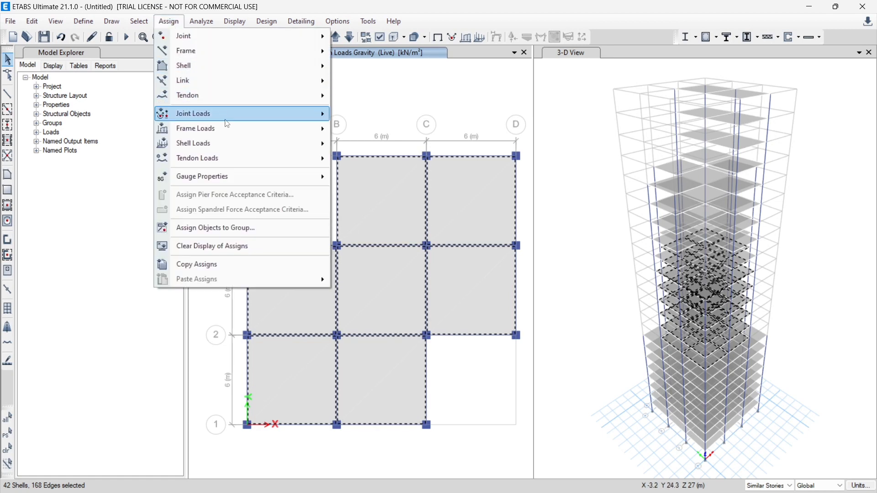
mouse_move(231, 143)
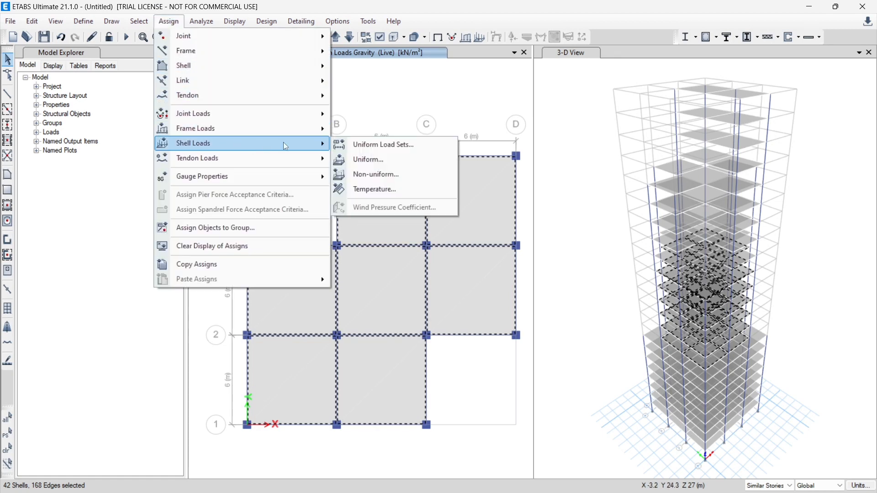
left_click(384, 161)
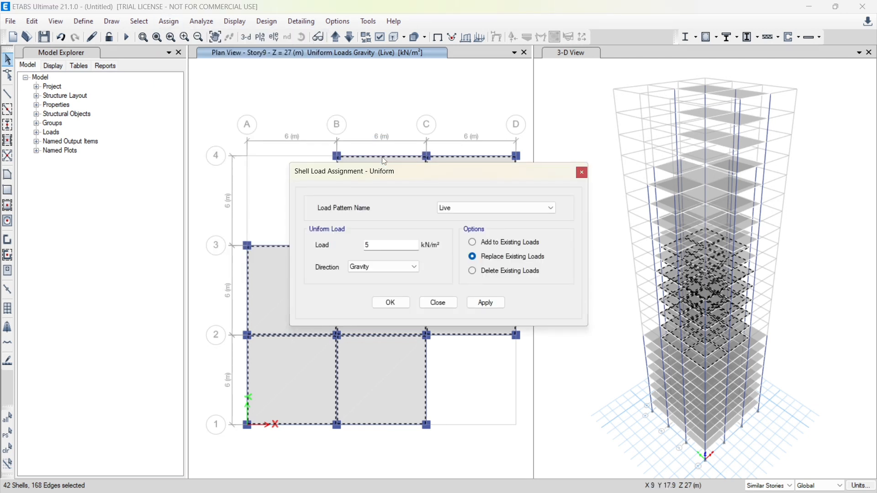
left_click_drag(370, 245, 347, 252)
type("4.5")
left_click(491, 305)
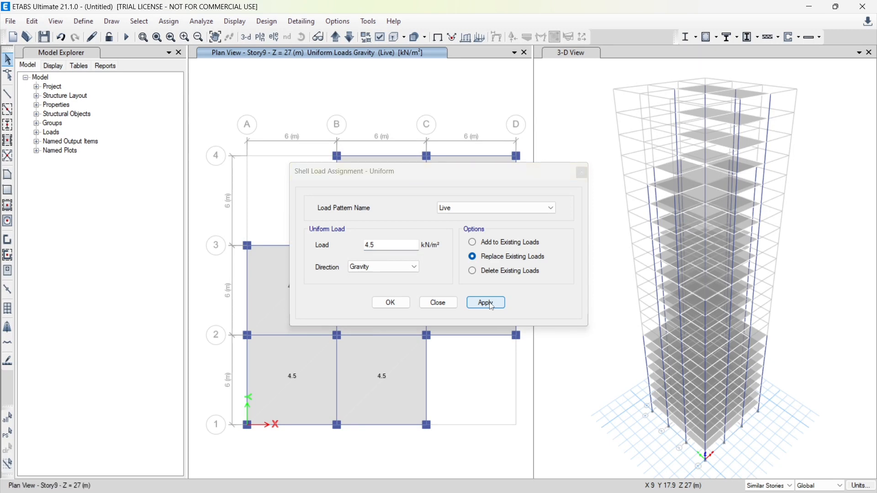
left_click(390, 303)
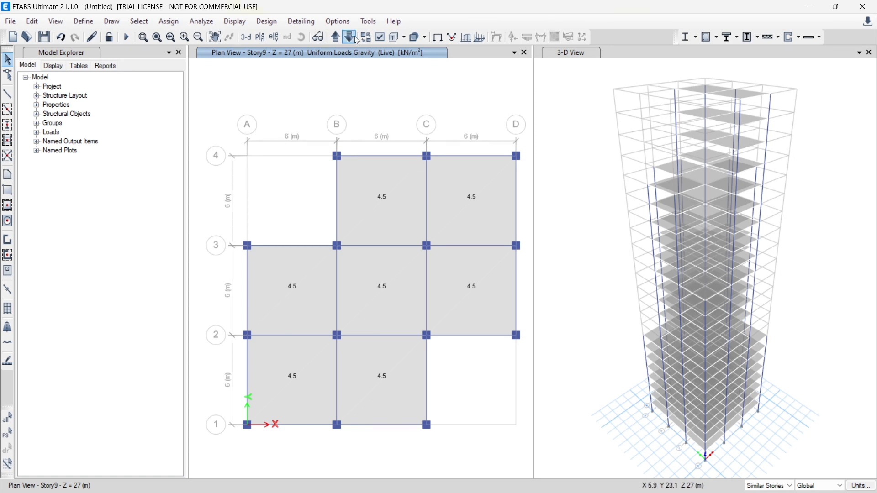
Bring the plan view up to Story15, in the group with the cross-shaped floor
left_click(338, 38)
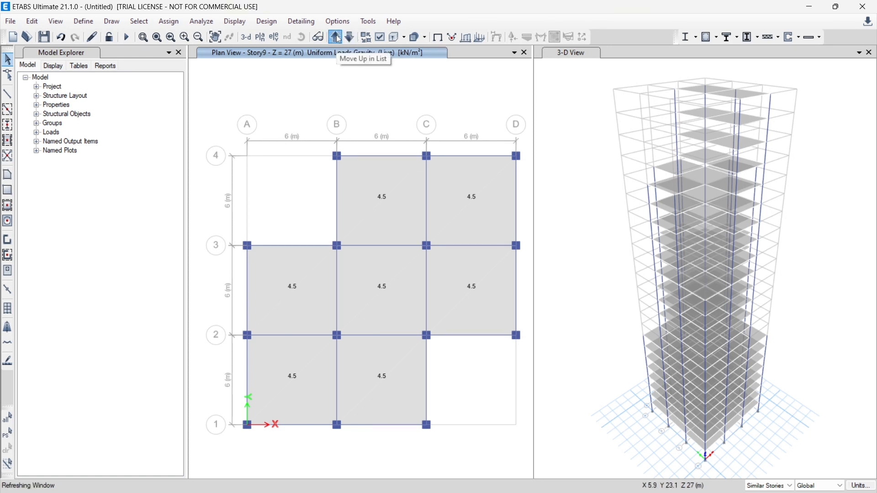
left_click(339, 39)
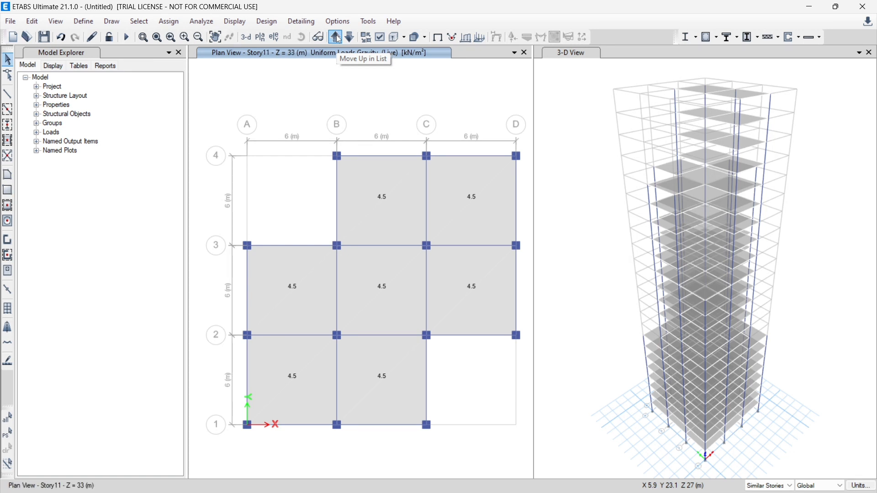
left_click(339, 39)
left_click(338, 39)
left_click(338, 39)
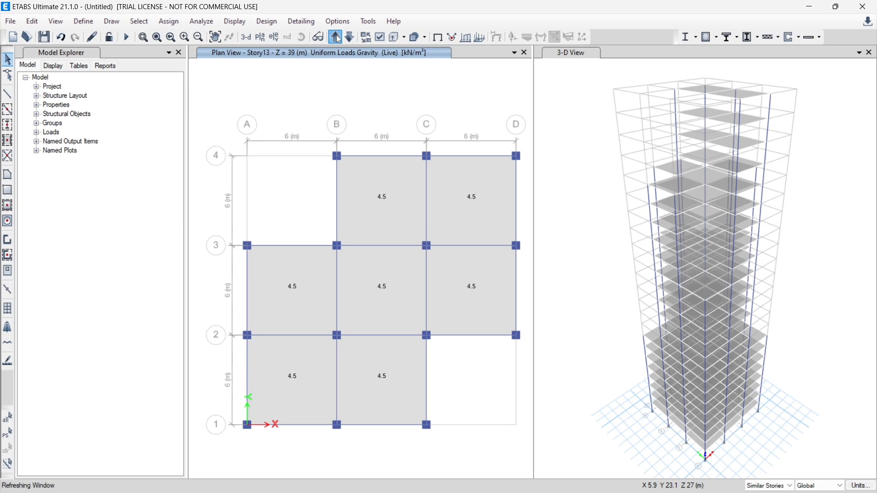
left_click(338, 38)
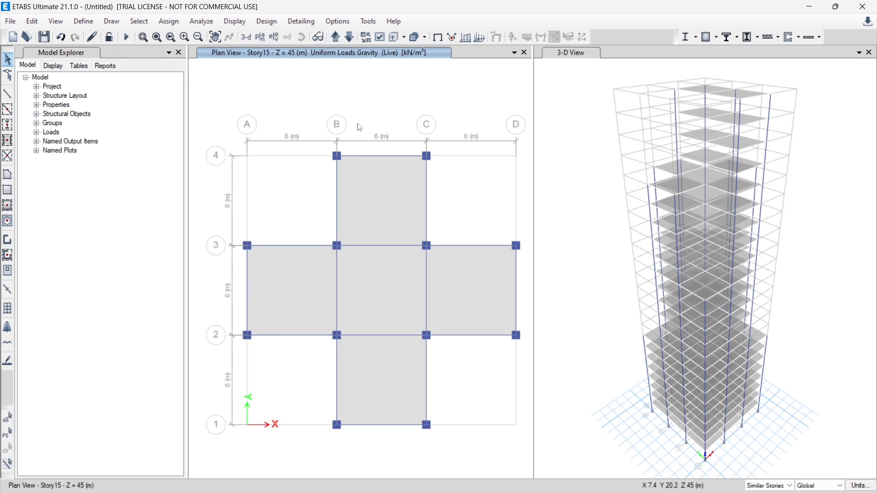
Select the five slabs of the cross-shaped floor on Story15 and its similar stories and assign a uniform Live gravity load of 4 kN/m²
left_click(377, 206)
left_click(313, 295)
left_click(364, 292)
left_click(415, 347)
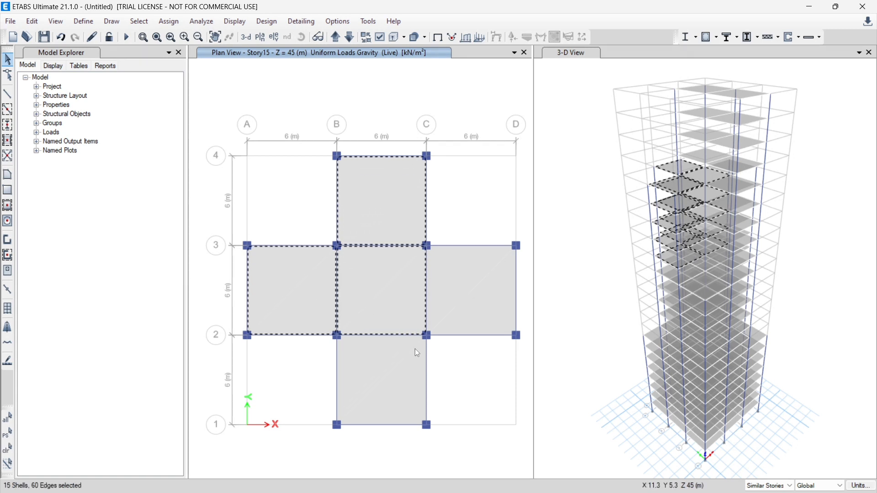
left_click(471, 305)
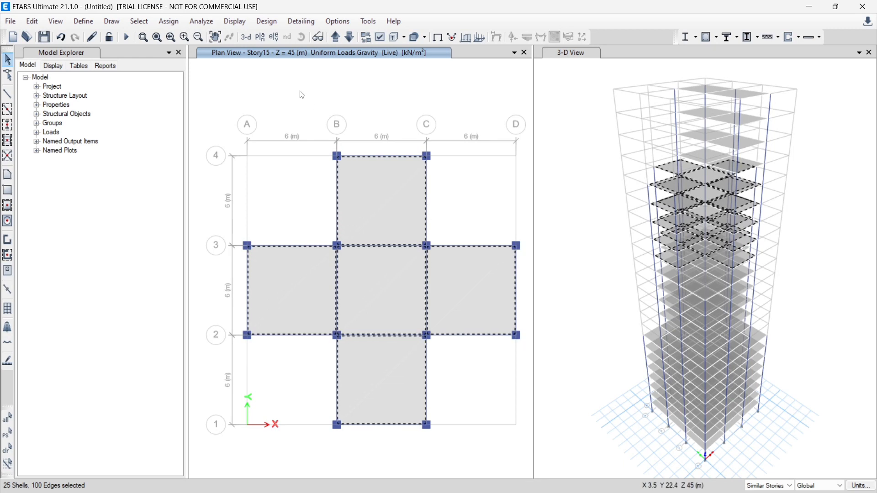
left_click(169, 21)
mouse_move(255, 143)
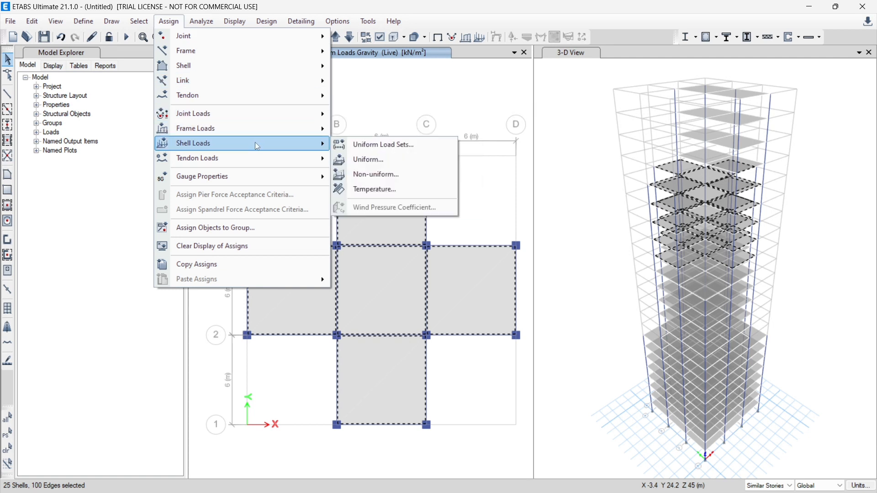
left_click(410, 162)
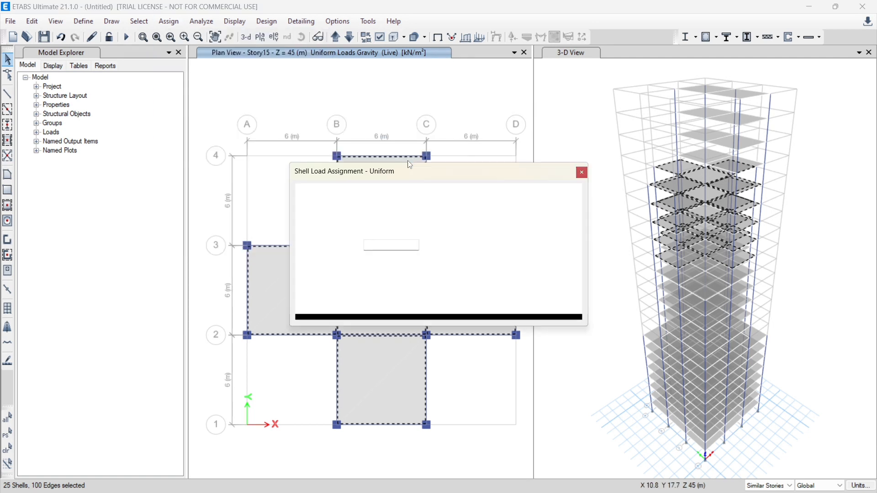
double_click(381, 246)
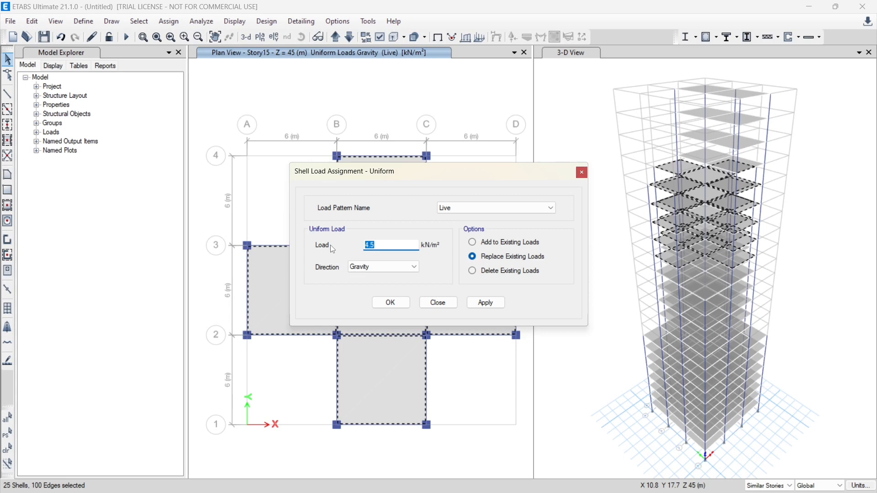
type("4")
left_click(498, 304)
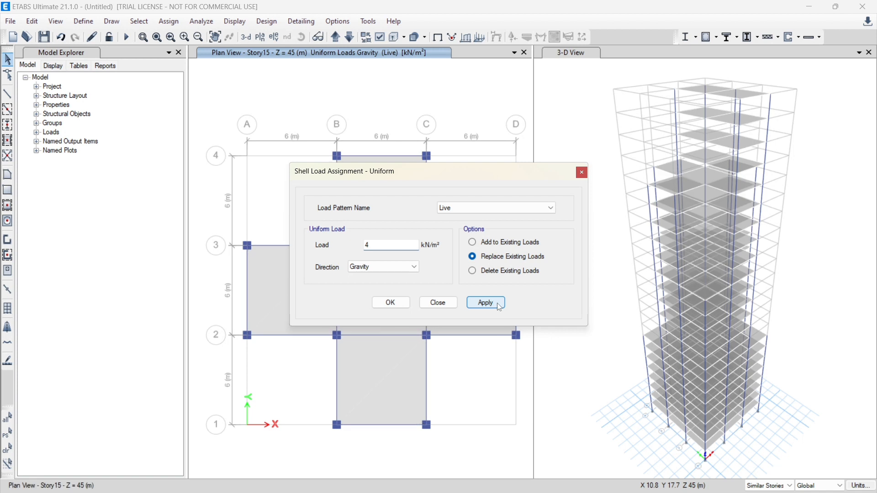
left_click(391, 303)
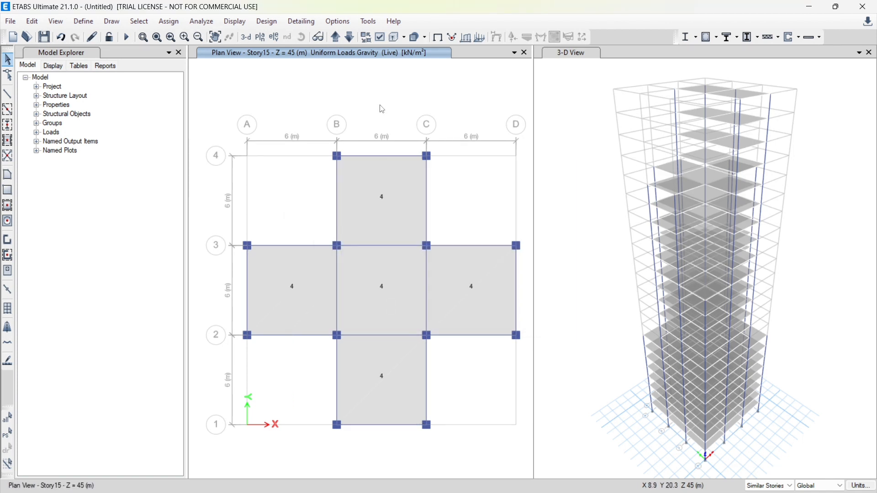
Bring the plan view up to Story20, in the group with two slab bays
left_click(335, 39)
left_click(335, 39)
left_click(336, 39)
left_click(336, 38)
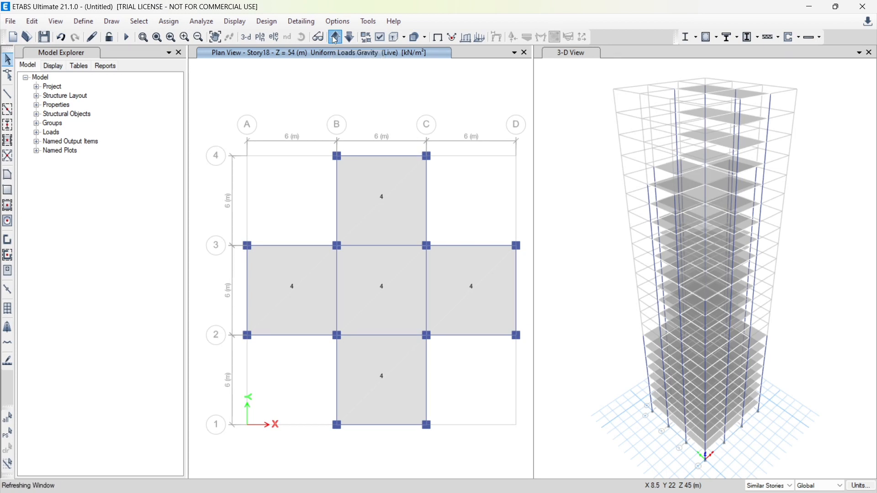
left_click(335, 38)
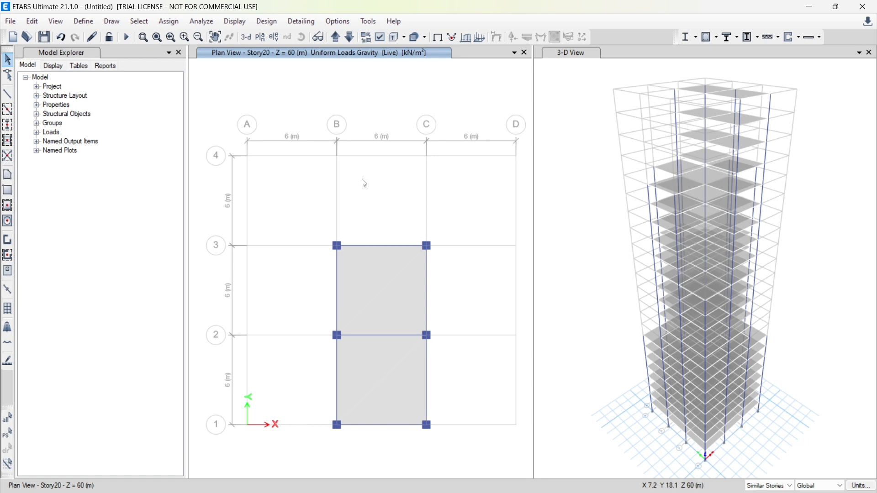
Select both slabs on Story20 and its similar stories and assign a uniform Live gravity load of 3.5 kN/m², replacing existing loads
left_click(367, 296)
left_click(374, 378)
left_click(169, 21)
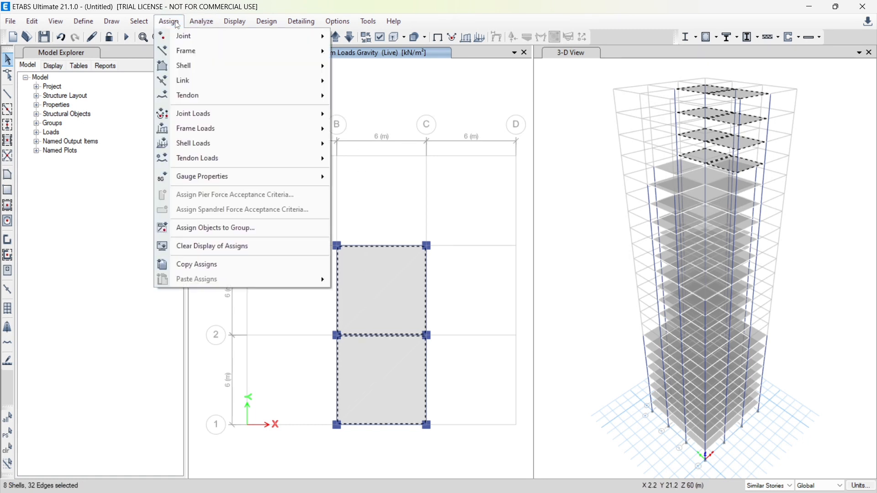
mouse_move(225, 145)
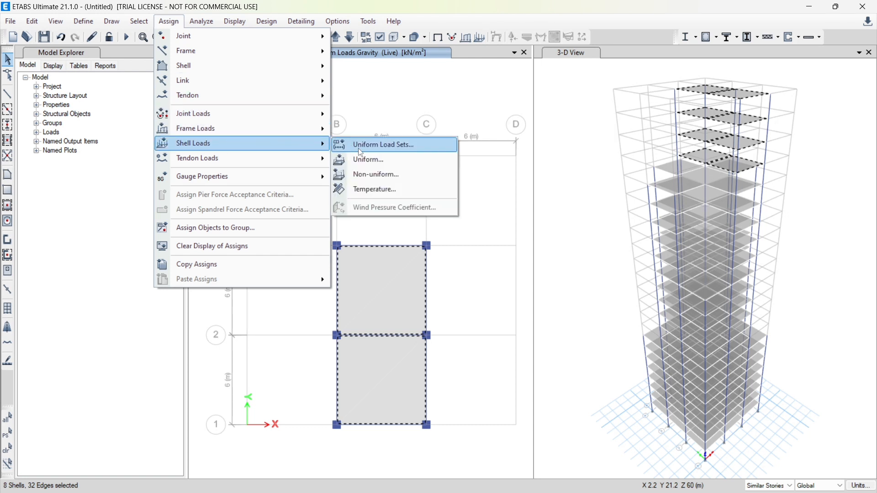
left_click(375, 163)
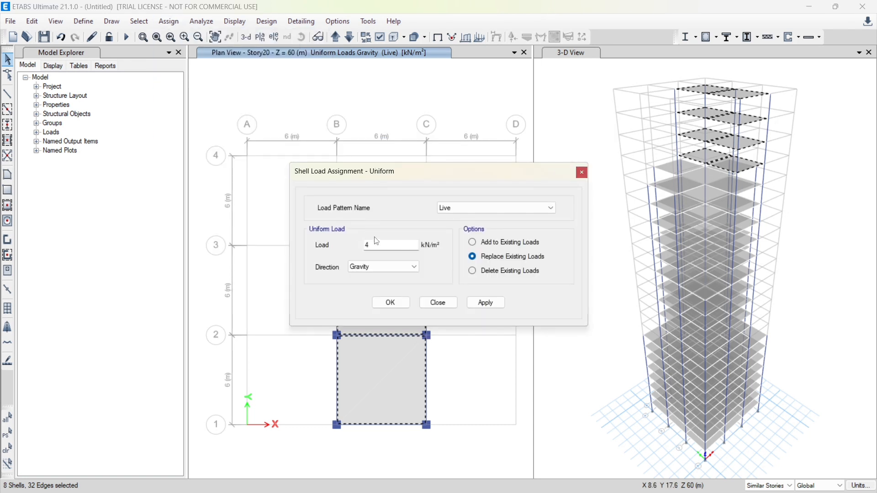
left_click_drag(376, 245, 354, 245)
type("3.5")
left_click(490, 304)
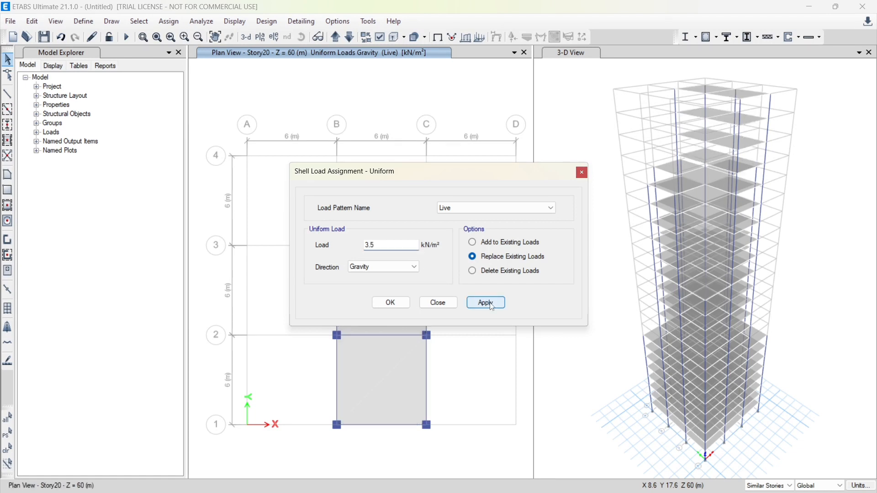
left_click(392, 302)
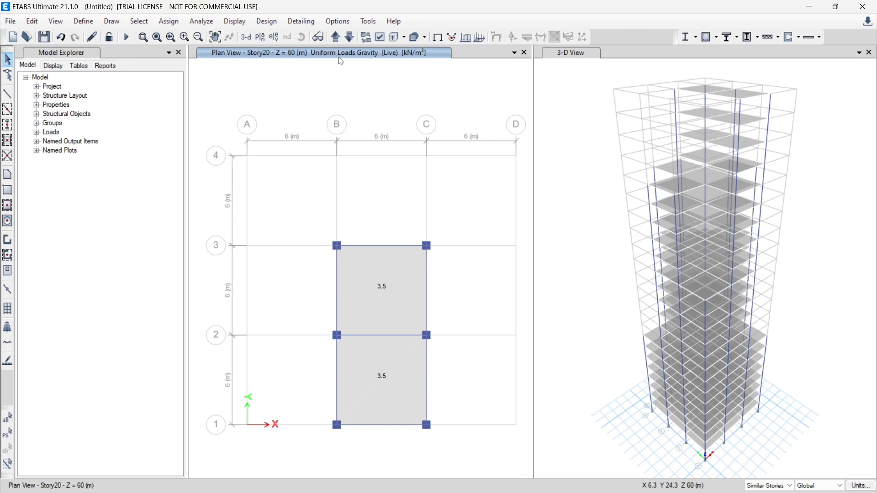
Step the plan view up through the stories above Story20 to check their Live slab loads
left_click(337, 38)
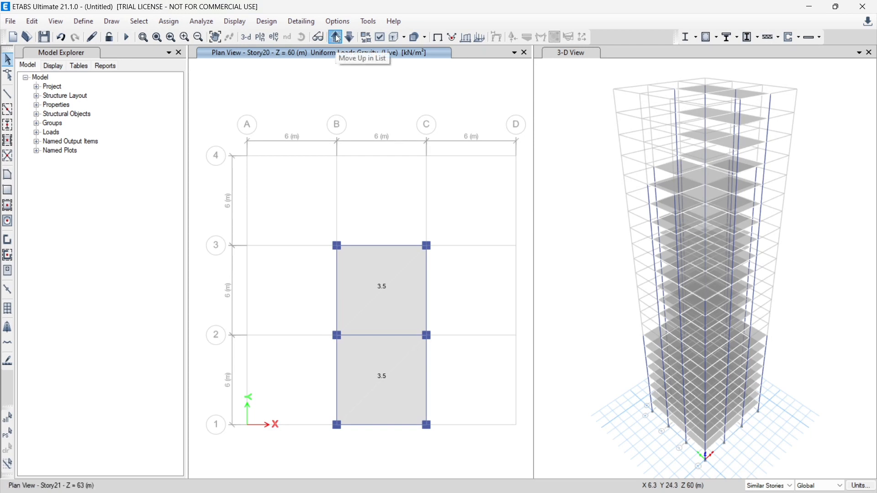
left_click(337, 38)
left_click(337, 38)
left_click(337, 38)
left_click(337, 37)
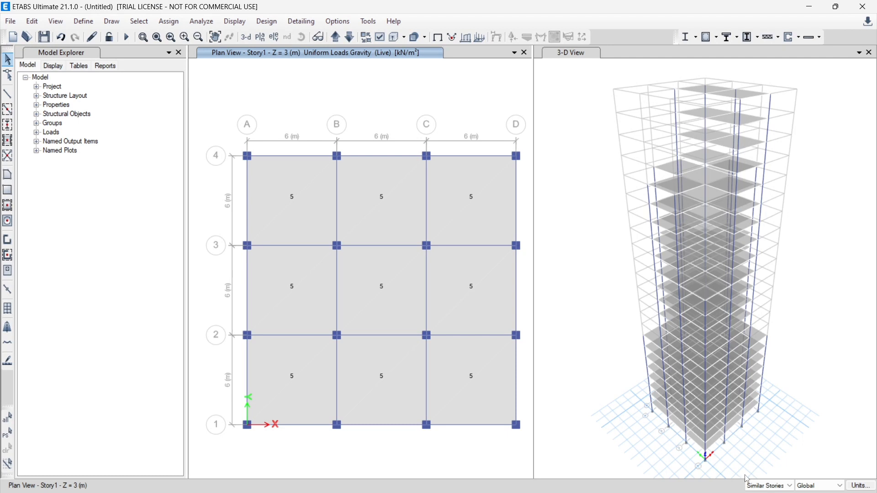
Select all perimeter beams on Story1 and its similar stories and assign a uniform Dead gravity load of 0.2 kN/m, replacing existing loads
mouse_move(757, 492)
left_click(305, 156)
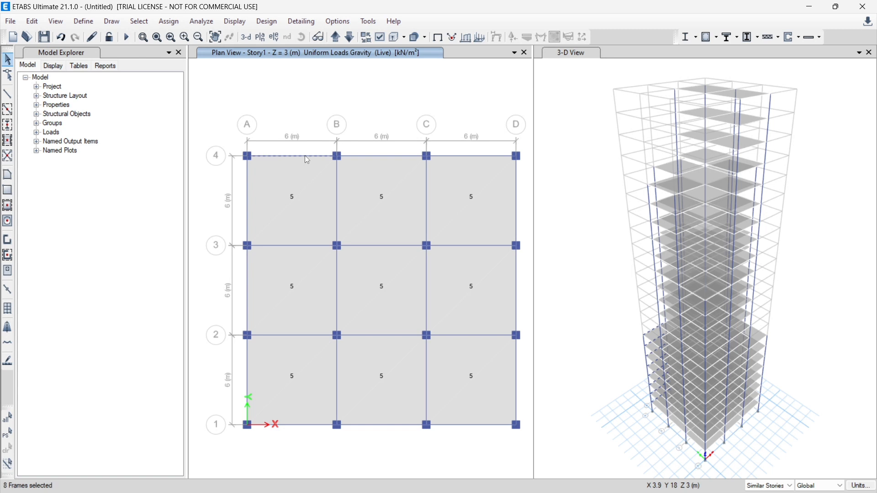
left_click(355, 156)
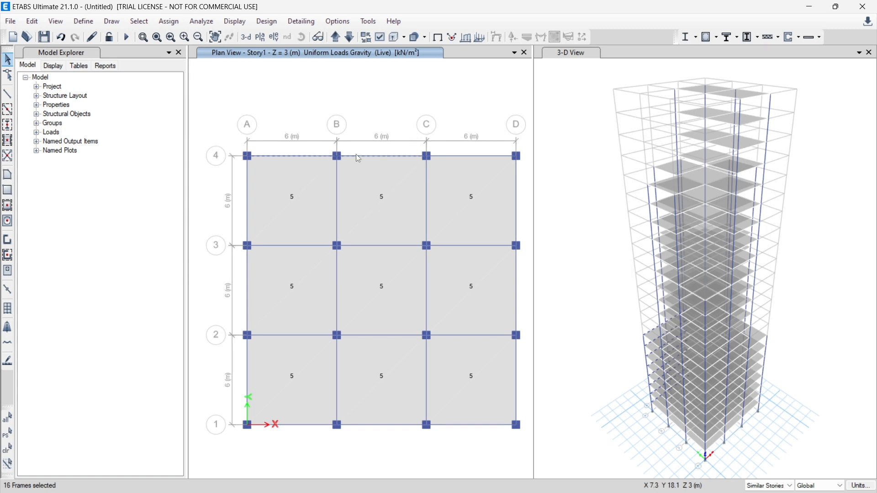
left_click(460, 156)
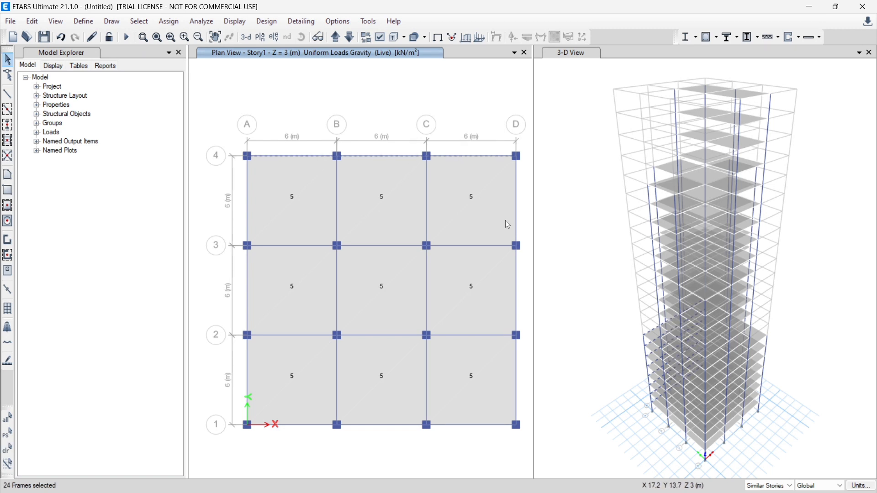
left_click(516, 218)
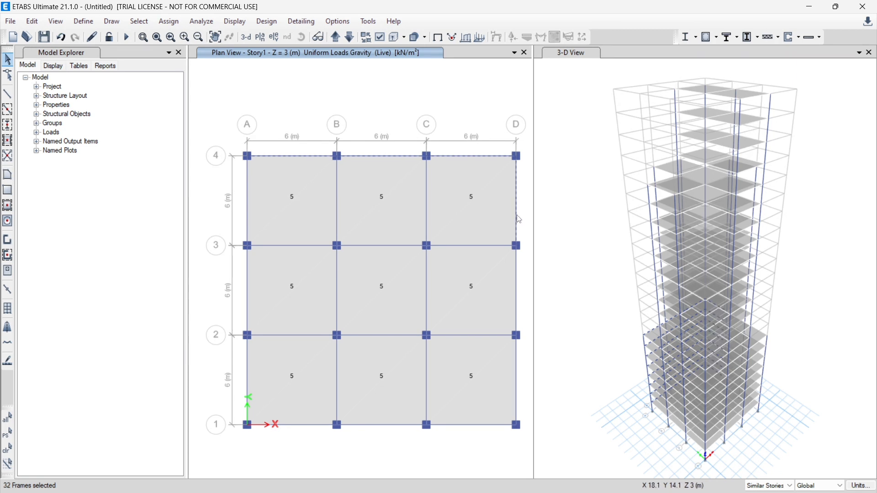
left_click(519, 281)
left_click(519, 371)
left_click(450, 430)
left_click(391, 426)
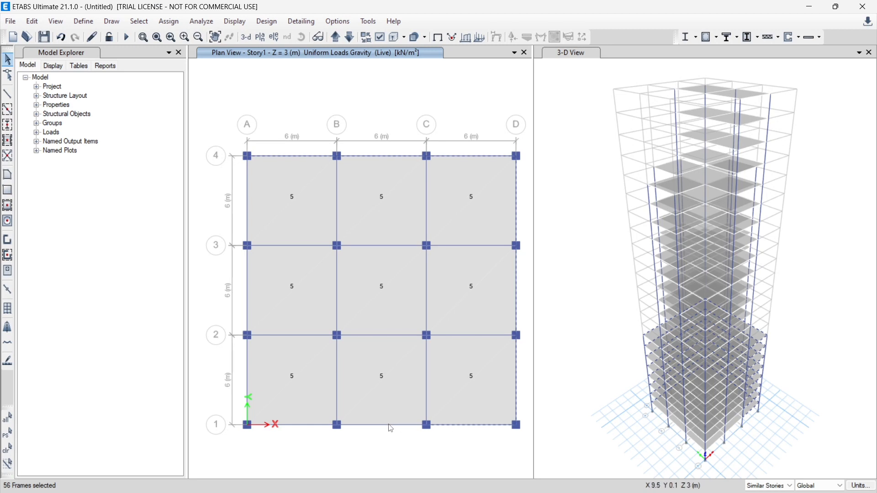
left_click(309, 427)
left_click(248, 381)
left_click(249, 311)
left_click(247, 227)
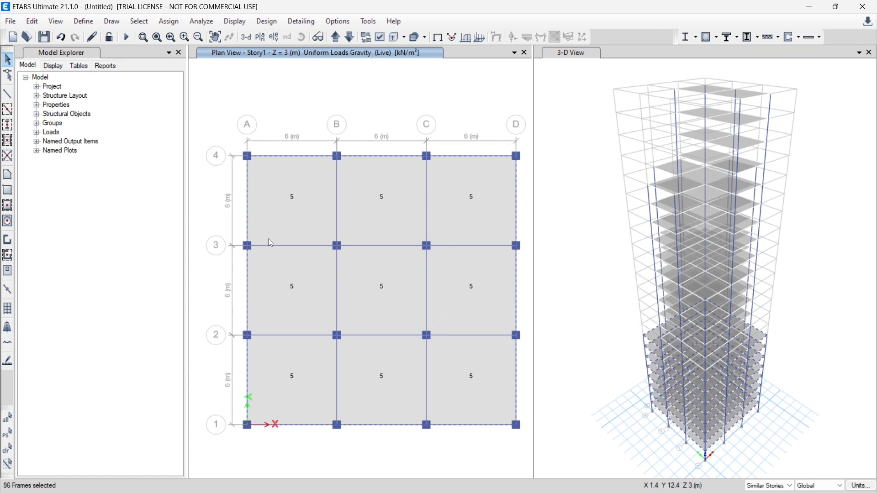
left_click(172, 21)
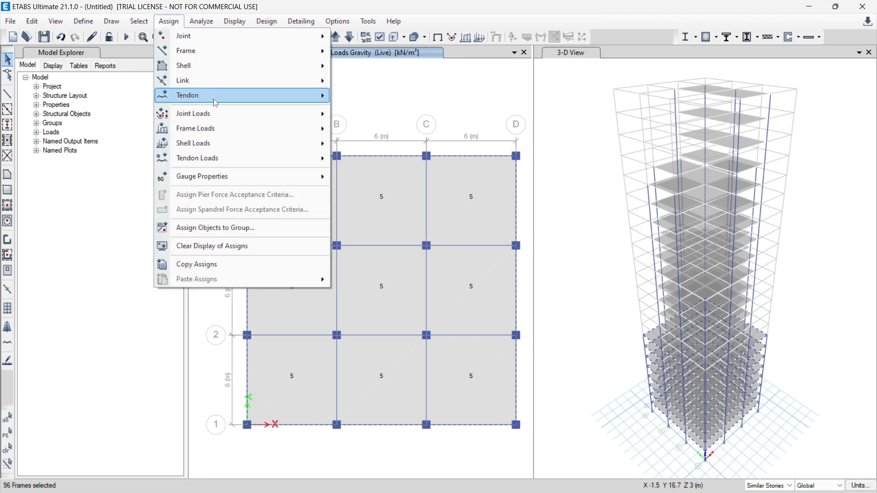
mouse_move(247, 132)
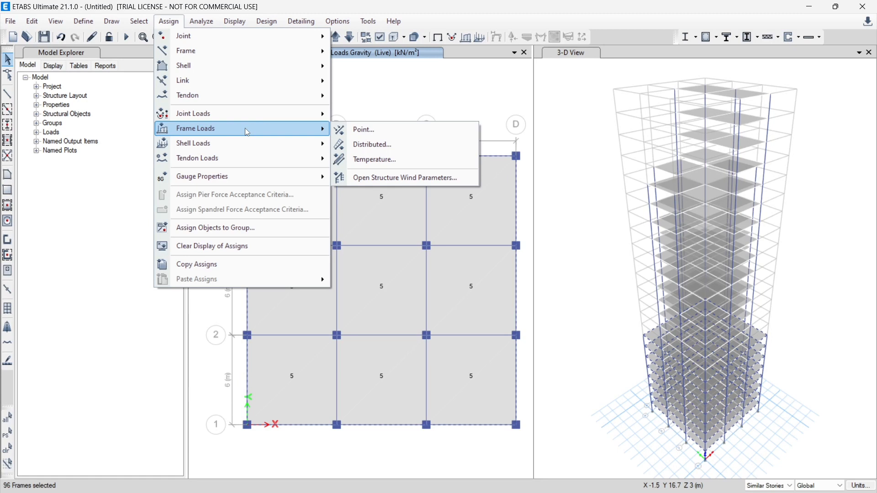
left_click(383, 147)
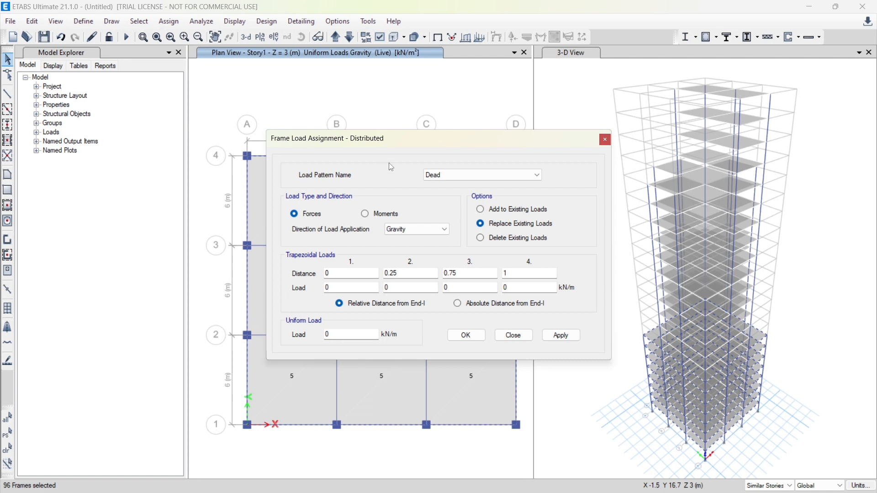
double_click(345, 334)
type("0.2")
left_click(568, 336)
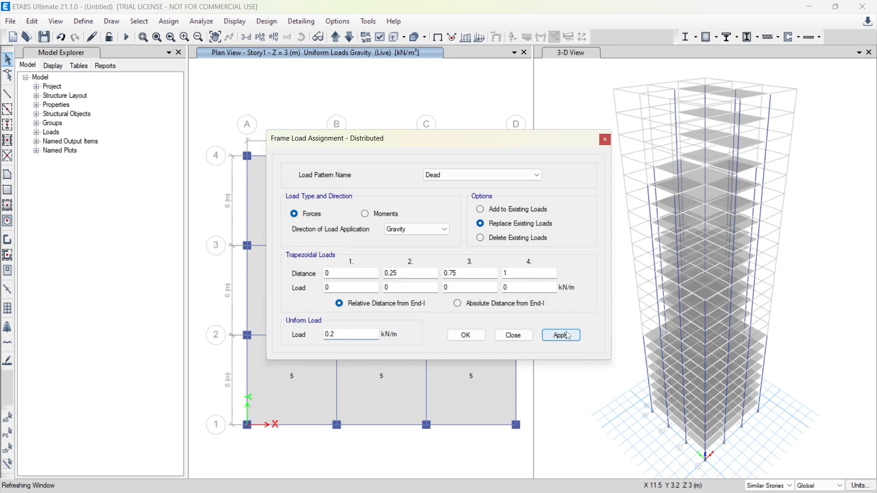
left_click(467, 337)
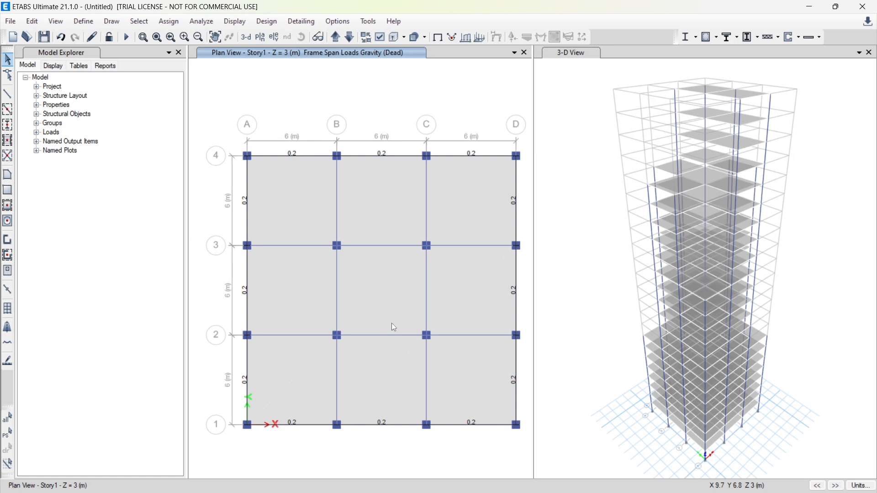
Bring the plan view to Story9, in the group whose floor lacks two opposite corner bays
left_click(336, 37)
left_click(336, 38)
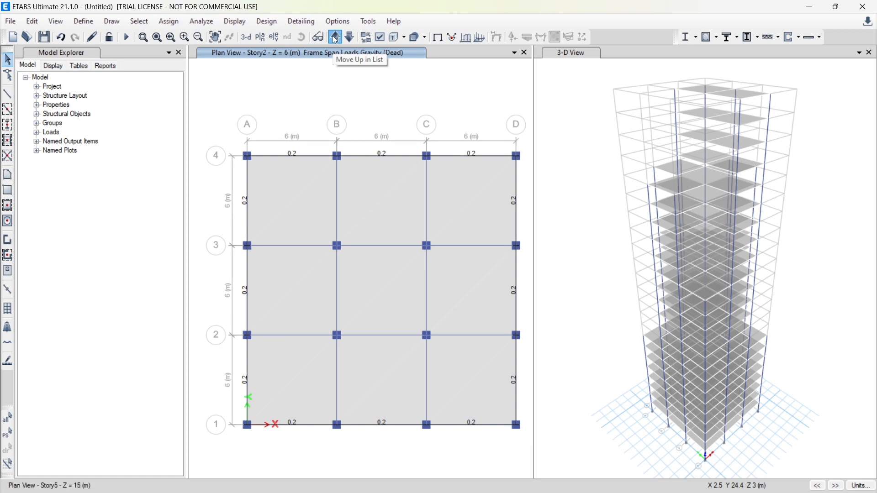
left_click(335, 39)
left_click(335, 39)
left_click(336, 40)
left_click(336, 39)
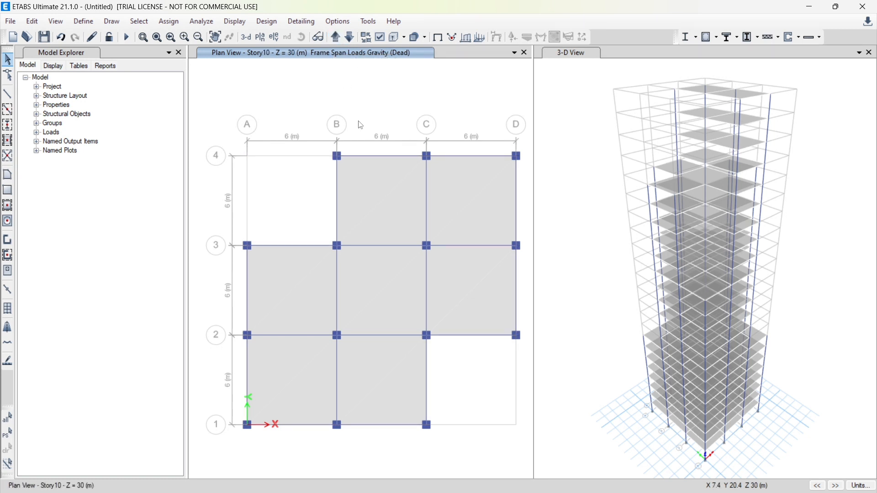
left_click(354, 39)
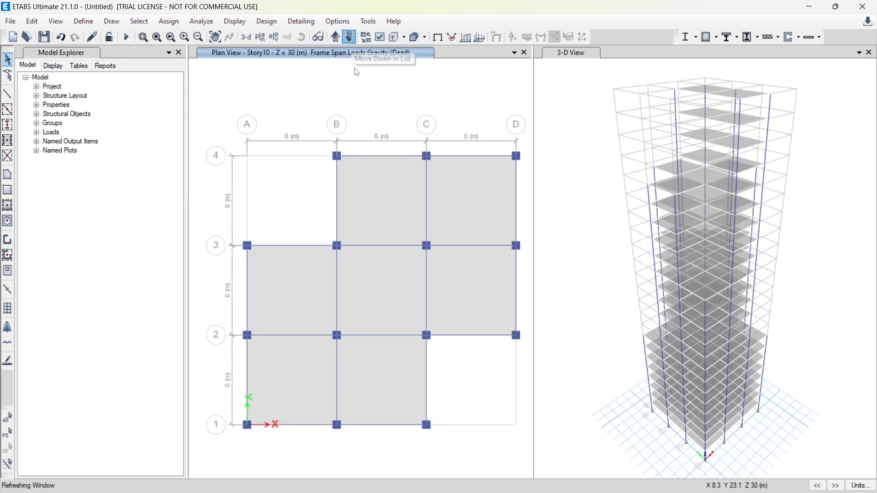
Select the perimeter beams on Story9 and its similar stories and assign a uniform Dead gravity load of 0.2 kN/m, replacing existing loads
left_click(394, 157)
left_click(448, 156)
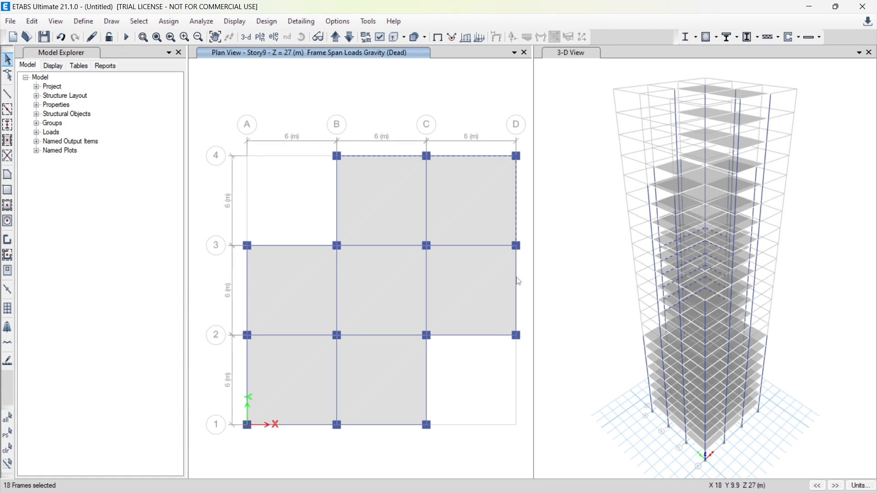
left_click(461, 336)
left_click(428, 374)
left_click(386, 425)
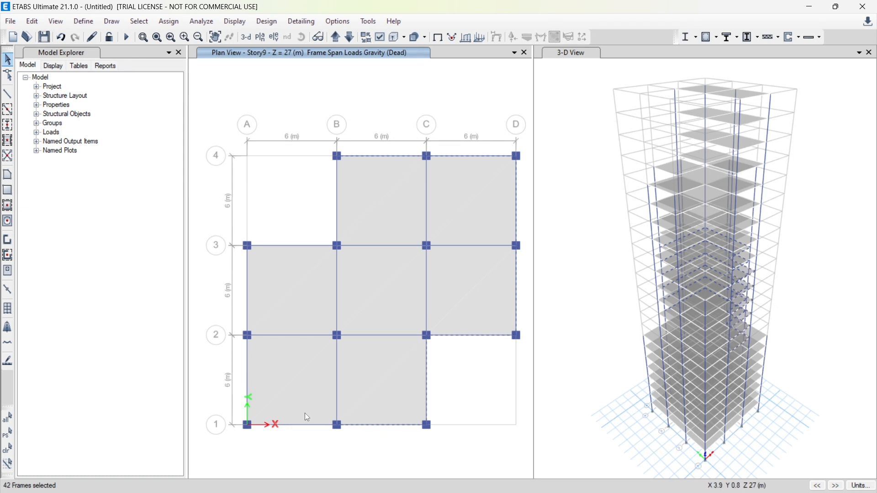
left_click(297, 425)
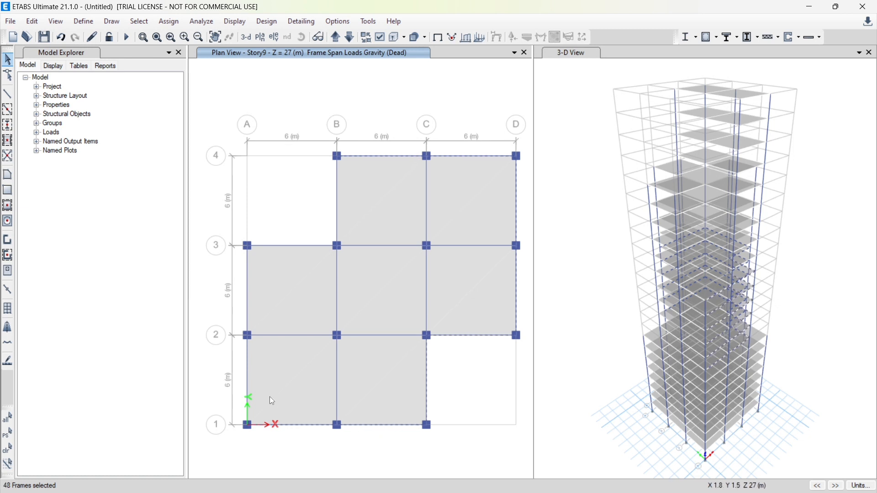
left_click(248, 372)
left_click(247, 304)
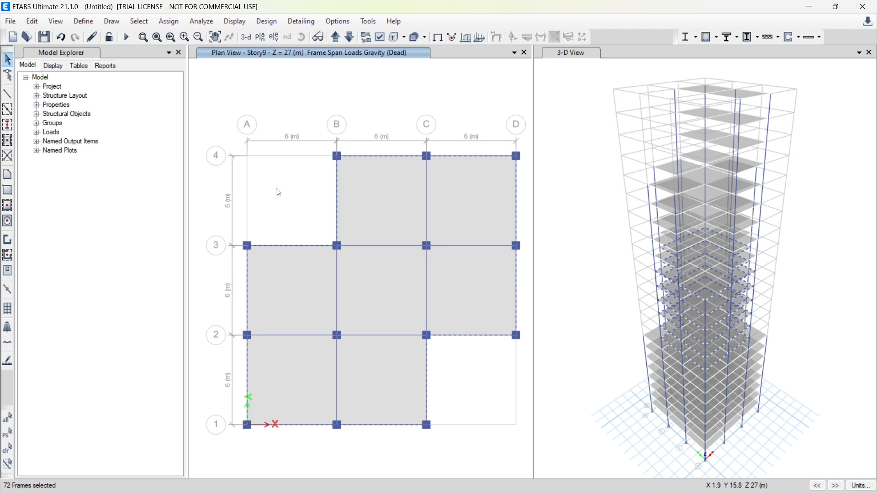
left_click(178, 22)
mouse_move(228, 128)
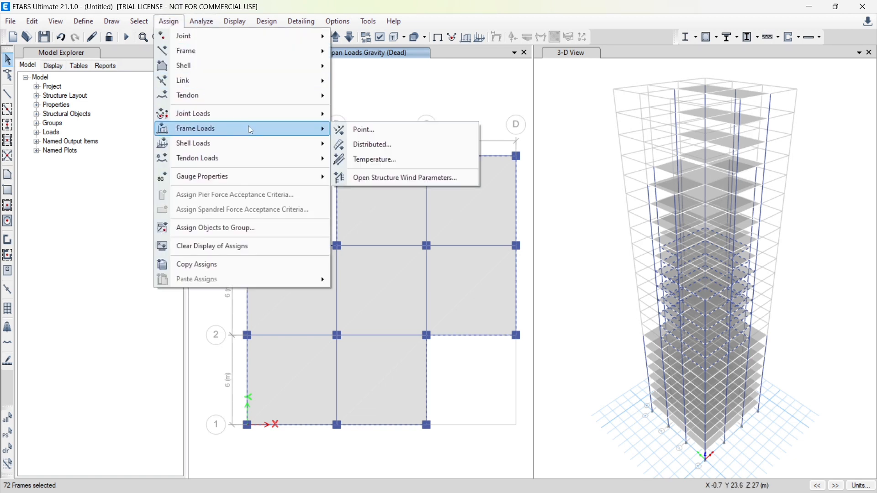
left_click(389, 145)
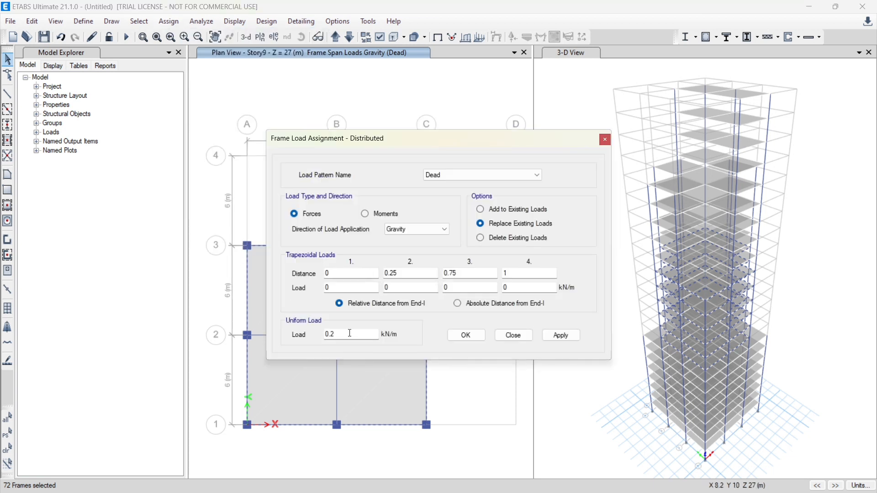
left_click(554, 338)
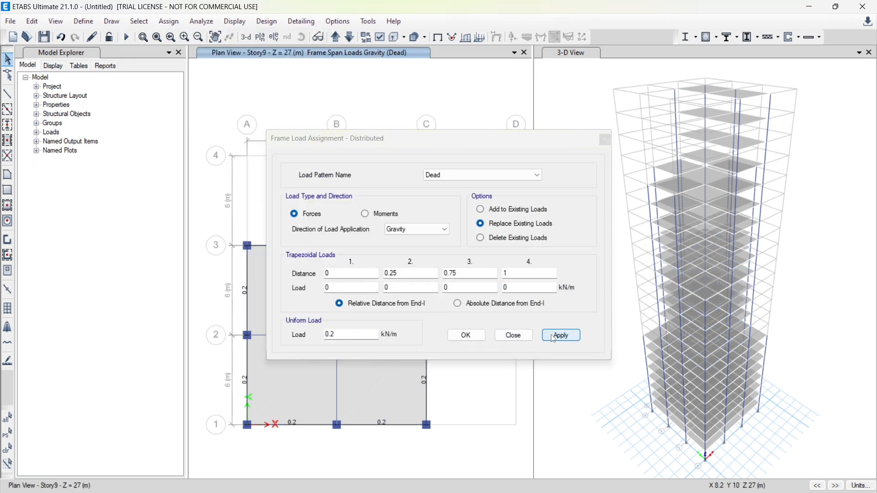
left_click(473, 335)
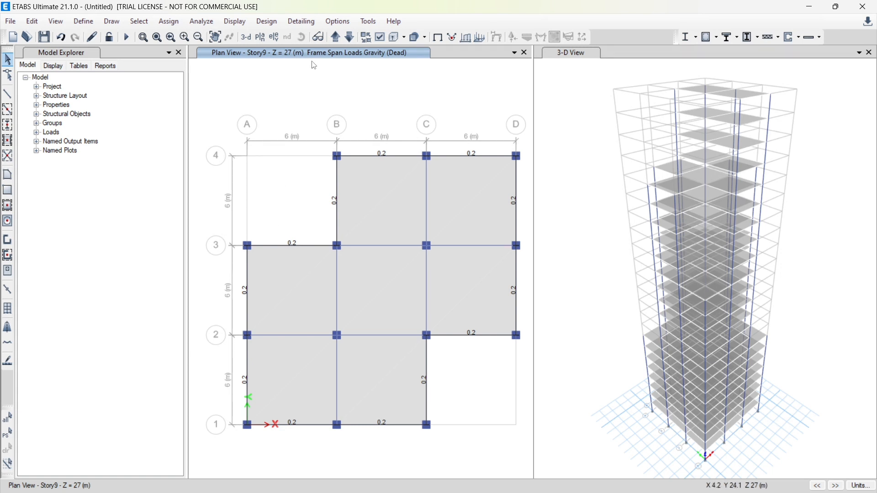
Bring the plan view up from Story9 to Story15, in the group with the cross-shaped floor
left_click(337, 37)
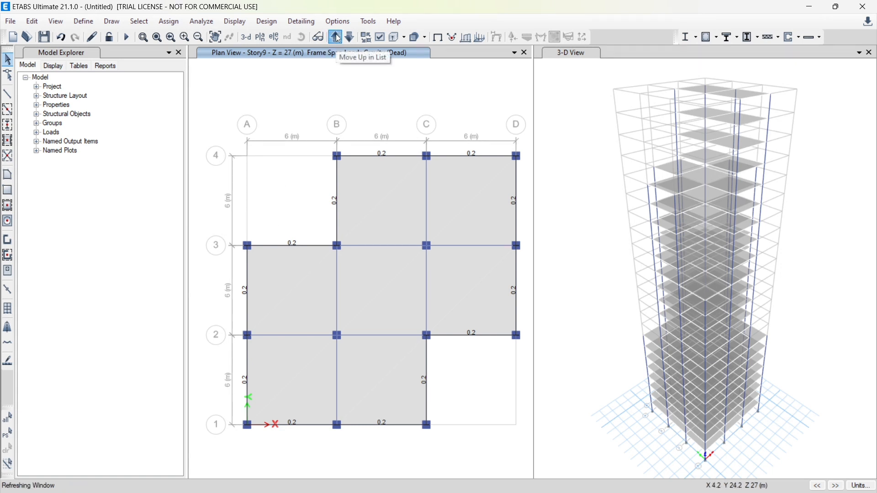
left_click(338, 37)
left_click(338, 38)
left_click(337, 38)
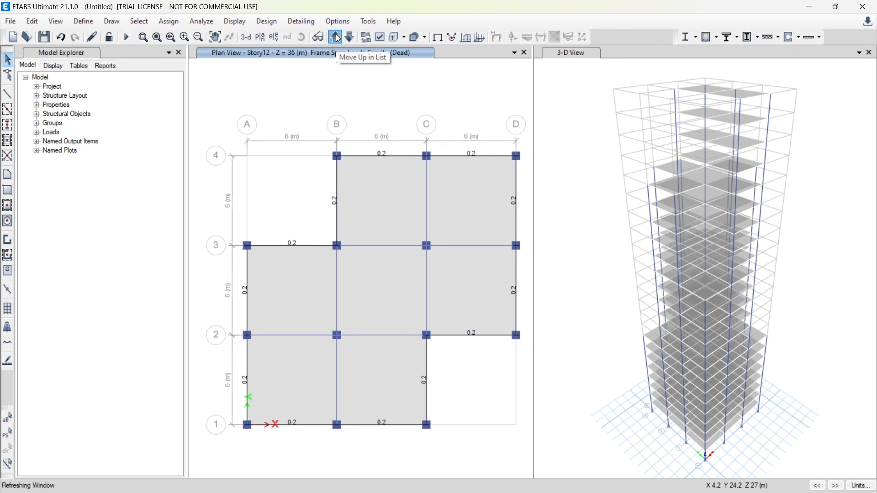
left_click(338, 38)
left_click(337, 38)
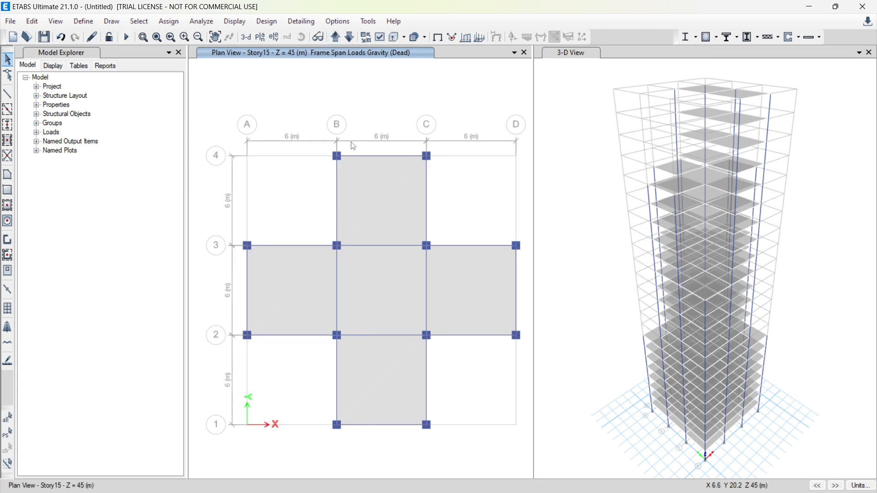
Select the outer beams of the cross-shaped floor on Story15 and its similar stories and assign a uniform Dead gravity load of 0.2 kN/m
left_click(362, 157)
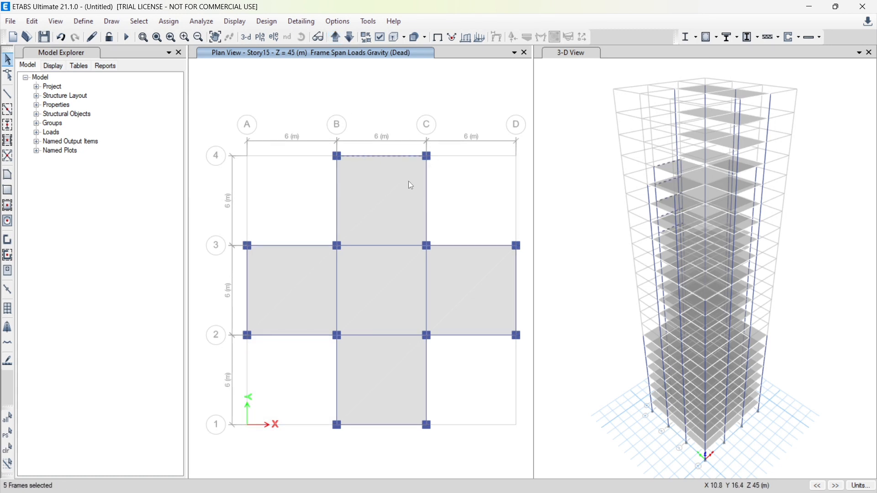
left_click(428, 200)
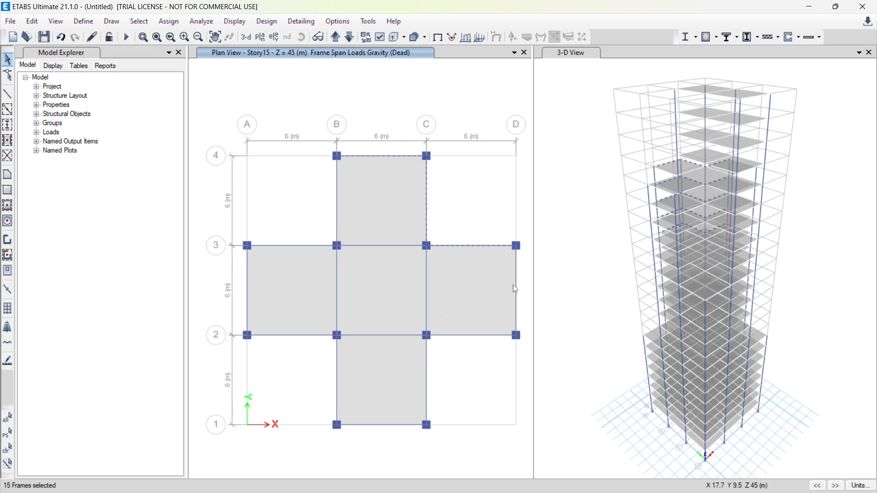
left_click(478, 336)
left_click(384, 426)
left_click(337, 377)
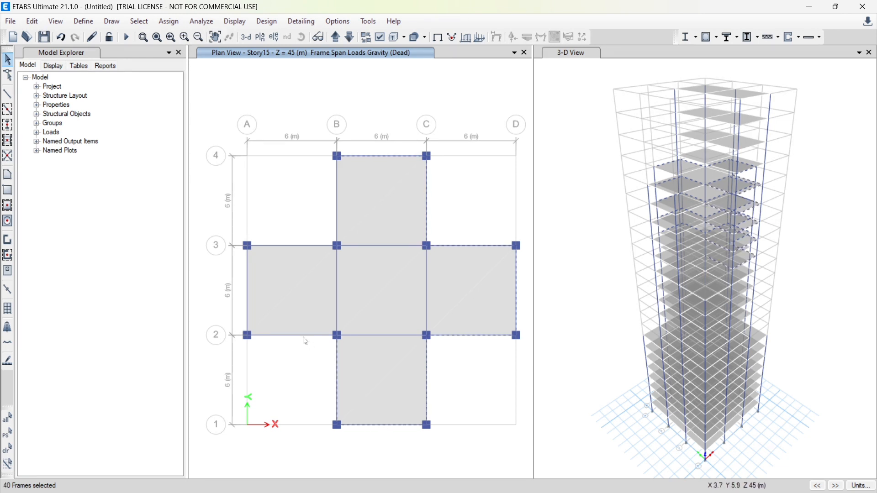
left_click(248, 293)
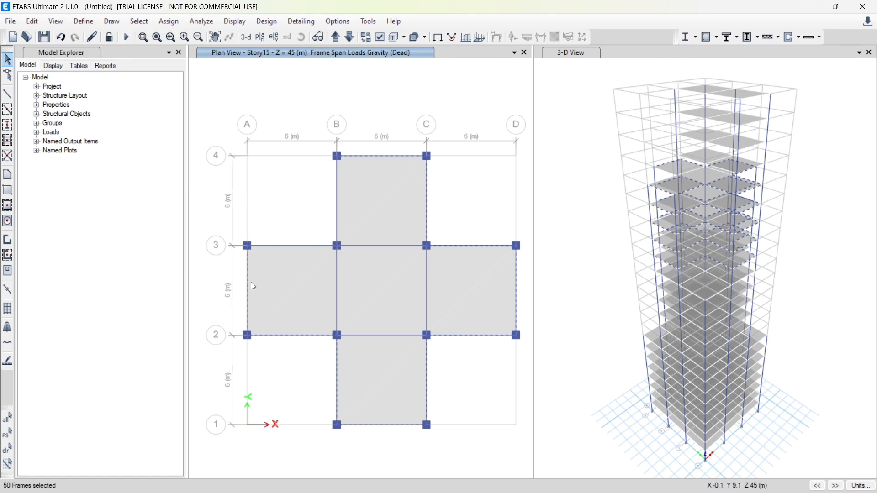
left_click(337, 219)
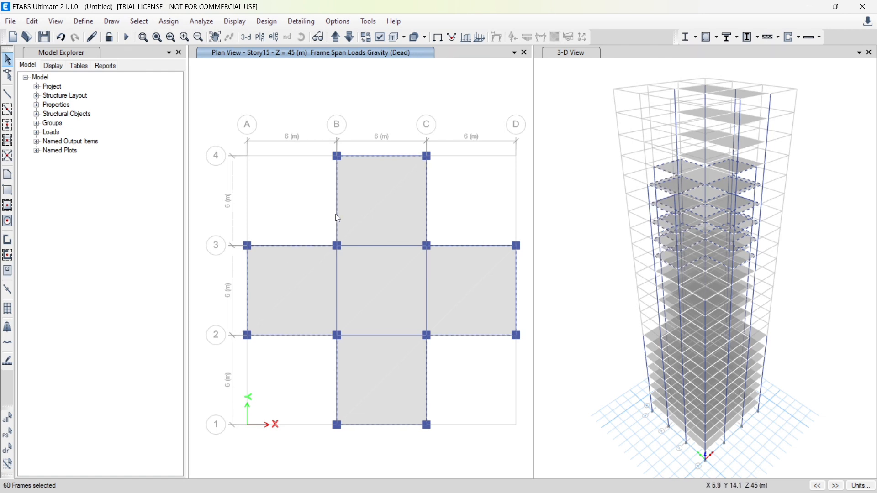
left_click(168, 22)
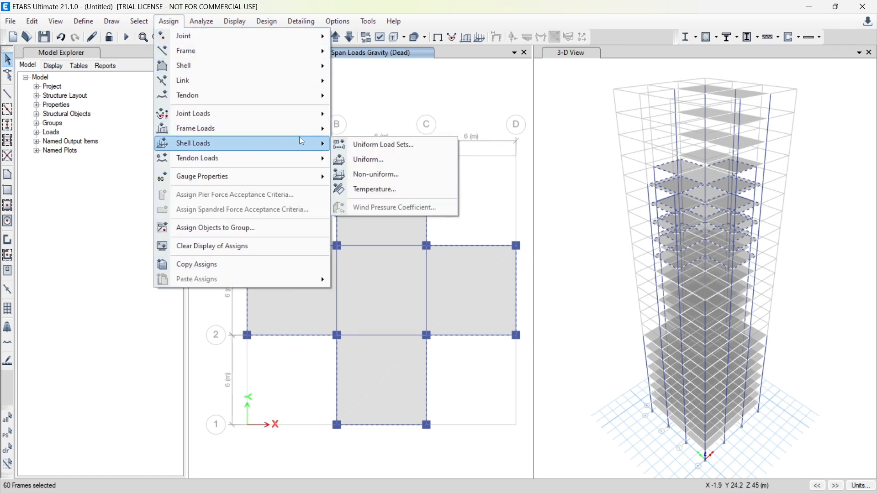
mouse_move(321, 132)
left_click(390, 147)
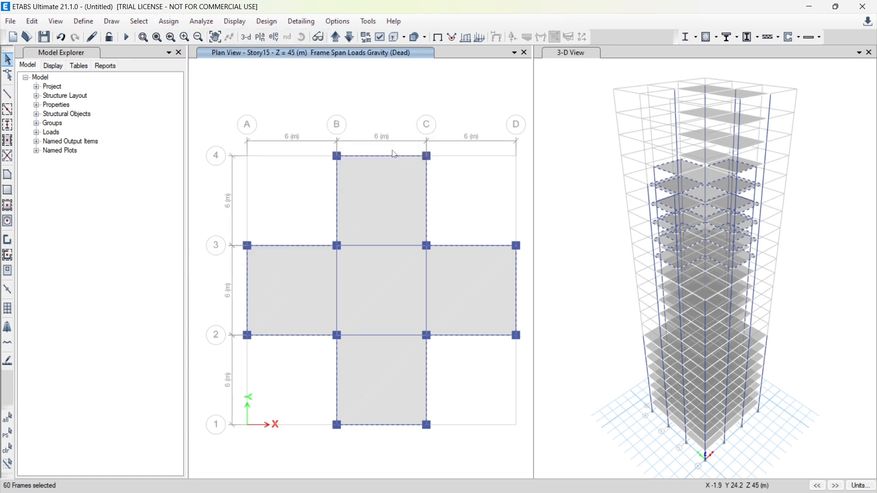
left_click(561, 336)
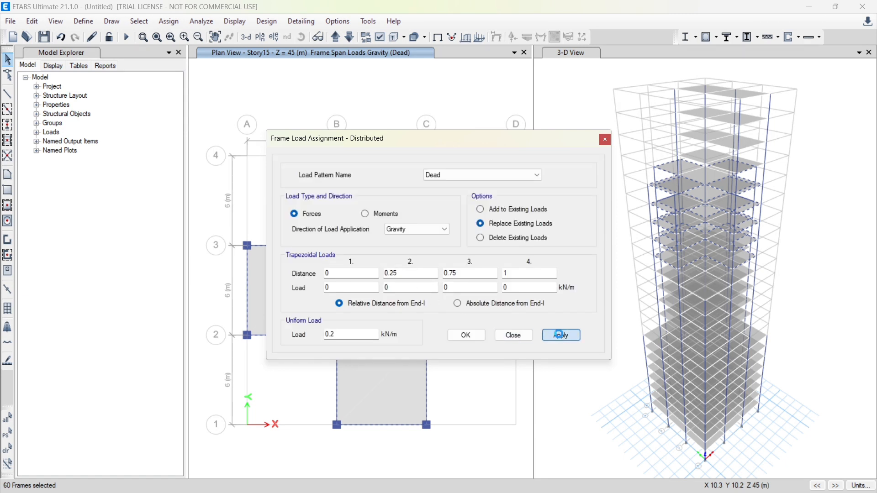
left_click(474, 341)
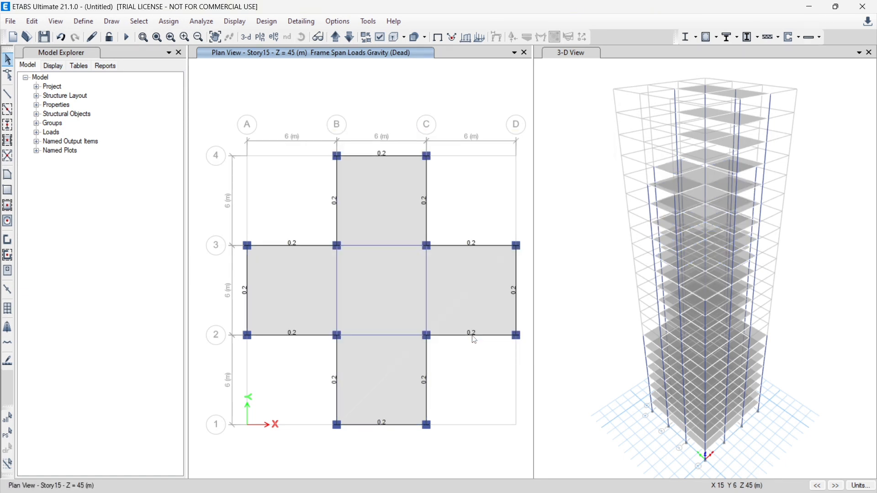
Bring the plan view up from Story15 to Story20, in the group with the two-bay rectangular floor
left_click(336, 37)
left_click(341, 36)
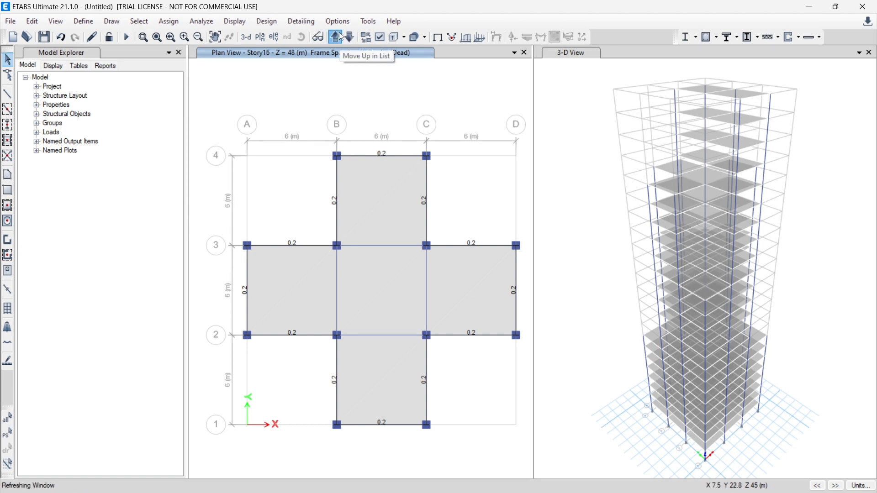
left_click(341, 37)
left_click(342, 36)
left_click(342, 36)
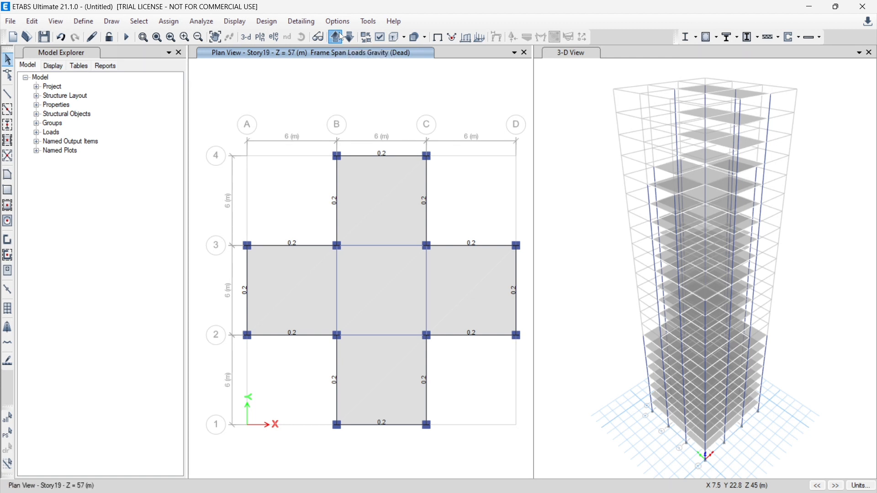
Select the perimeter beams on Story20 and its similar stories and assign a uniform Dead gravity load of 0.2 kN/m, replacing existing loads
left_click(385, 247)
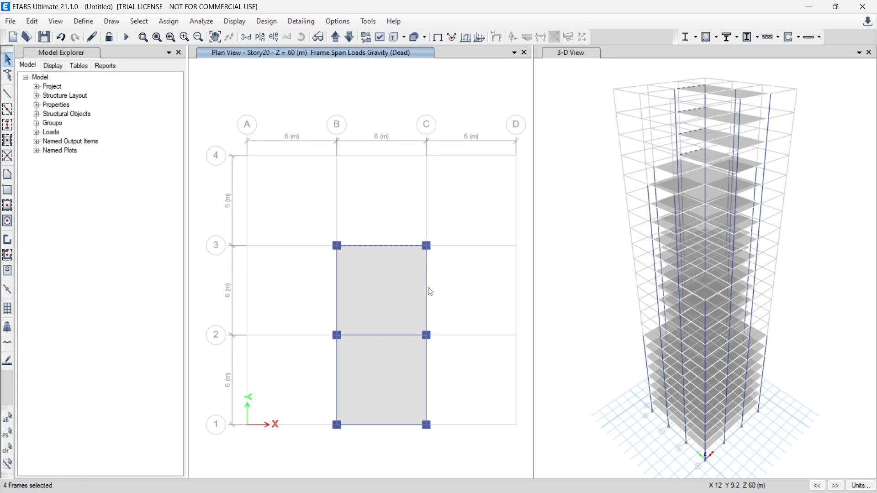
left_click(428, 296)
left_click(428, 371)
left_click(339, 381)
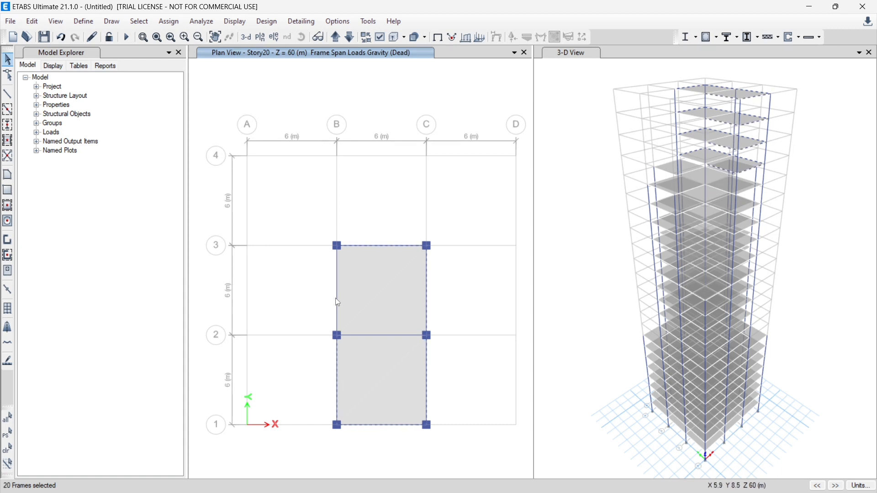
left_click(165, 22)
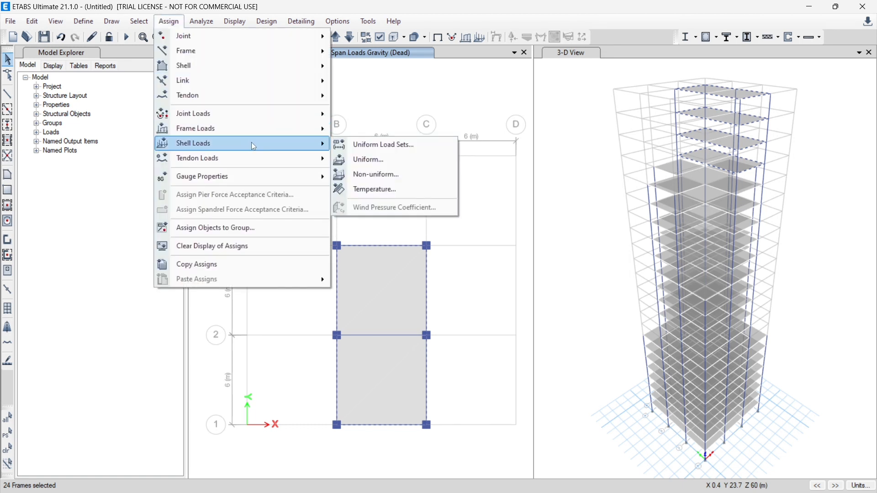
mouse_move(304, 137)
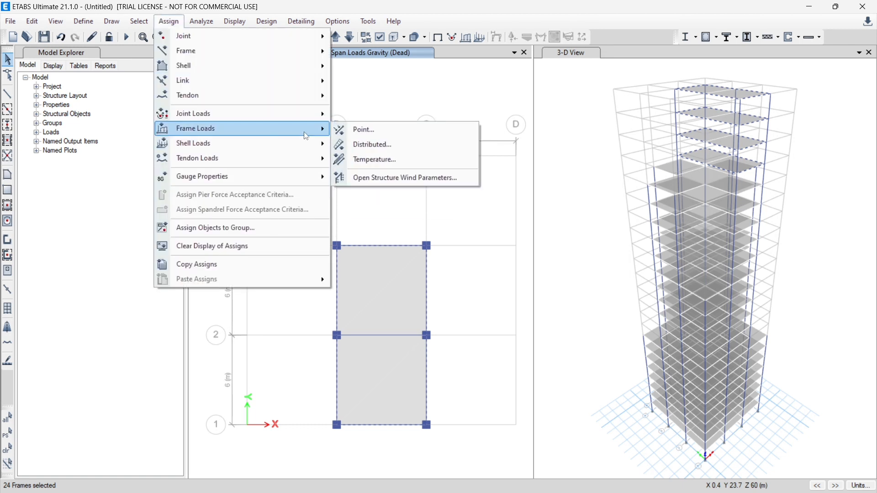
left_click(396, 144)
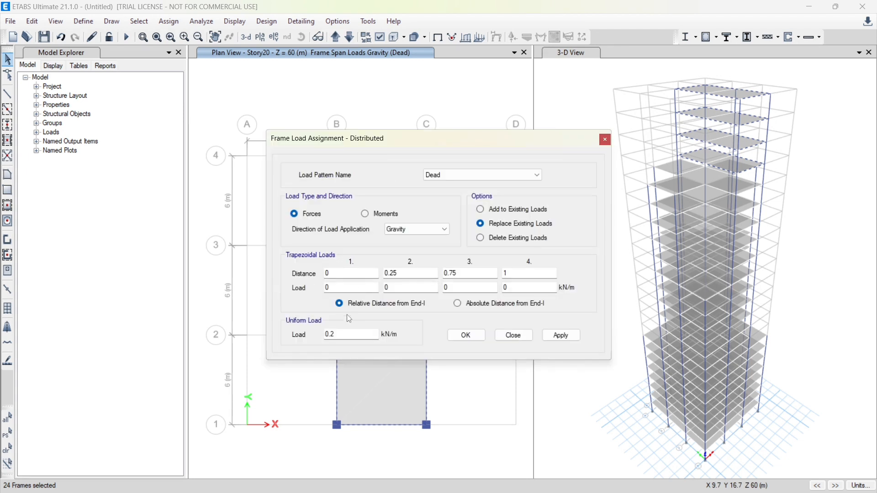
left_click(575, 338)
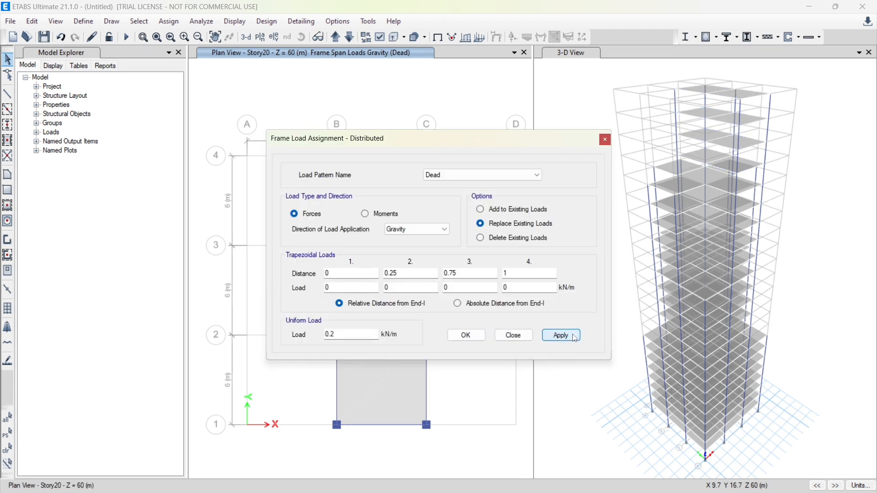
left_click(467, 336)
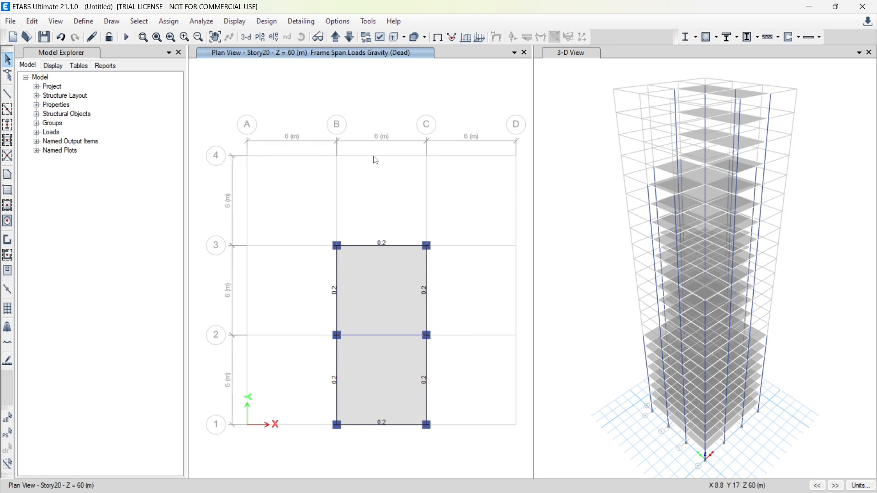
Bring the plan view up from Story20 to the roof level, Story23
left_click(341, 38)
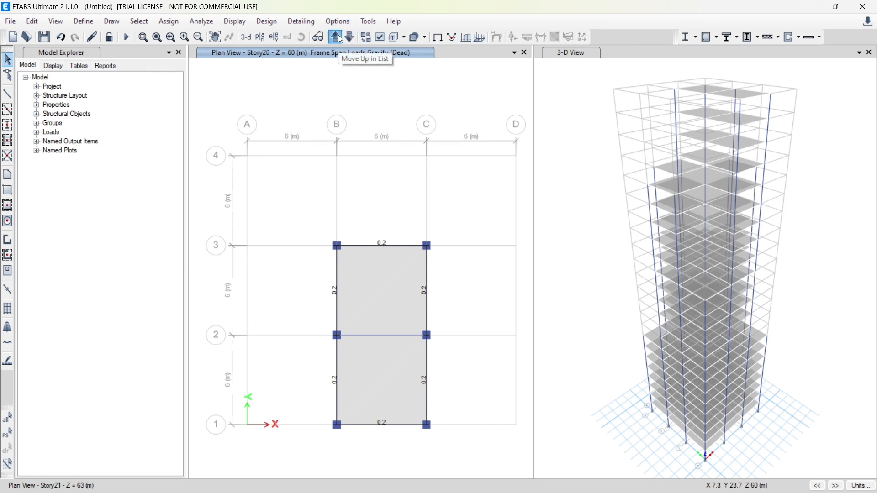
left_click(341, 38)
left_click(341, 39)
left_click(340, 39)
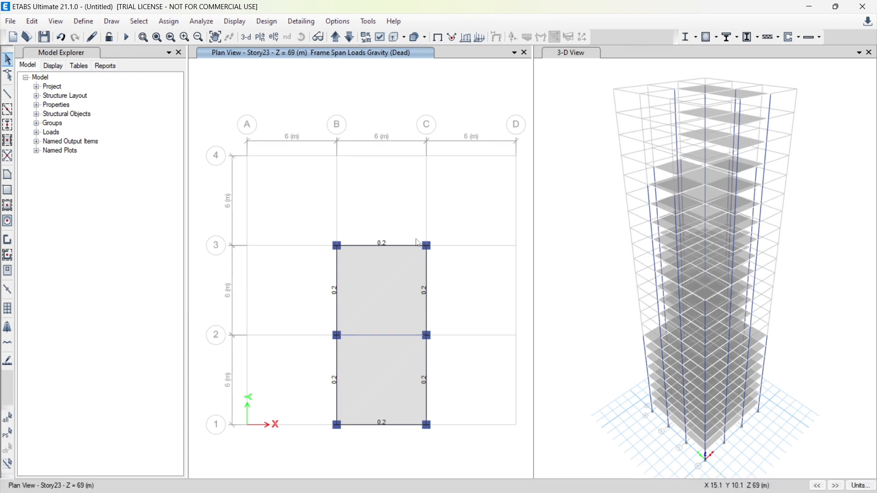
Return the plan to the undeformed shape display and limit the selection scope to One Story
left_click(239, 22)
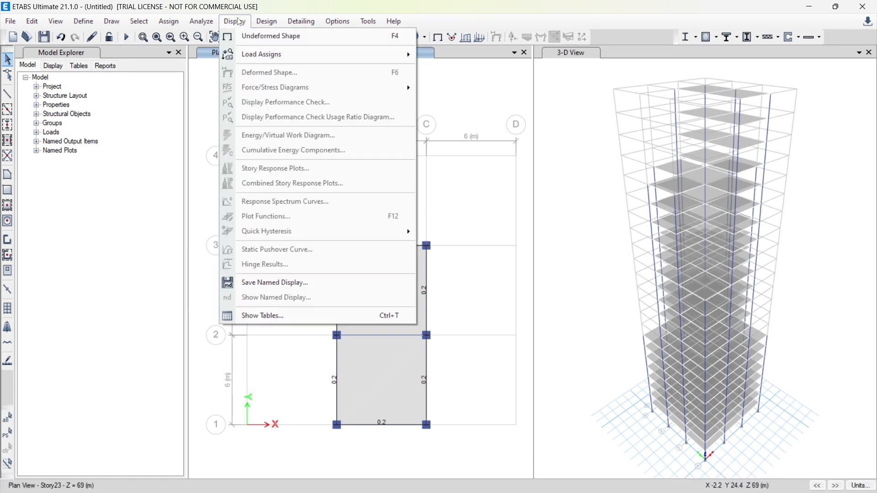
left_click(272, 35)
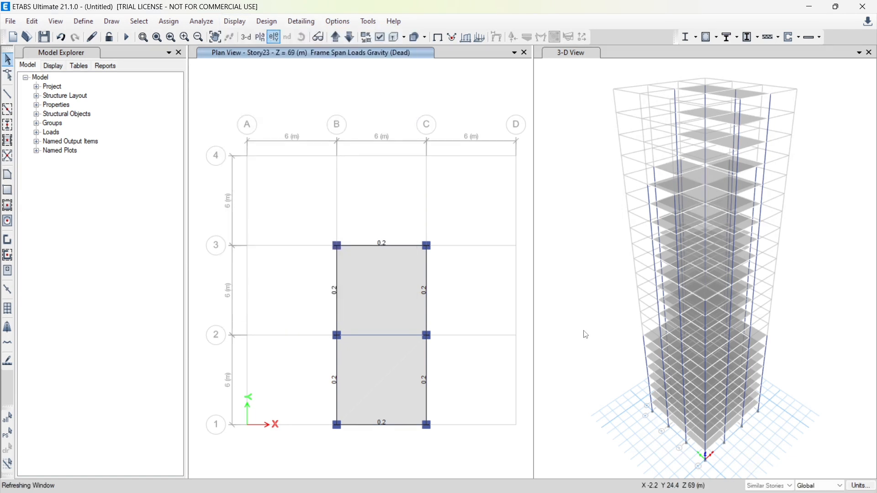
left_click(783, 486)
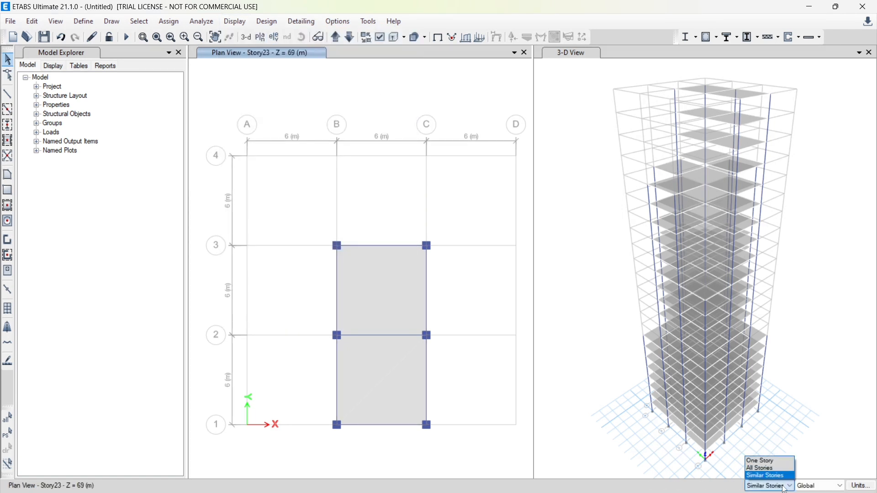
left_click(765, 460)
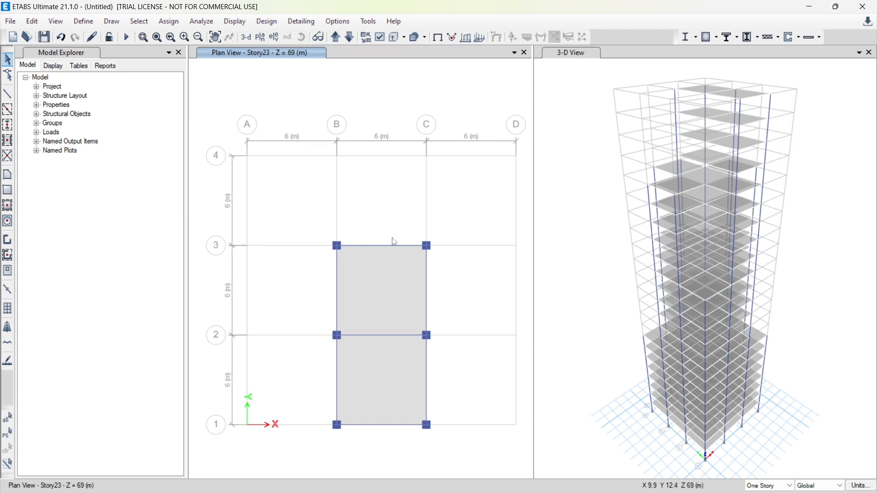
Select the six perimeter beams on Story23 only and delete their existing distributed Dead loads
left_click(382, 245)
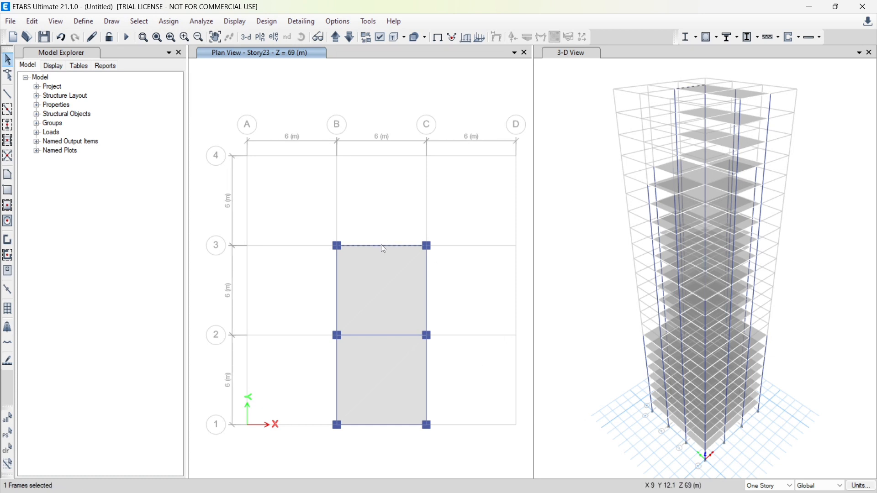
left_click(429, 283)
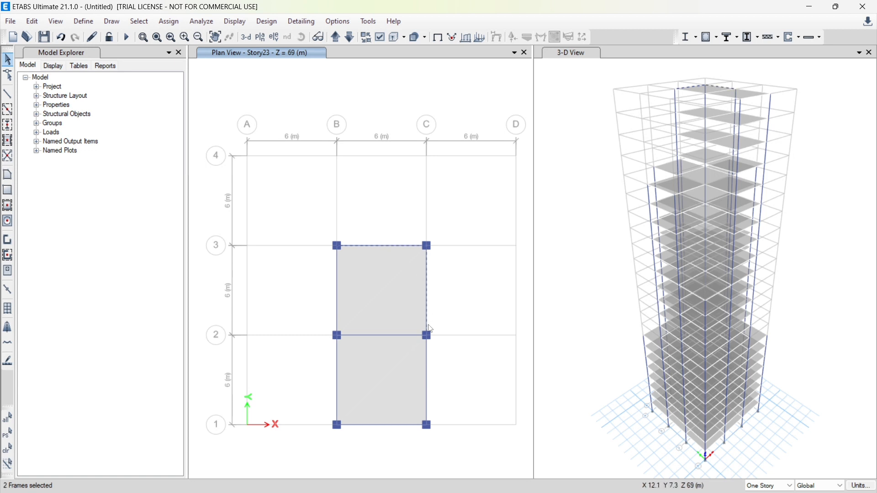
left_click(429, 376)
left_click(336, 367)
left_click(172, 23)
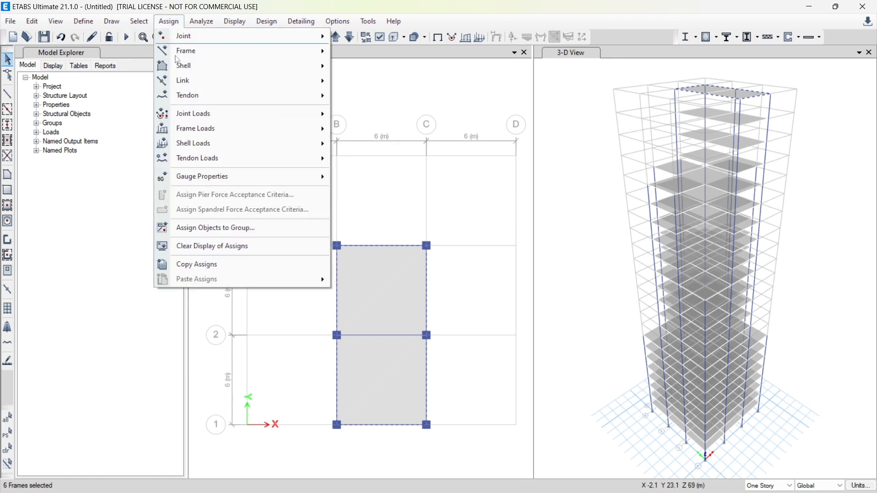
mouse_move(255, 129)
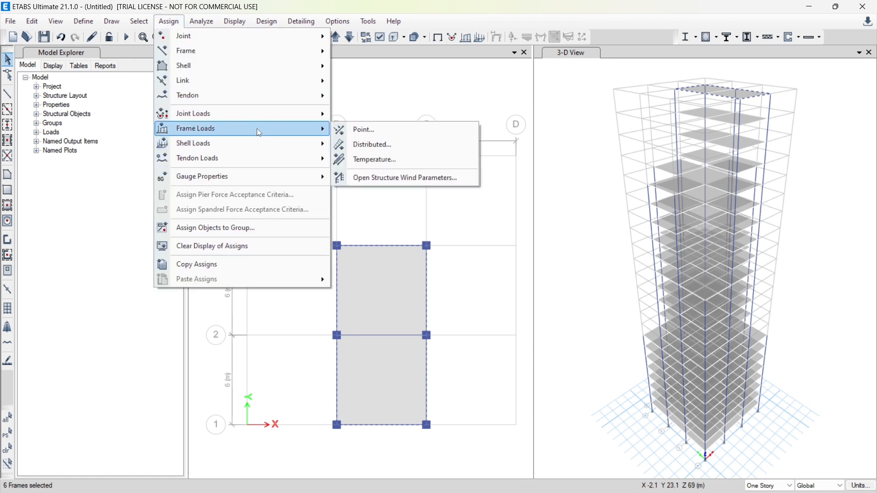
left_click(405, 144)
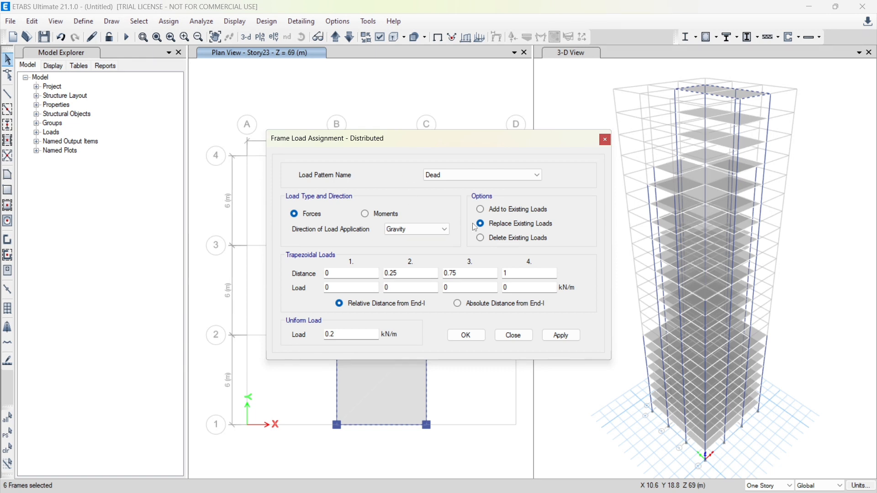
left_click(481, 238)
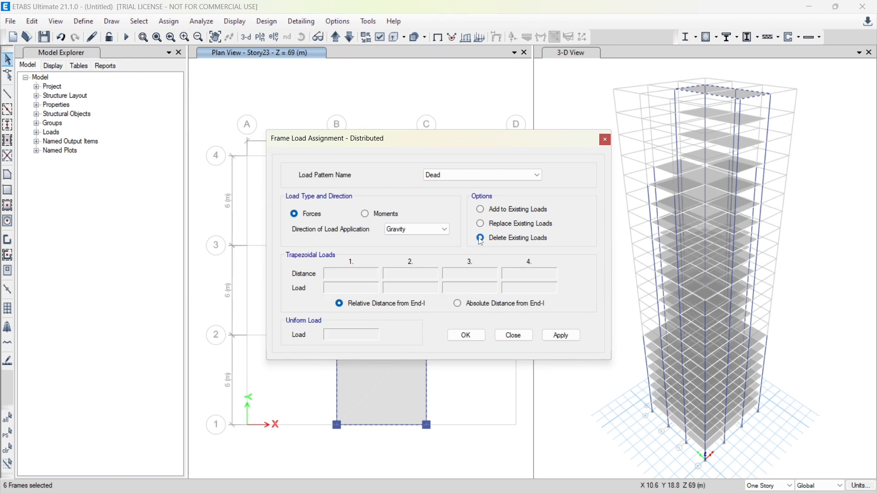
left_click(561, 336)
left_click(466, 335)
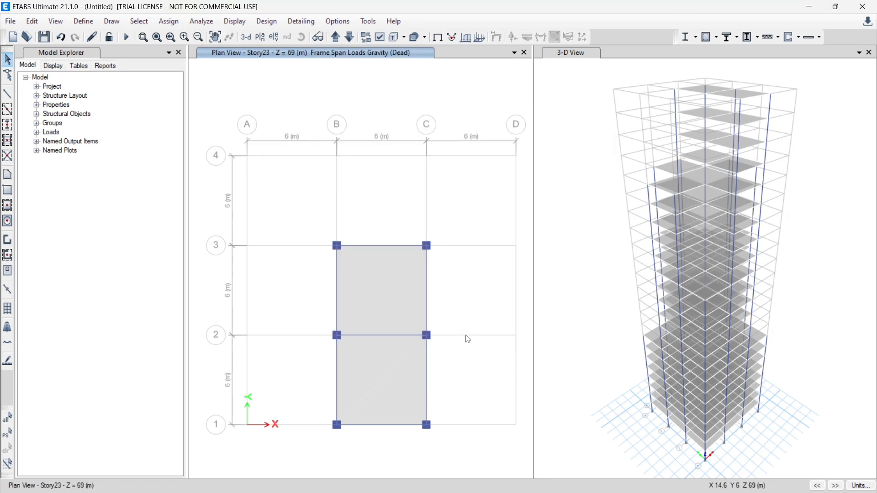
Bring the plan view to the Base level and show the undeformed shape
left_click(335, 38)
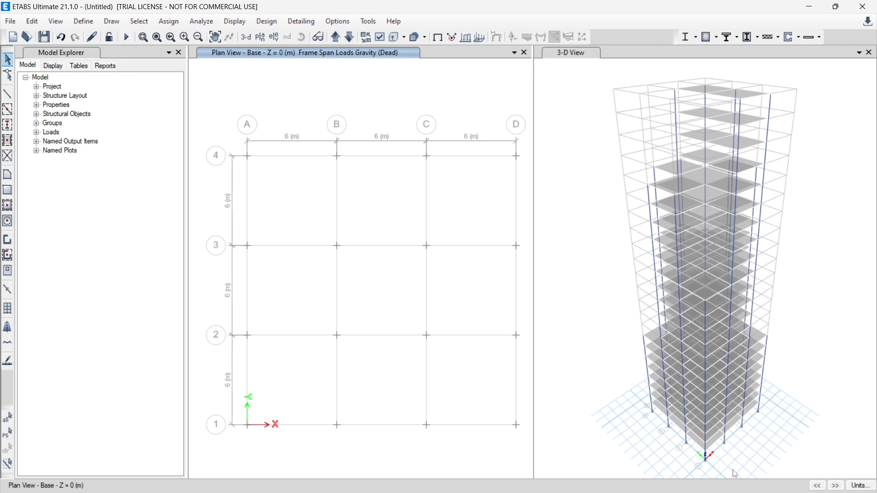
left_click(234, 20)
left_click(273, 38)
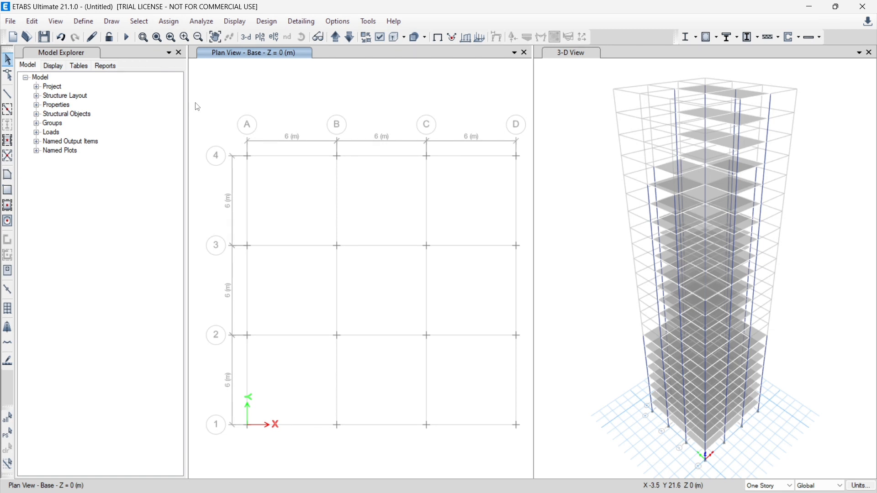
Try to assign fixed joint restraints, with all translations and rotations restrained, at the Base level without selecting any joints
left_click(174, 21)
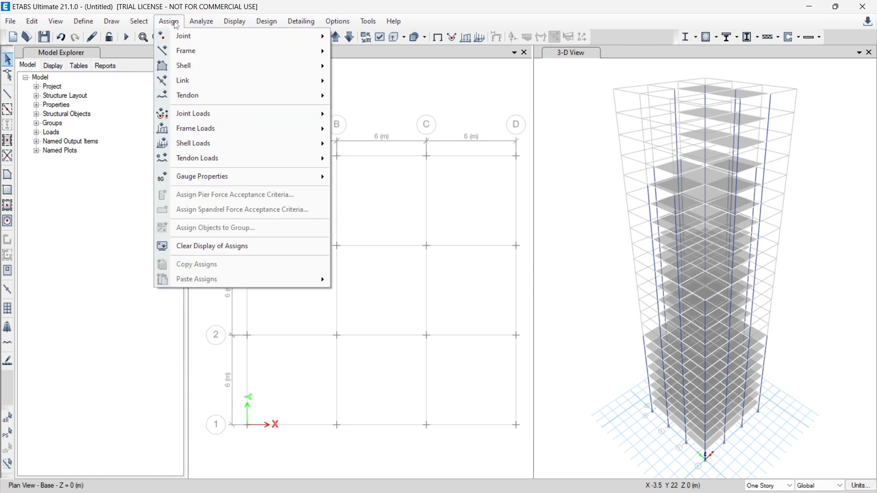
mouse_move(208, 43)
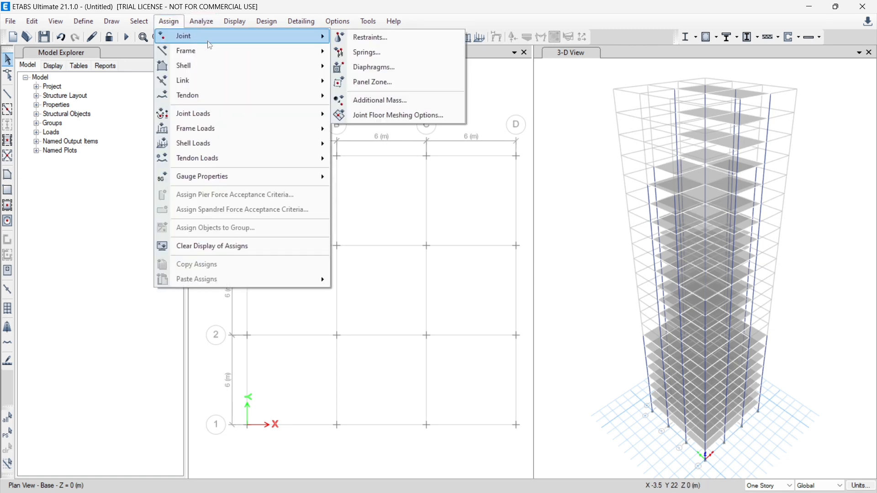
left_click(373, 36)
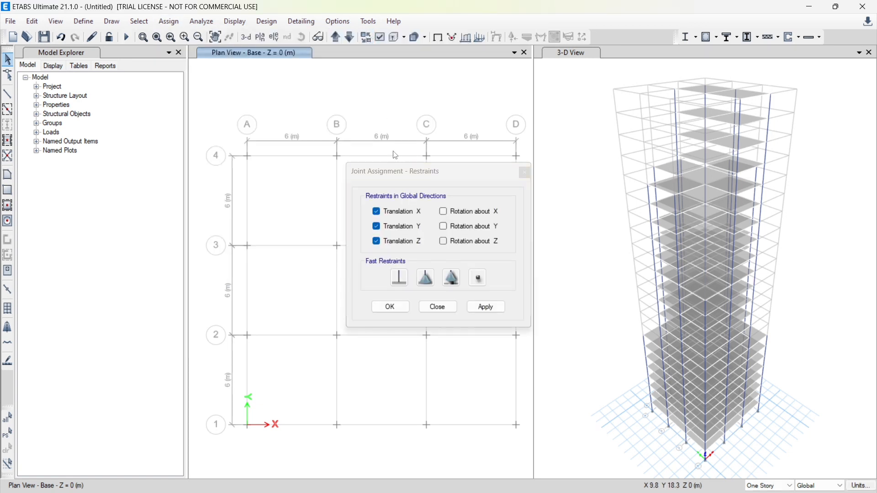
left_click(399, 278)
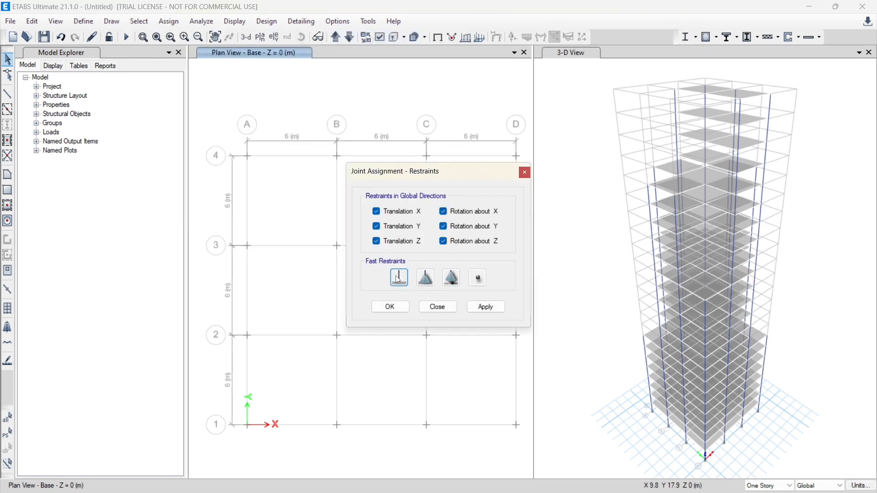
left_click(497, 310)
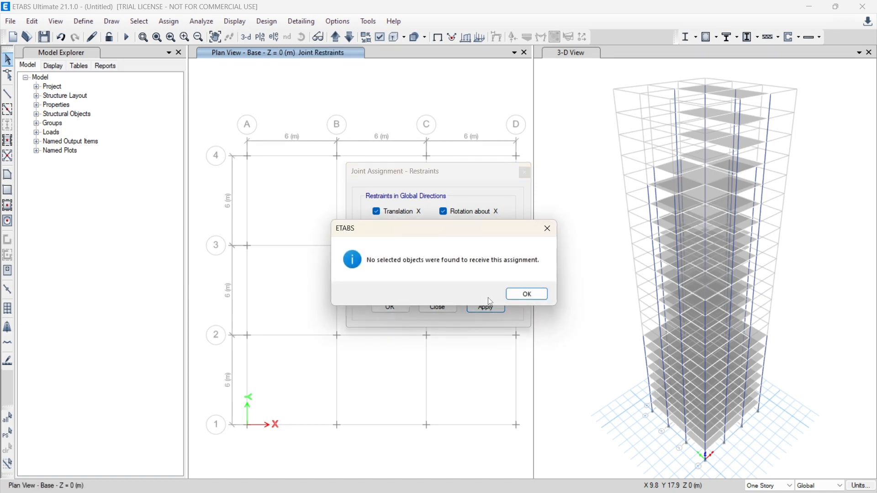
left_click(525, 294)
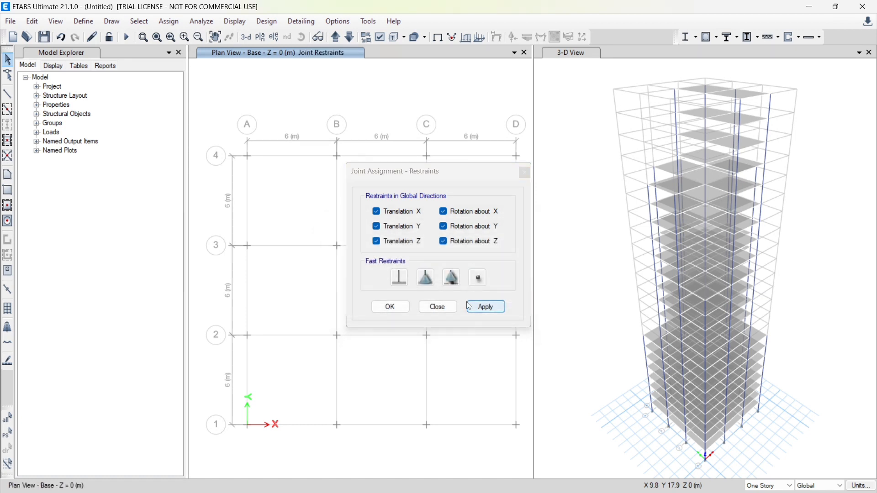
left_click(397, 308)
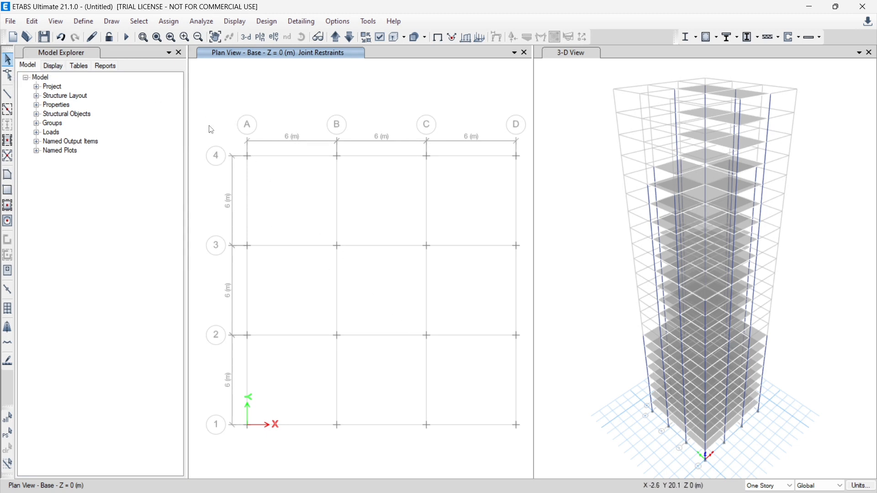
Select all 16 joints at the Base level and assign fixed restraints in all translations and rotations
left_click_drag(209, 124, 533, 453)
left_click(169, 21)
left_click(170, 22)
left_click(178, 27)
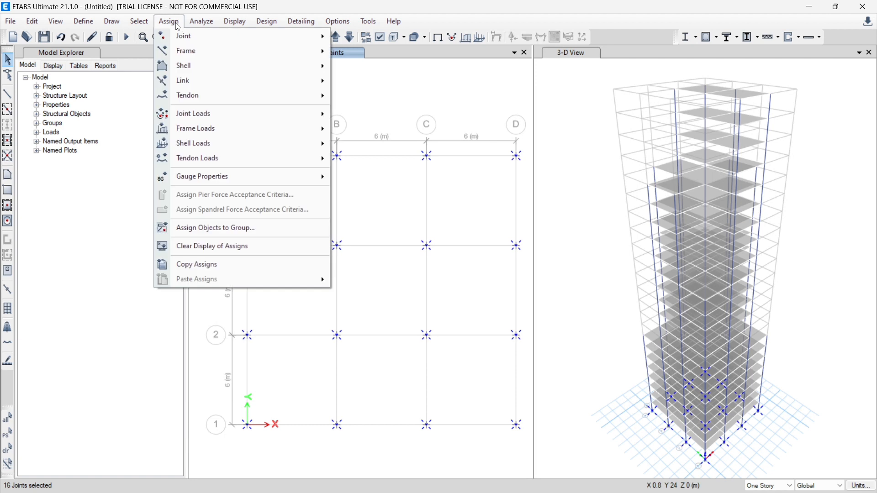
mouse_move(236, 36)
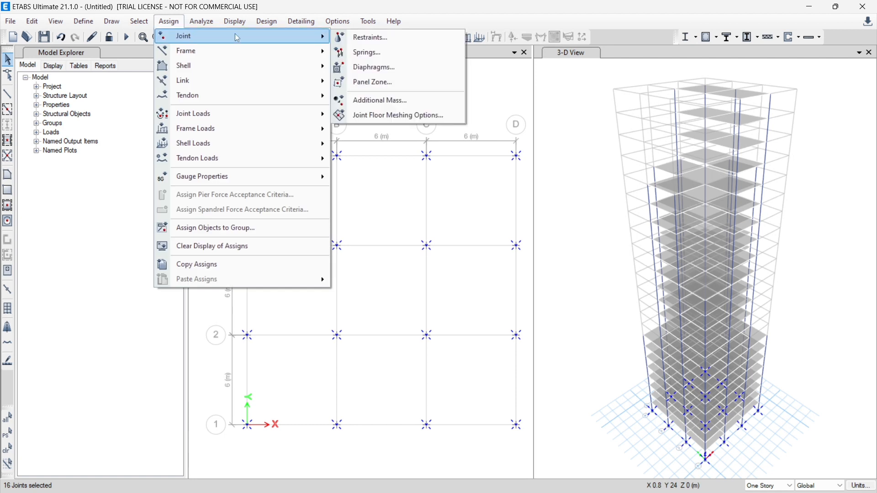
left_click(372, 38)
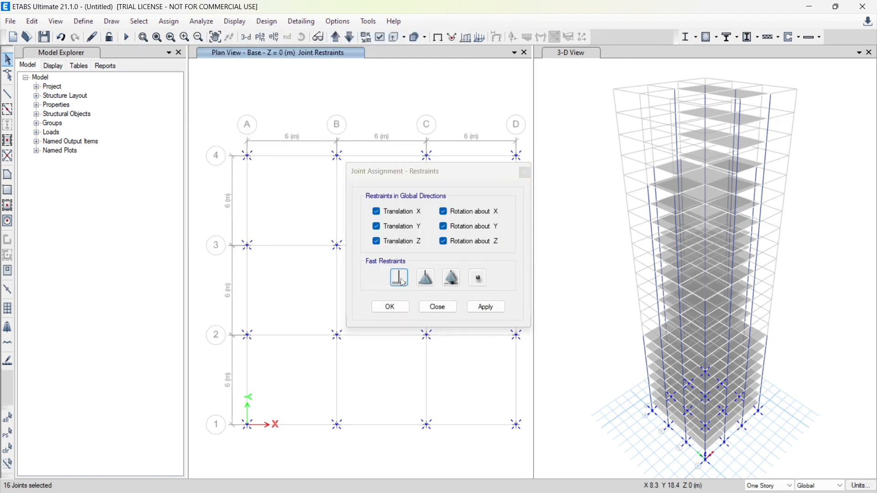
left_click(485, 309)
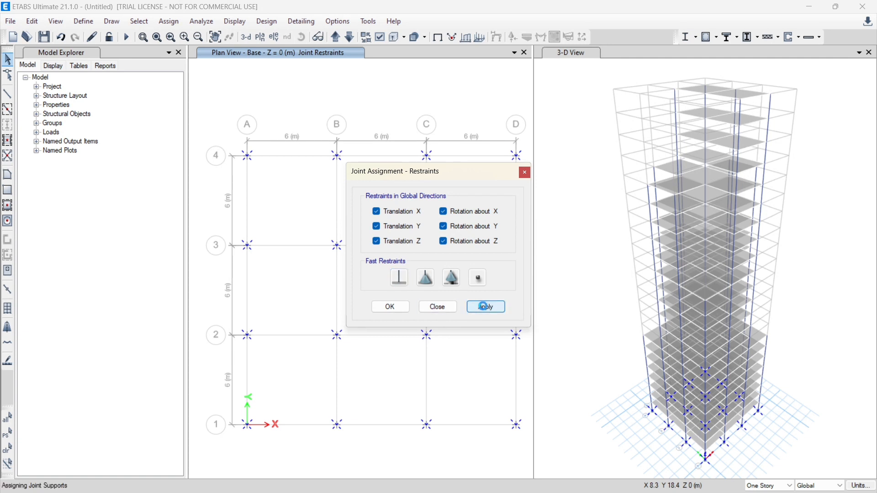
Close the joint restraint assignment and auto-draw cladding around the whole building using the floors
left_click(398, 309)
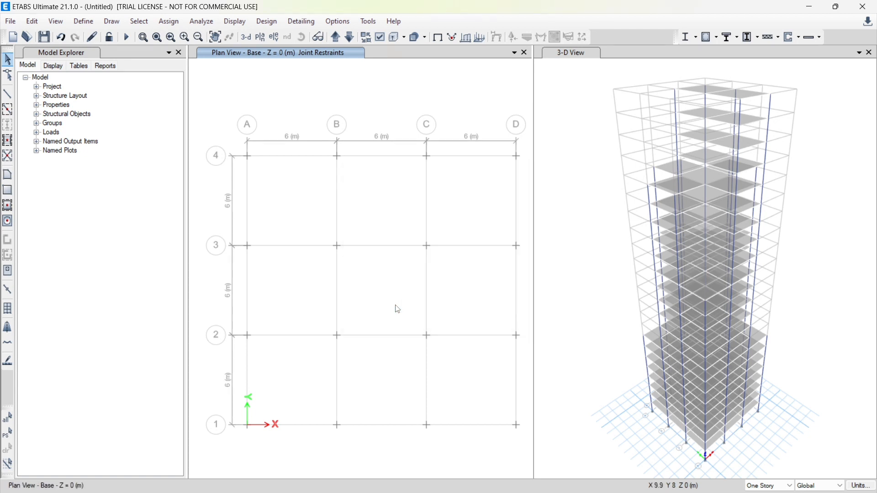
left_click(112, 22)
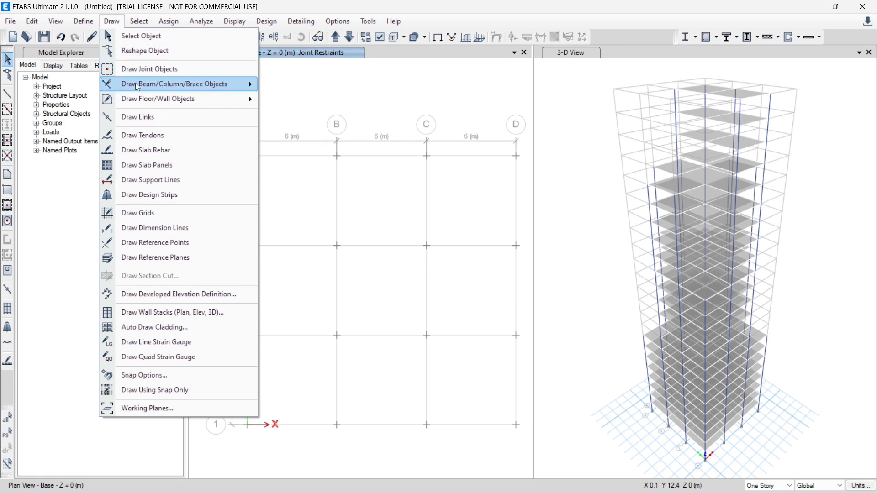
left_click(149, 328)
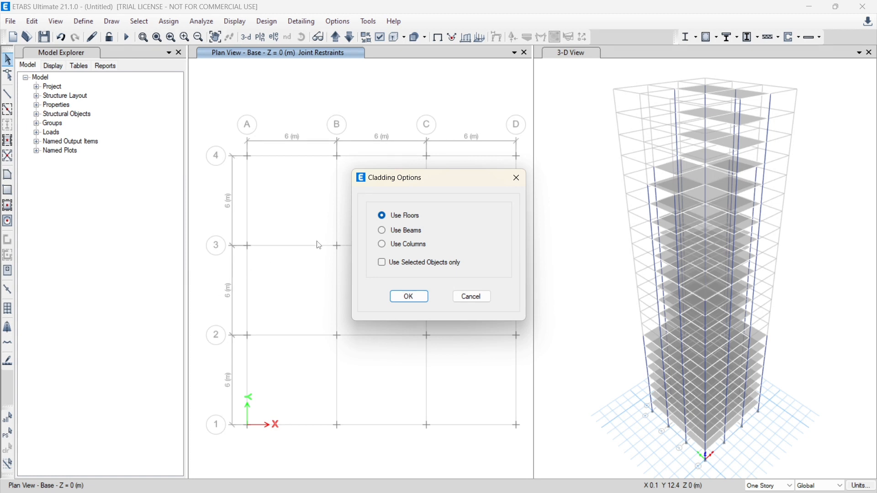
left_click(409, 298)
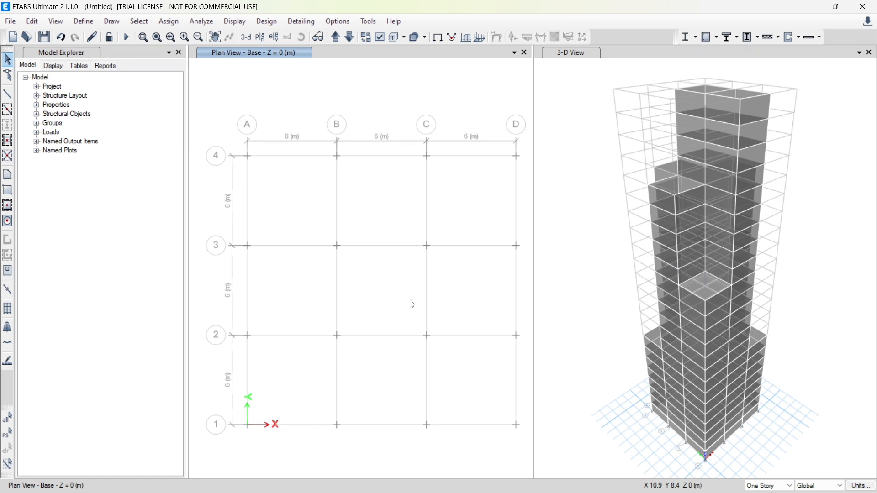
Add a load pattern named wind of type Wind, with Indian IS 875:2015 as its auto lateral load
left_click(87, 26)
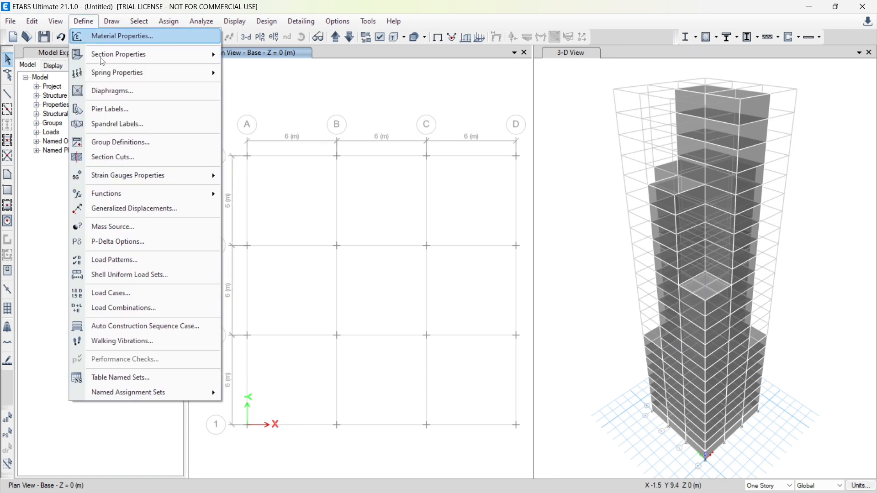
left_click(137, 259)
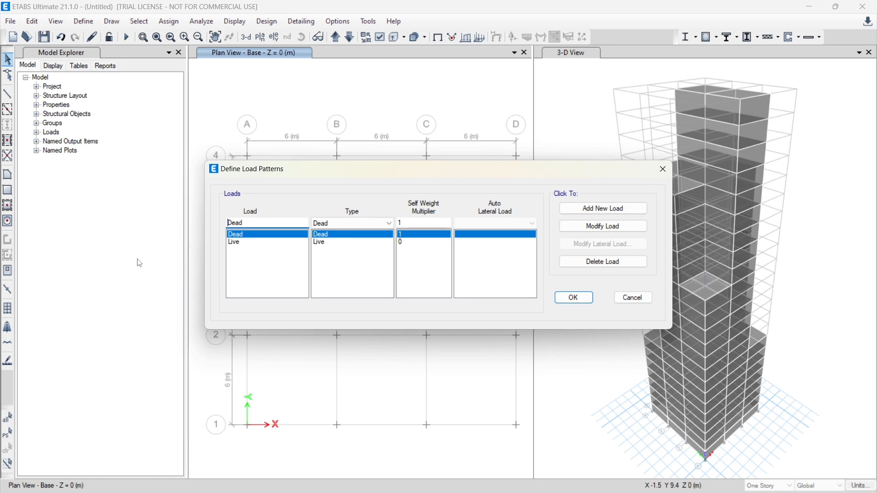
left_click_drag(247, 223, 206, 228)
type("wind")
left_click(341, 224)
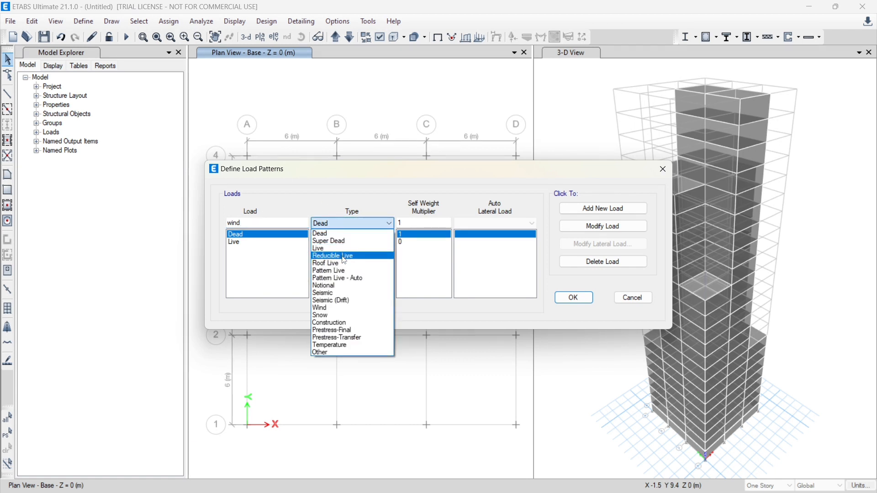
left_click(337, 309)
left_click(491, 222)
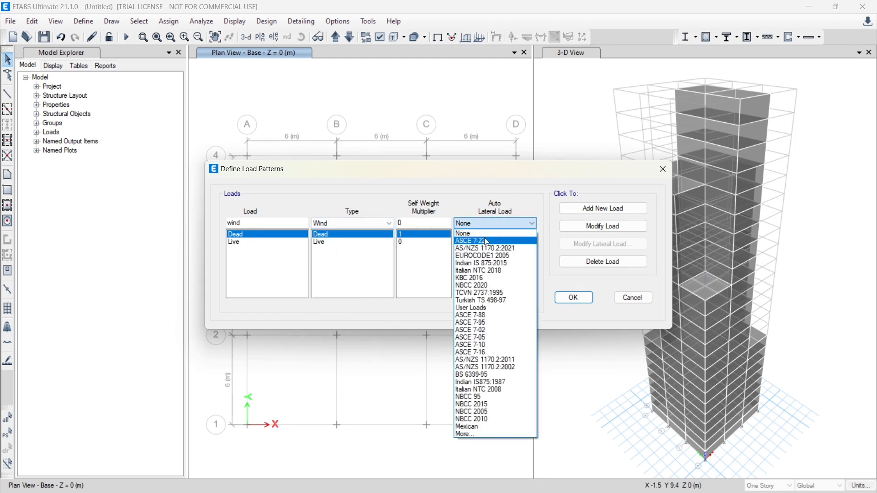
left_click(485, 263)
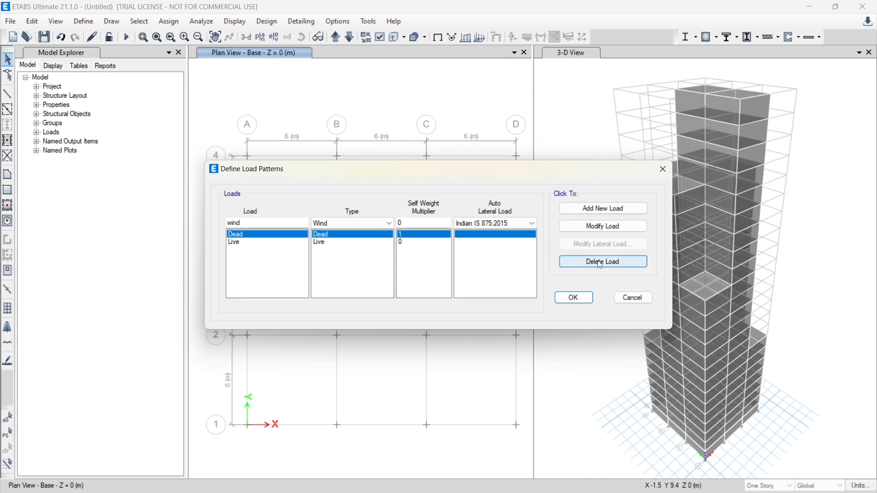
left_click(602, 210)
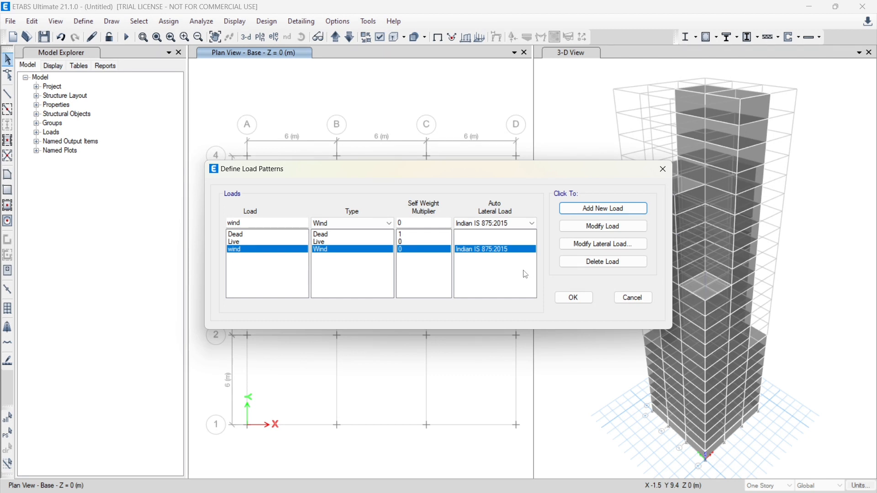
Set the wind pattern's lateral load to a wind speed of 33 m/s and terrain category 3, and accept the load patterns
left_click(620, 246)
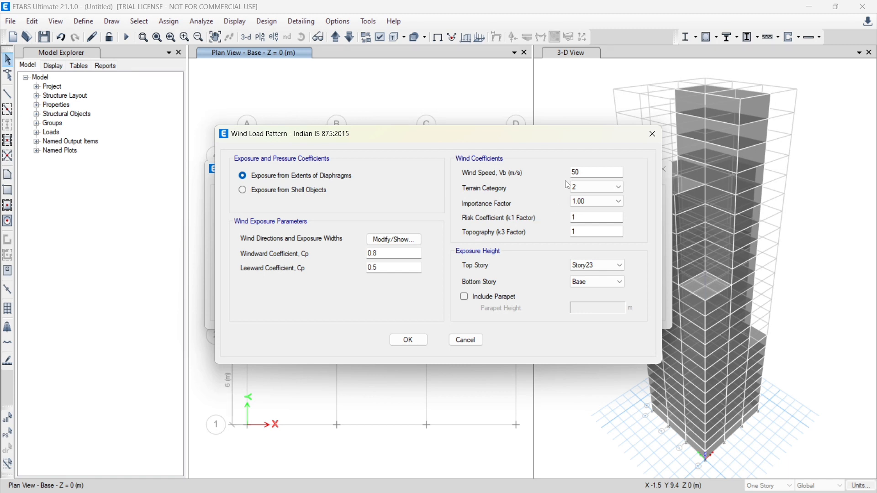
left_click_drag(582, 172, 538, 172)
type("33")
left_click(590, 187)
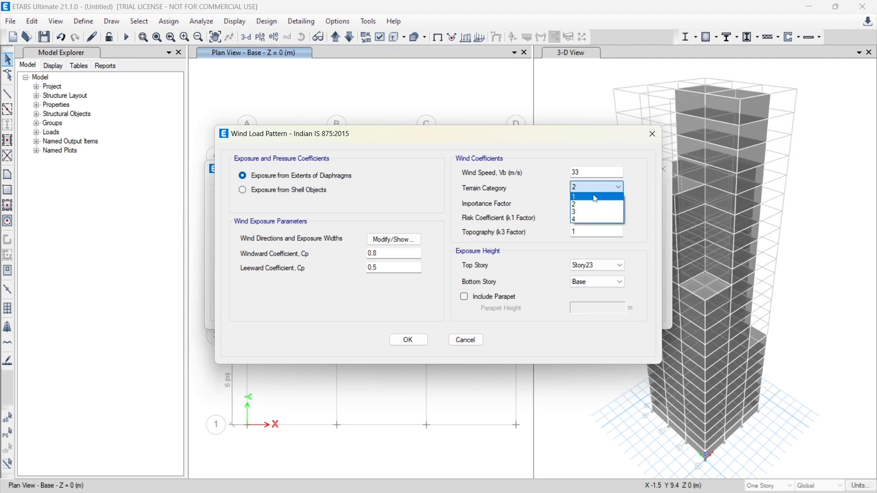
left_click(592, 212)
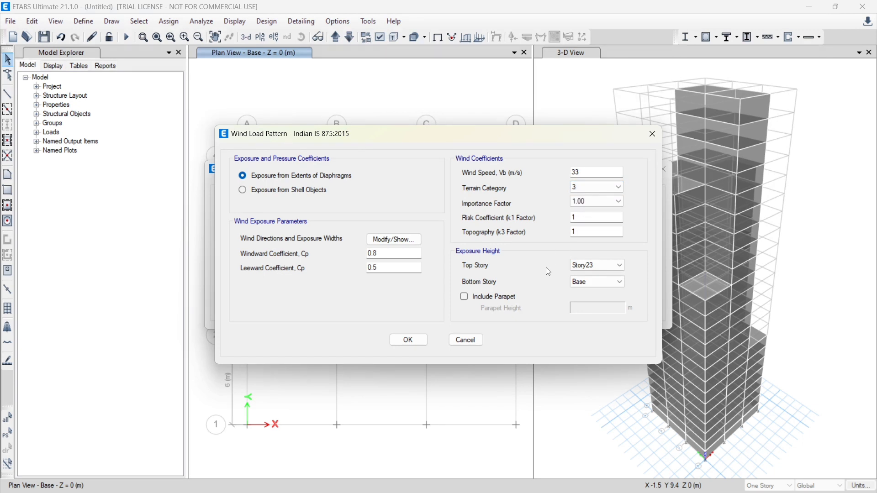
left_click(408, 341)
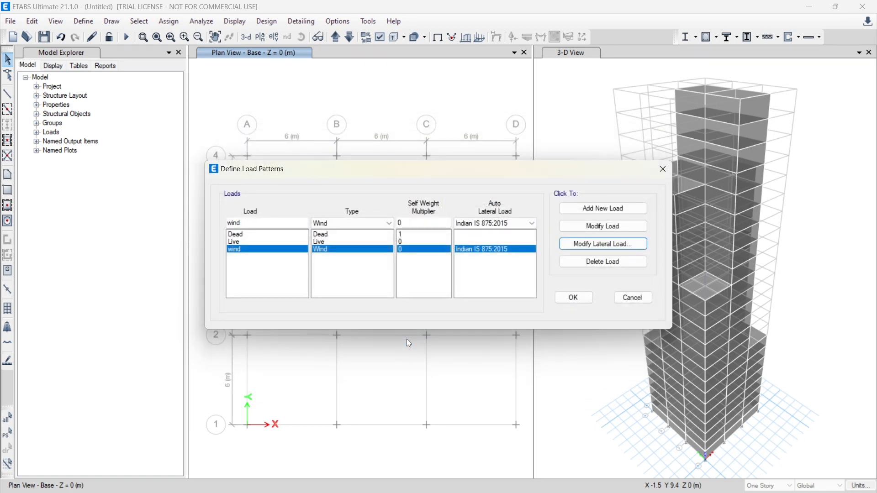
left_click(574, 298)
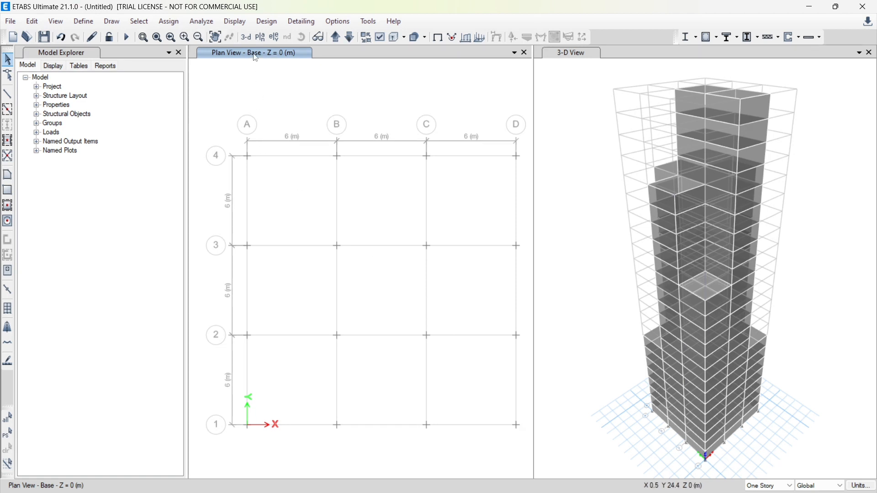
Show the elevation along grid A and set the story selection scope to All Stories
left_click(275, 38)
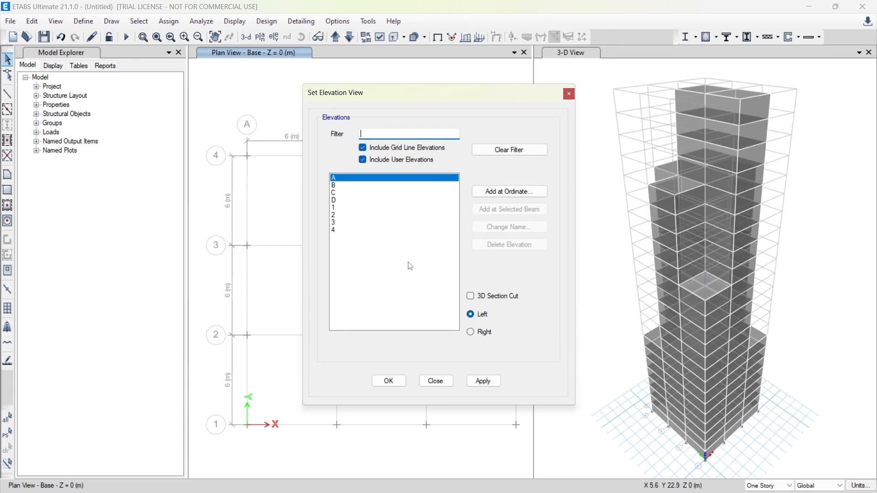
left_click(386, 383)
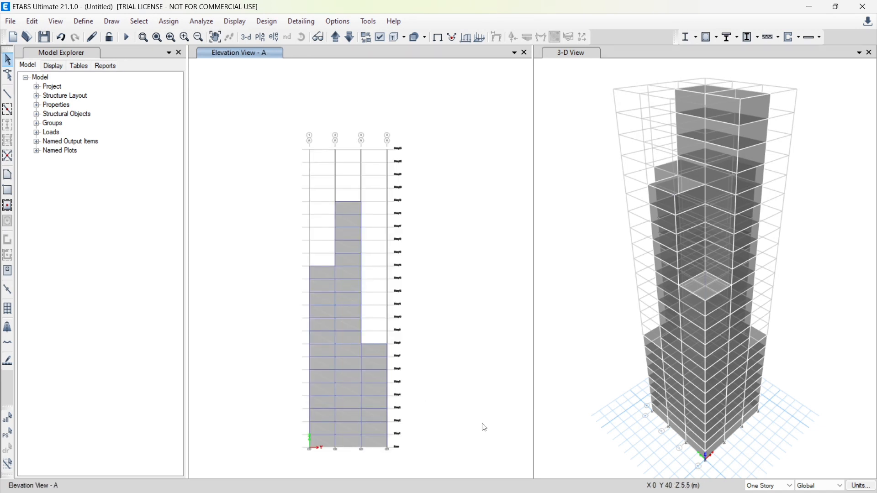
left_click(765, 487)
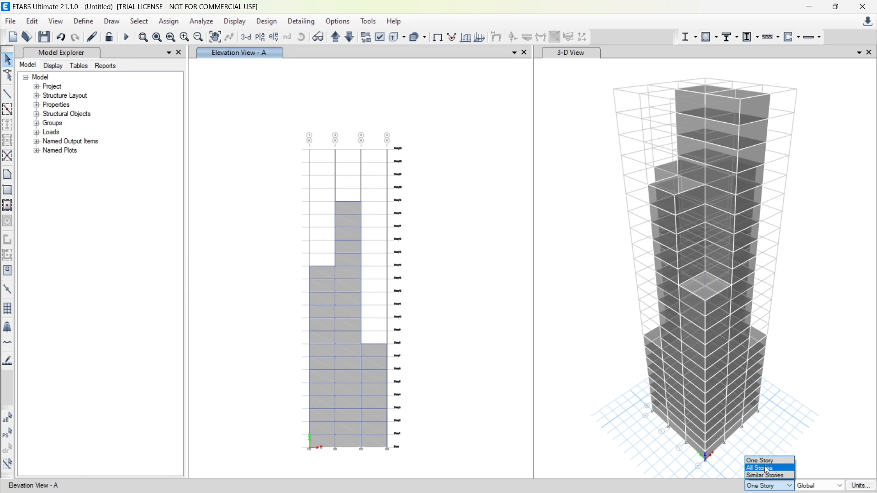
left_click(766, 469)
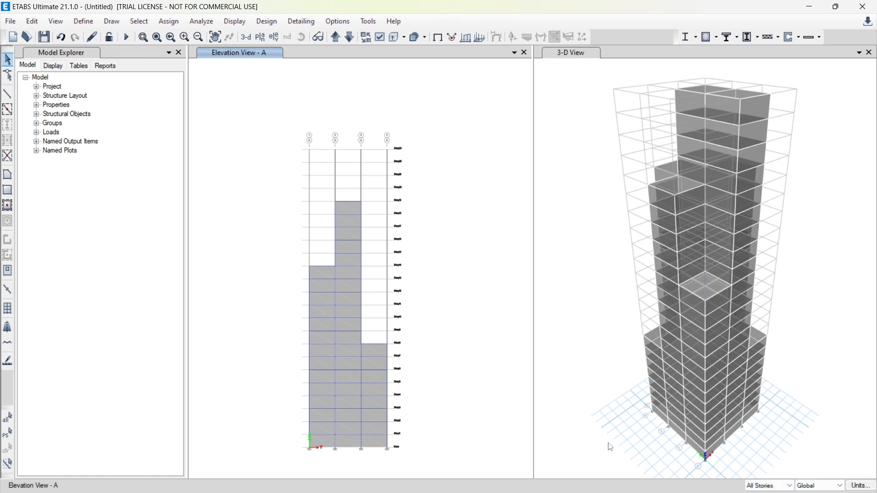
Select all cladding panels in the three bays of elevation A and assign a windward pressure coefficient of 0.8 for the wind pattern
left_click(322, 274)
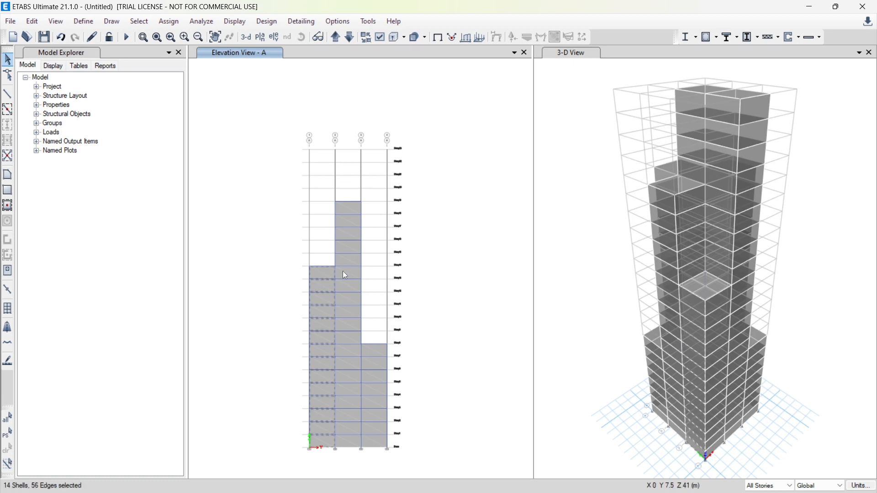
left_click(345, 275)
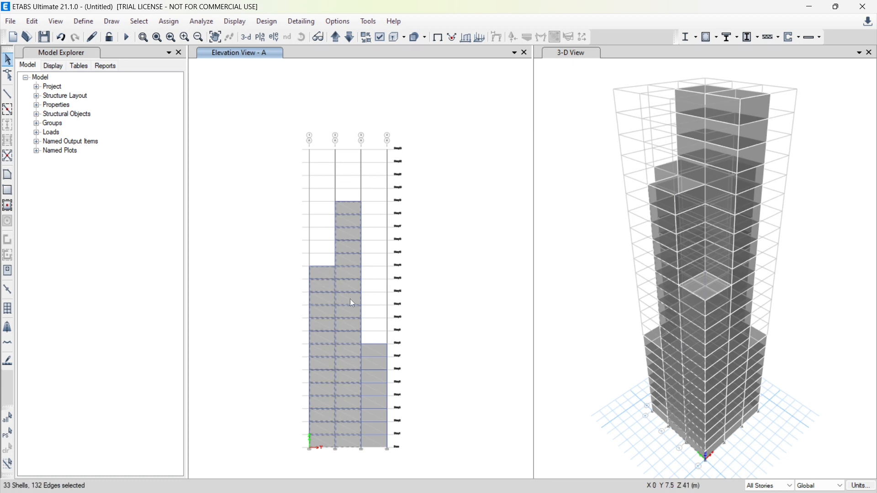
left_click(374, 365)
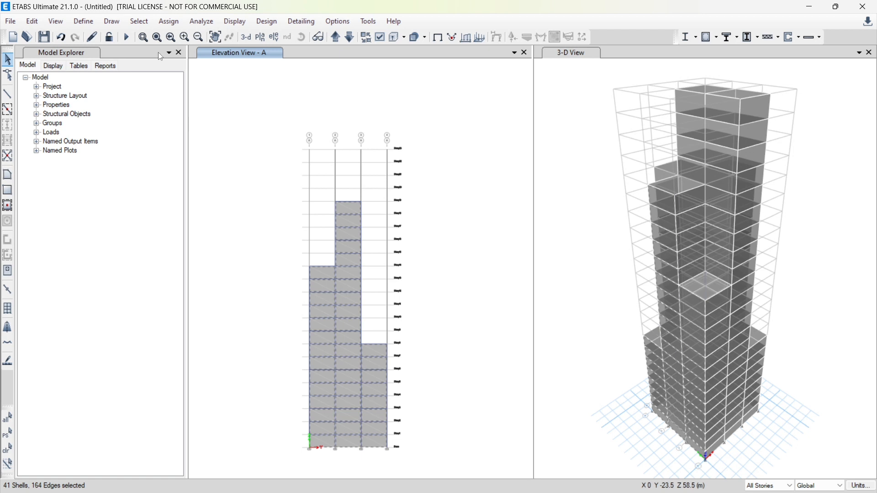
left_click(163, 21)
mouse_move(234, 150)
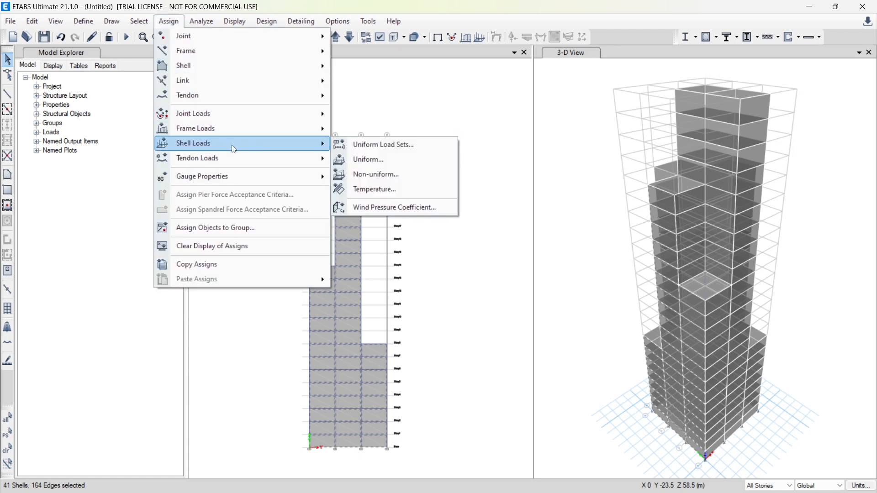
left_click(393, 208)
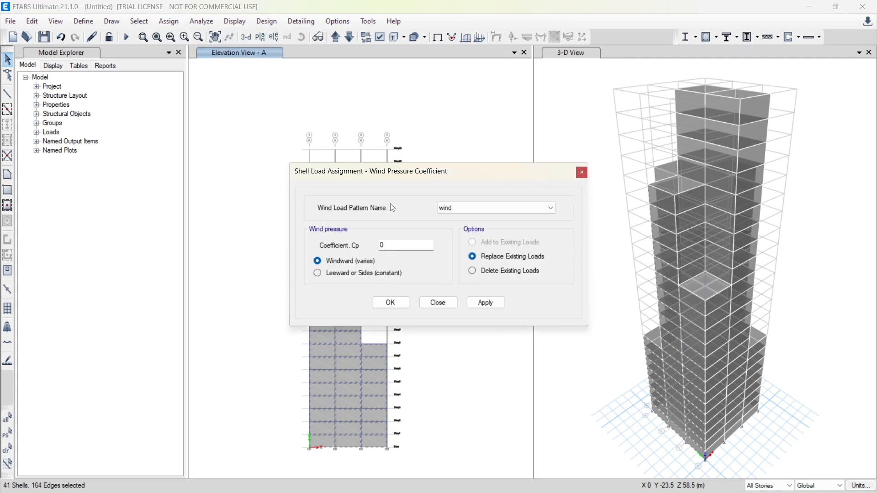
double_click(403, 245)
type("0.8")
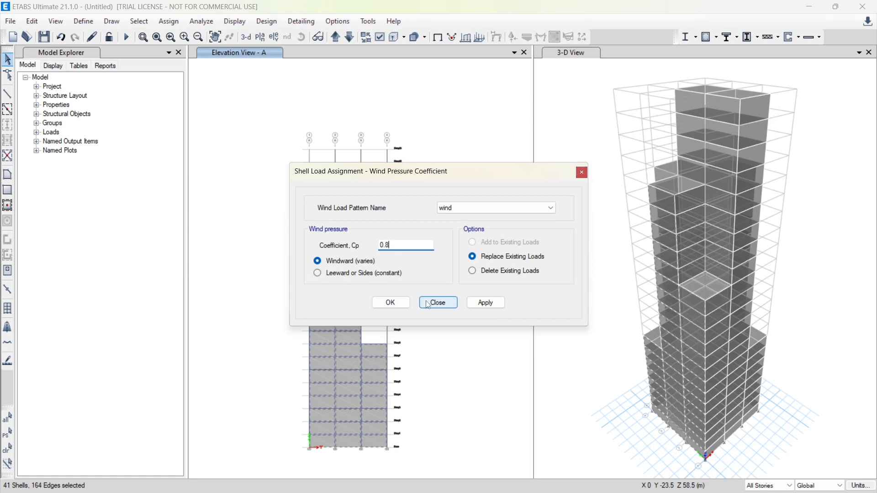
left_click(485, 303)
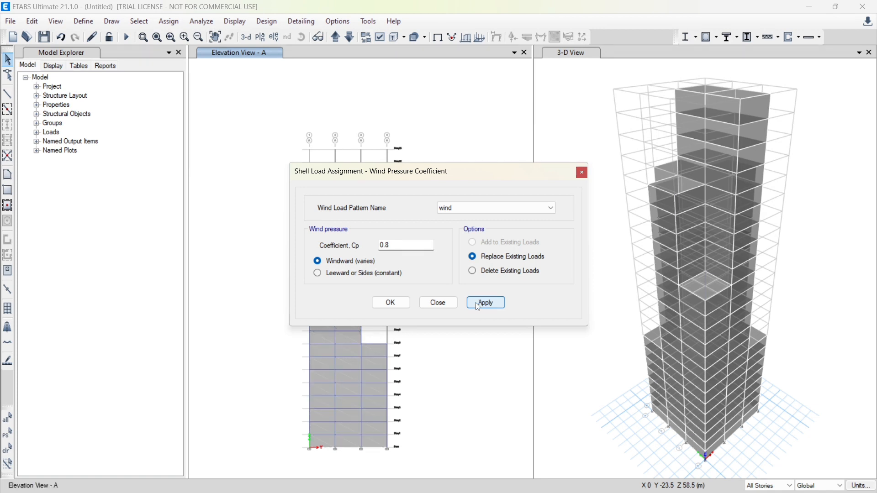
left_click(392, 303)
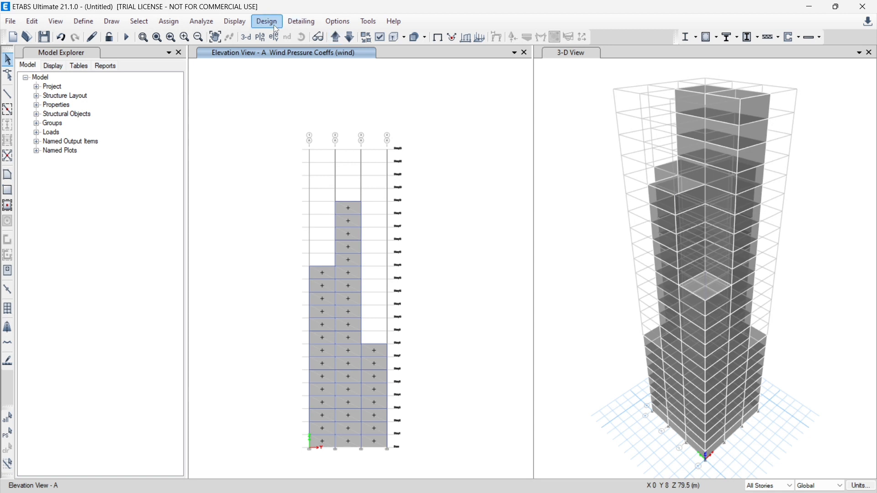
Show elevation B and assign the 0.8 windward pressure coefficient for the wind pattern to its cladding panels between grids 1 and 3
left_click(274, 37)
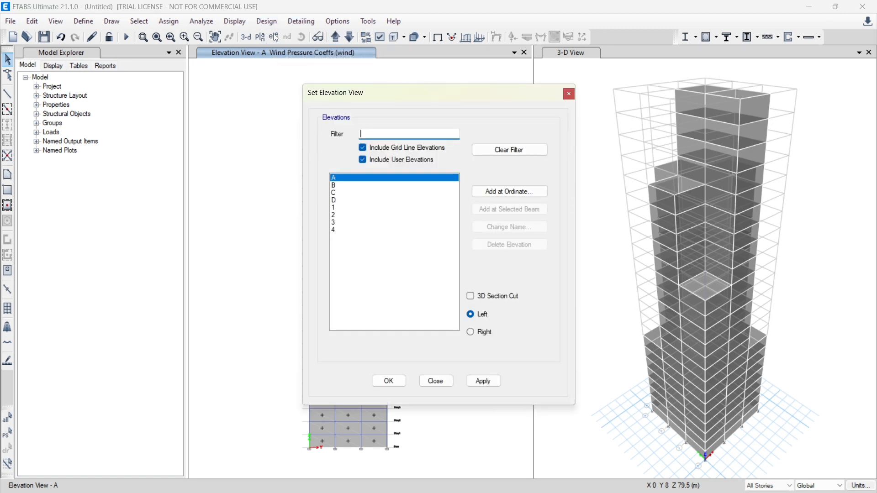
left_click(335, 186)
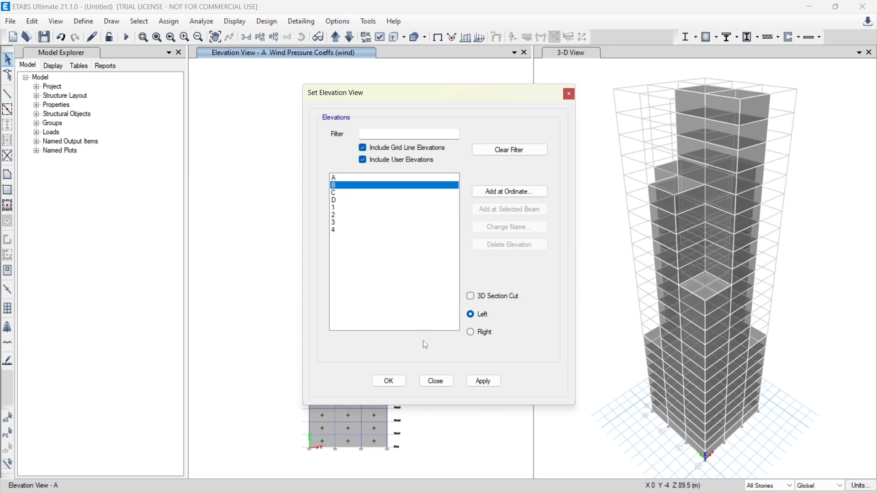
left_click(393, 388)
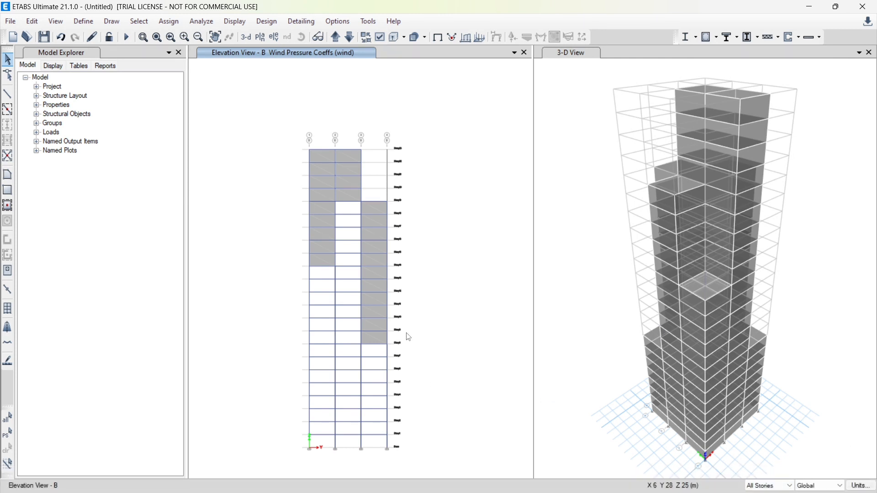
left_click(330, 195)
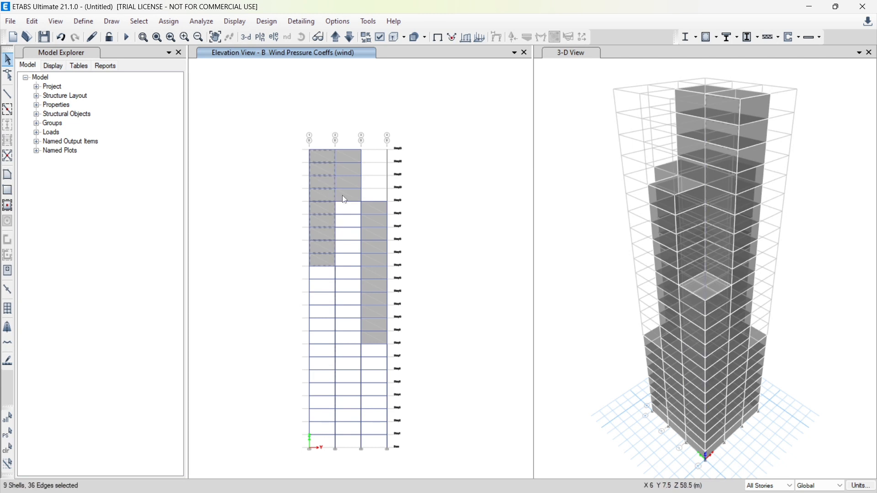
left_click(345, 199)
left_click(370, 218)
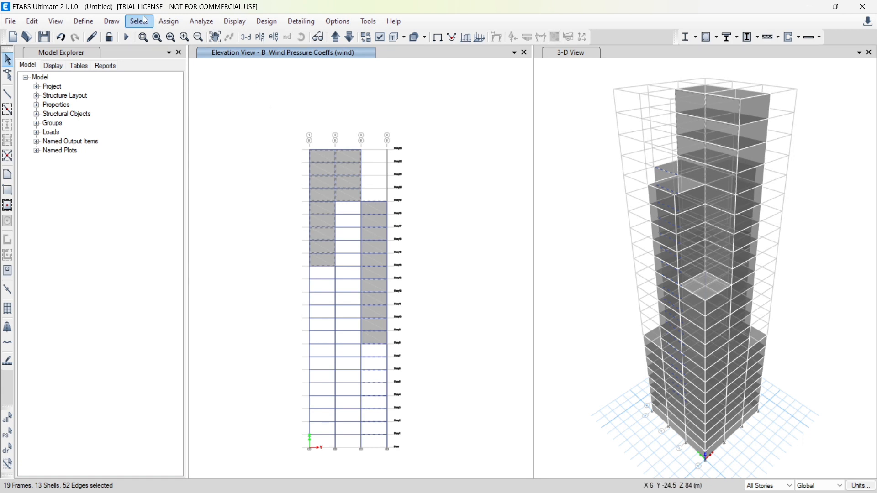
left_click(169, 21)
mouse_move(227, 149)
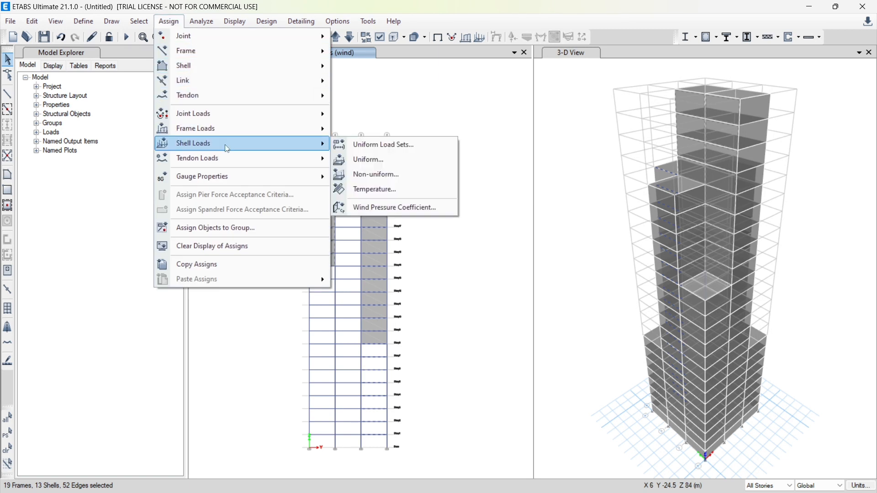
left_click(375, 209)
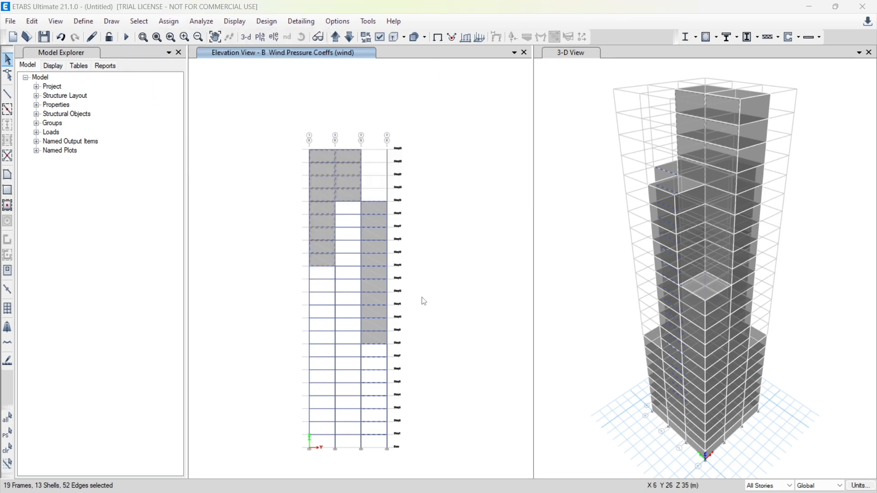
left_click(487, 304)
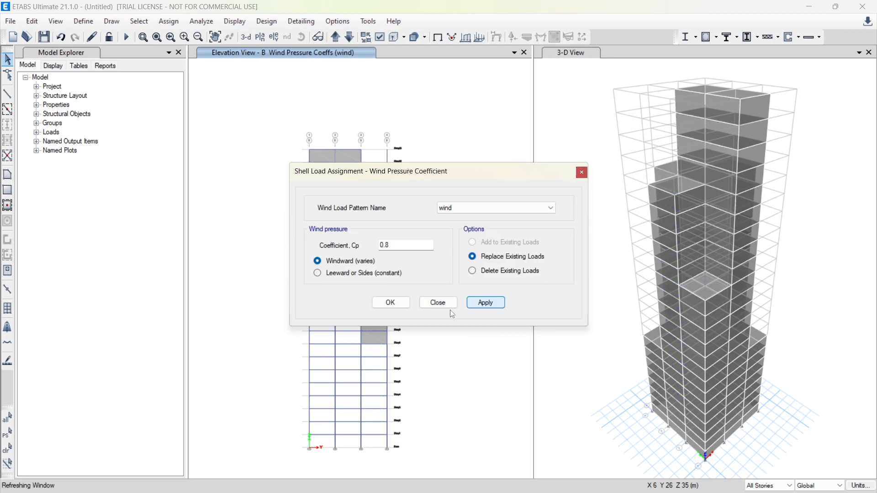
left_click(393, 304)
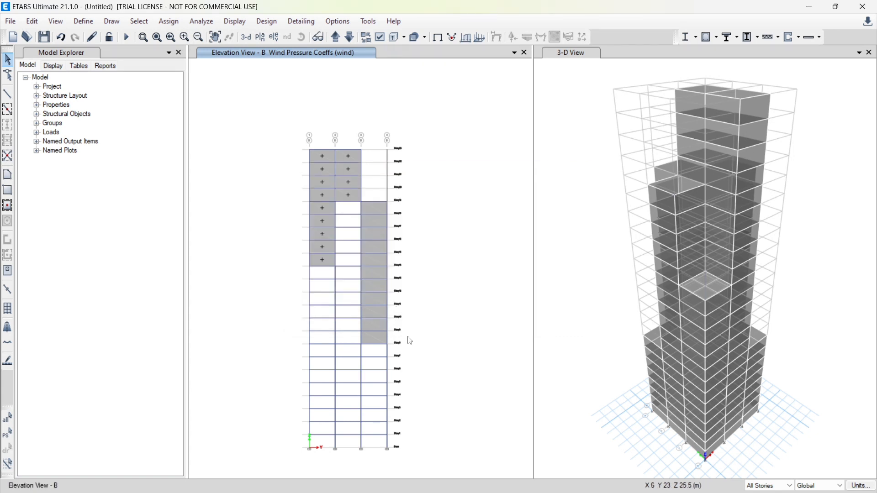
Assign the 0.8 windward pressure coefficient for the wind pattern to elevation B's cladding panels between grids 3 and 4
left_click(376, 211)
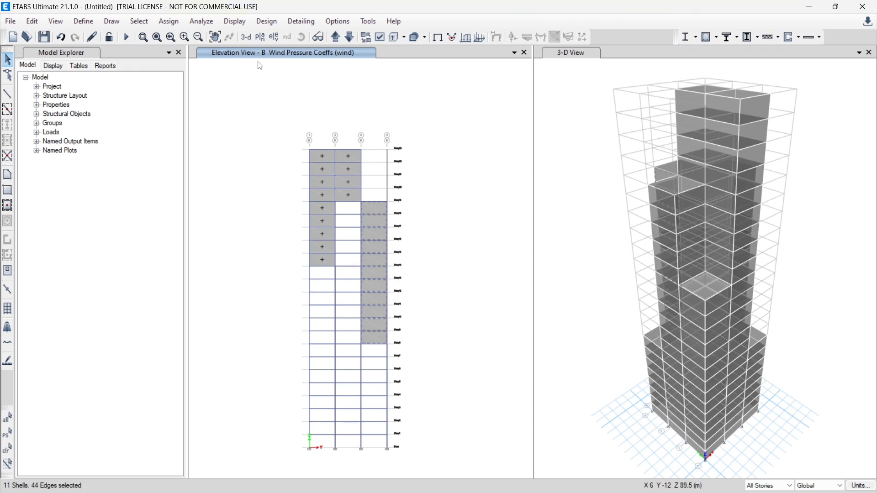
left_click(177, 27)
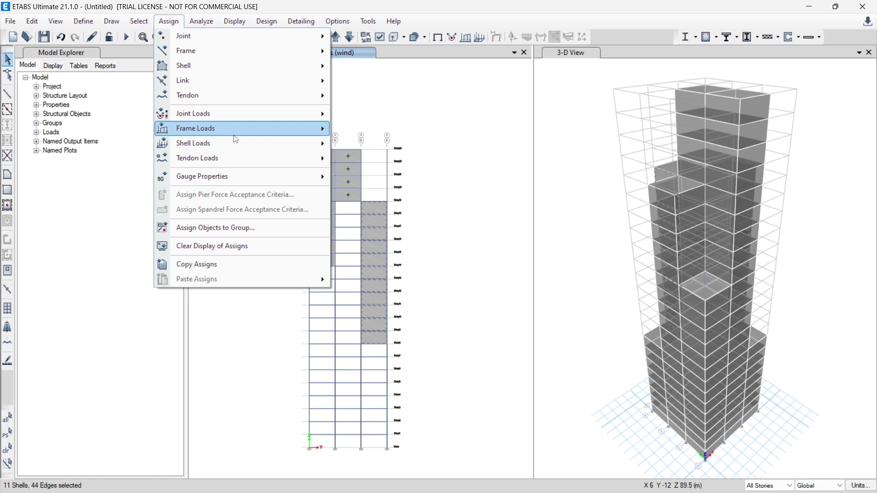
mouse_move(250, 145)
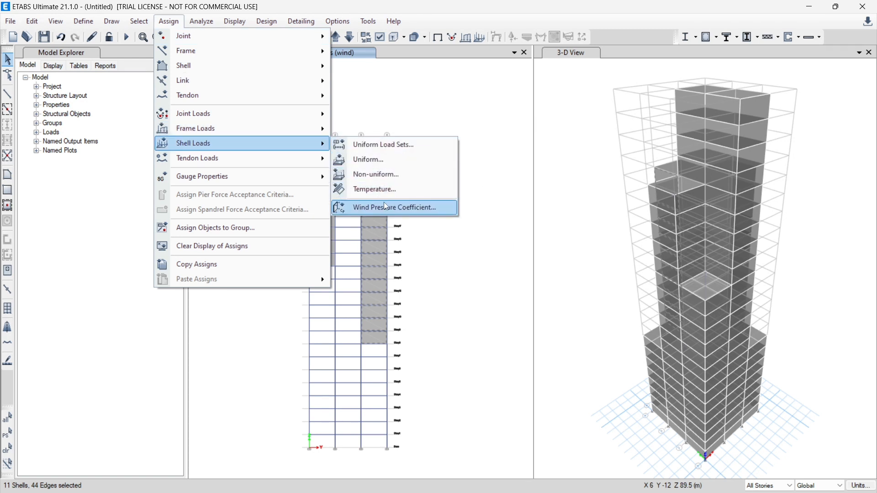
left_click(386, 207)
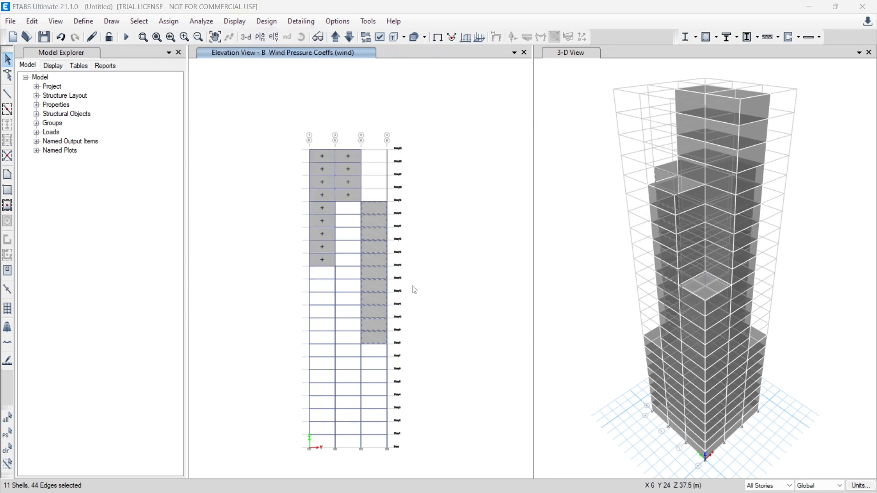
left_click(487, 303)
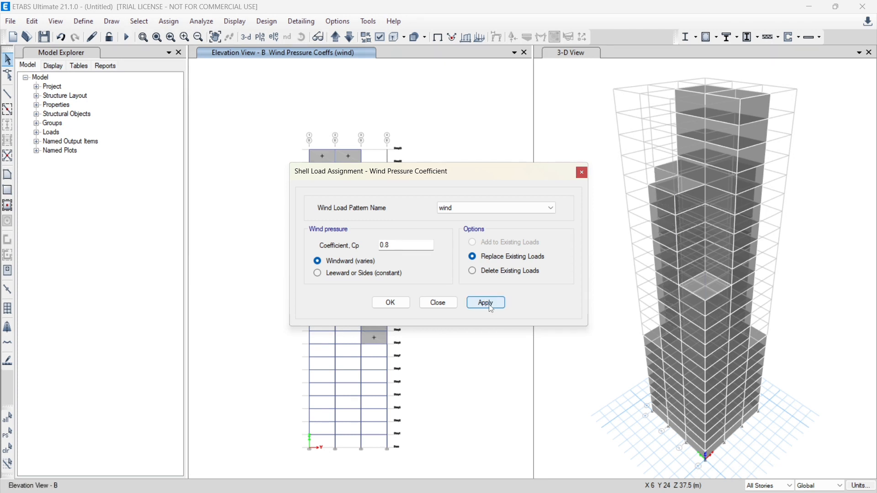
left_click(388, 302)
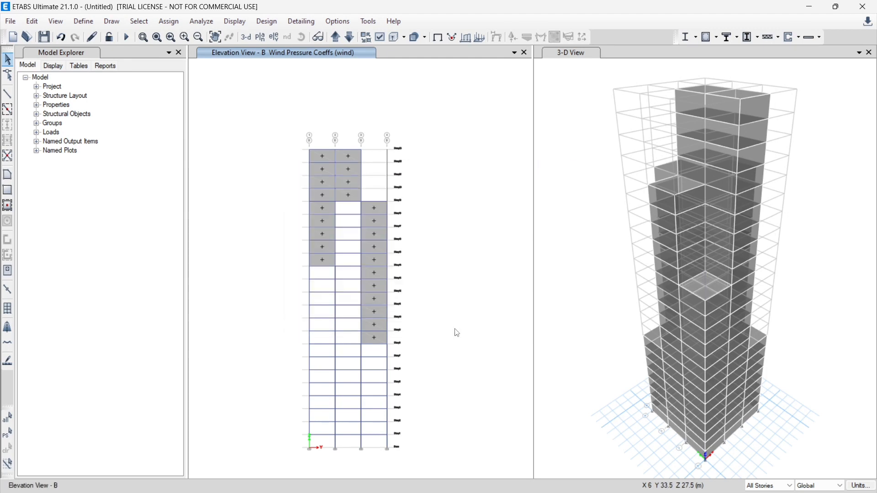
Show the Story1 plan view to check the direction of the assigned wind pressure coefficients
left_click(260, 37)
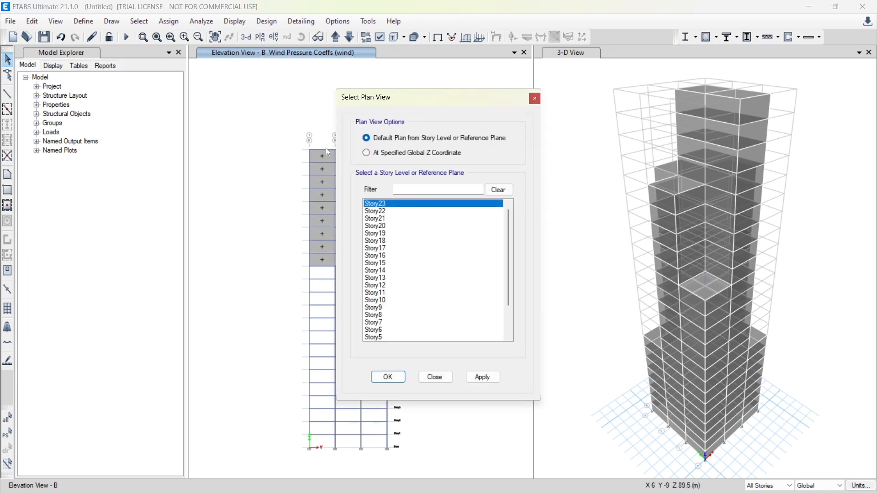
scroll(393, 268, "down", 2)
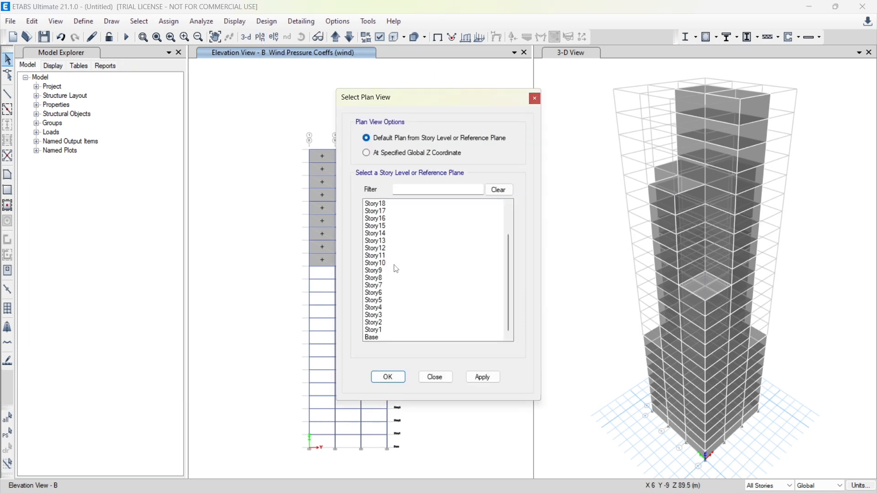
left_click(379, 330)
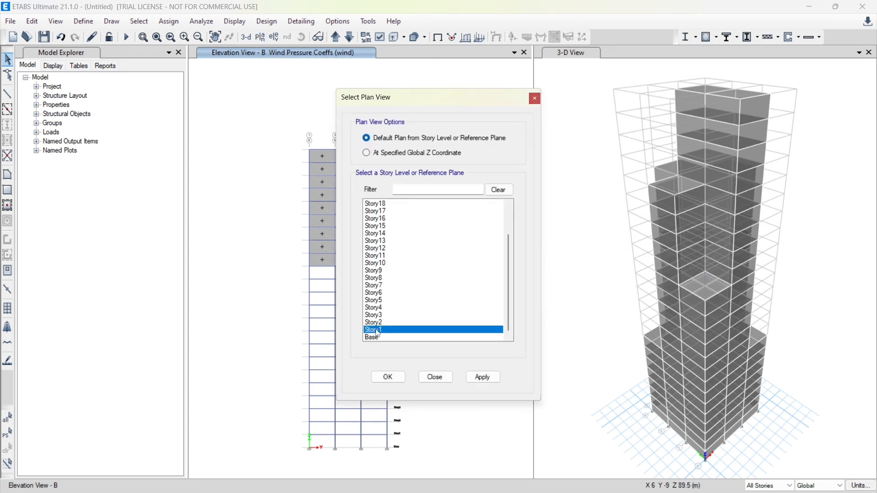
left_click(389, 377)
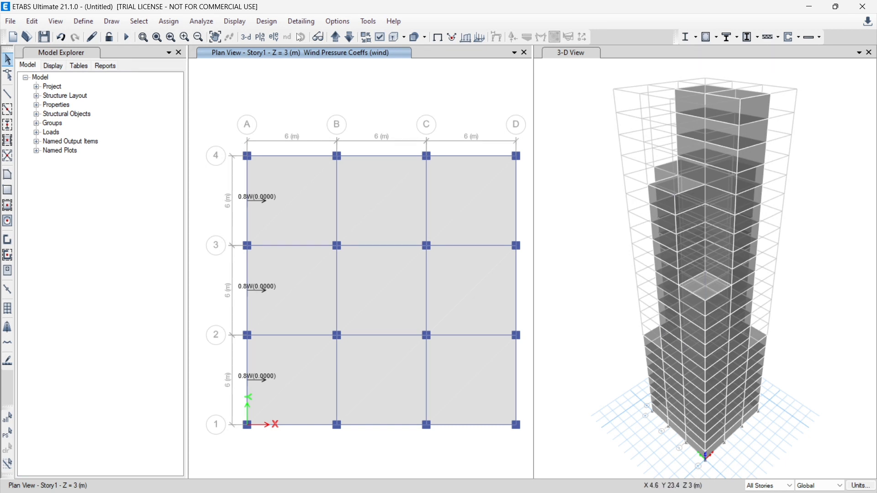
Show the elevation along grid D with the story selection scope set to All Stories
left_click(276, 37)
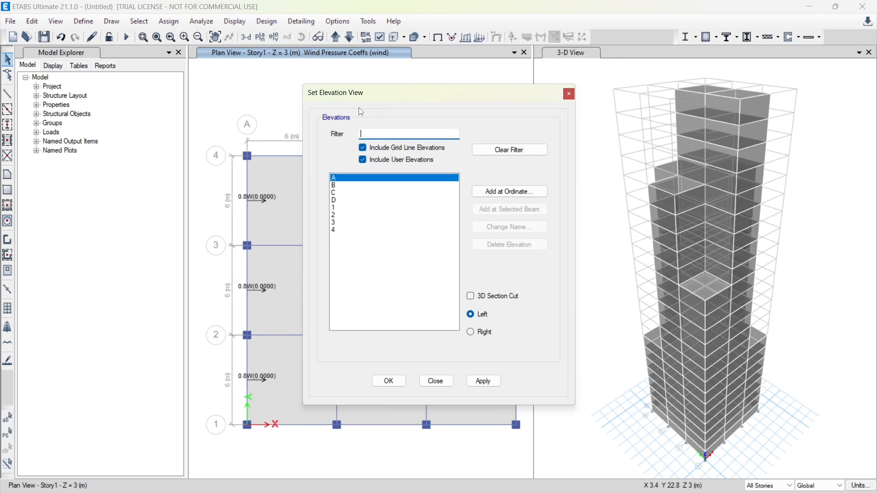
left_click(343, 201)
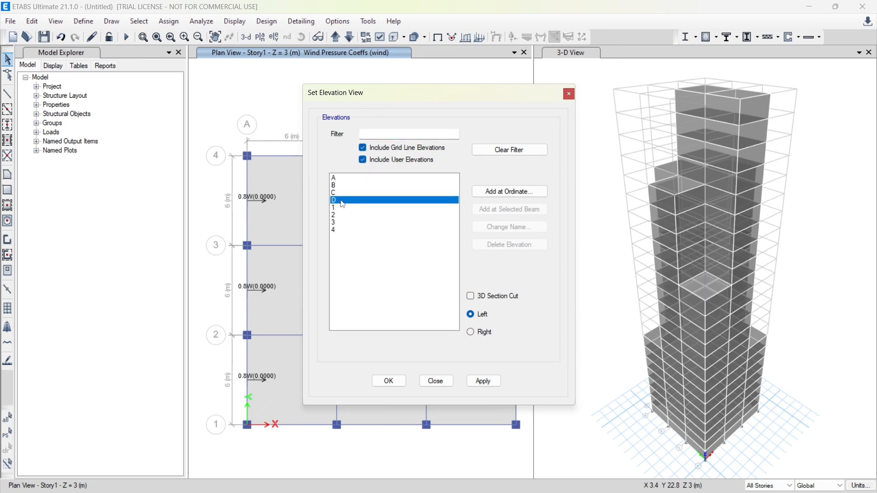
left_click(389, 382)
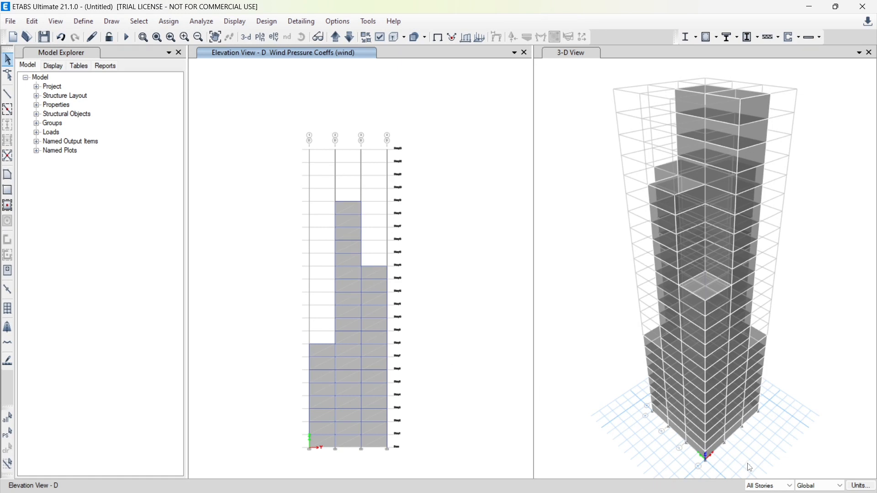
left_click(758, 487)
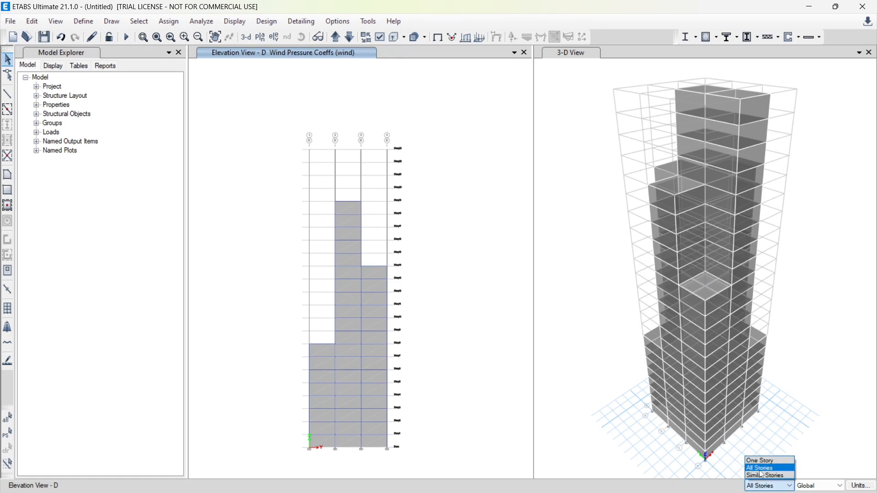
left_click(763, 471)
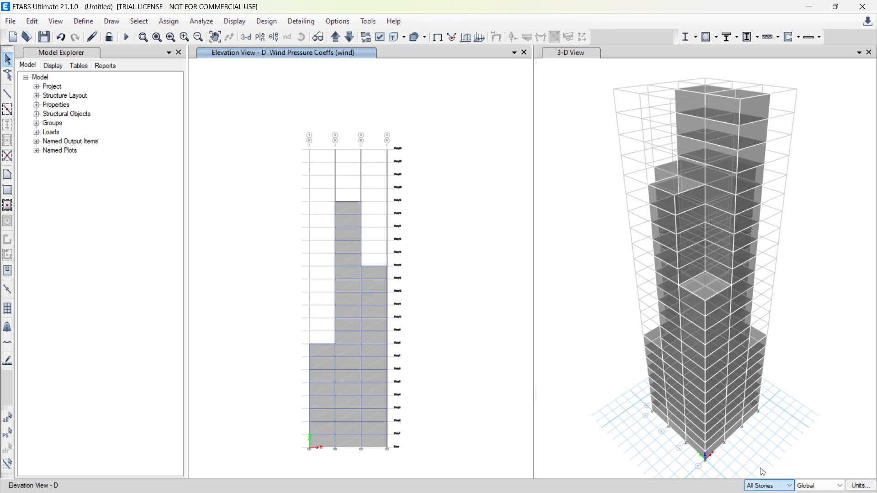
Select all cladding panels in the three bays of elevation D and assign a windward pressure coefficient of -0.25 for the wind pattern
left_click(316, 352)
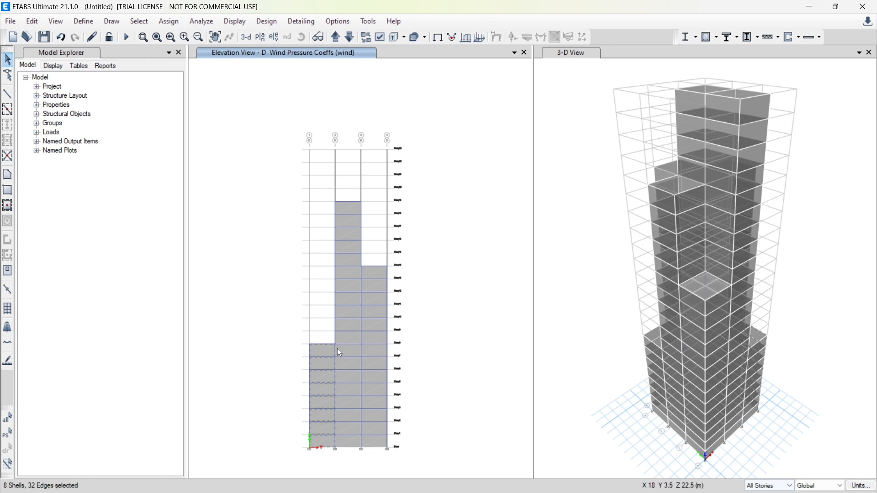
left_click(355, 353)
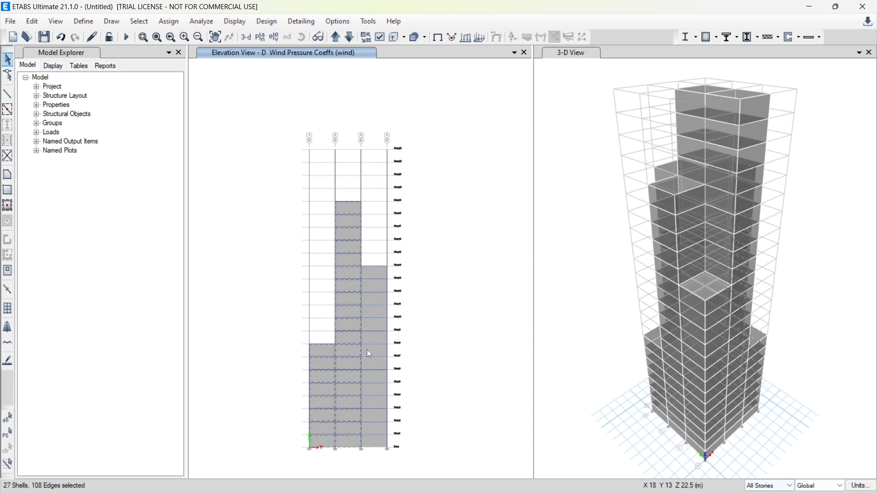
left_click(374, 351)
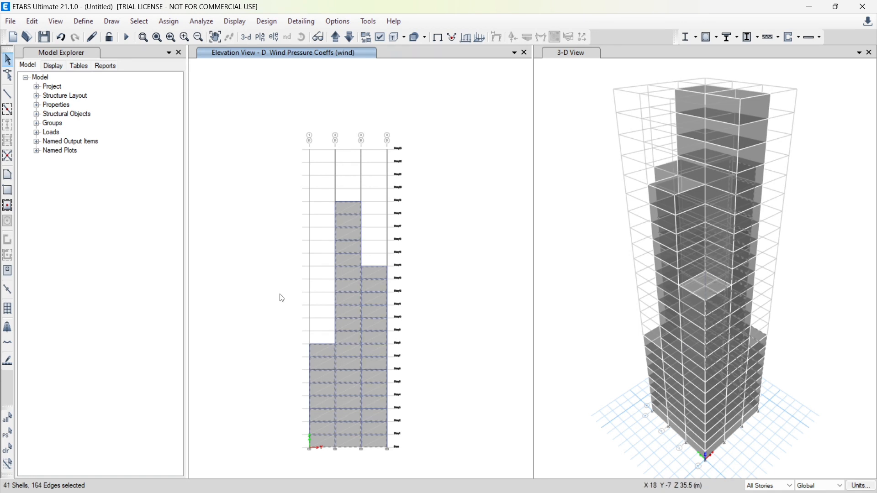
left_click(170, 22)
mouse_move(239, 146)
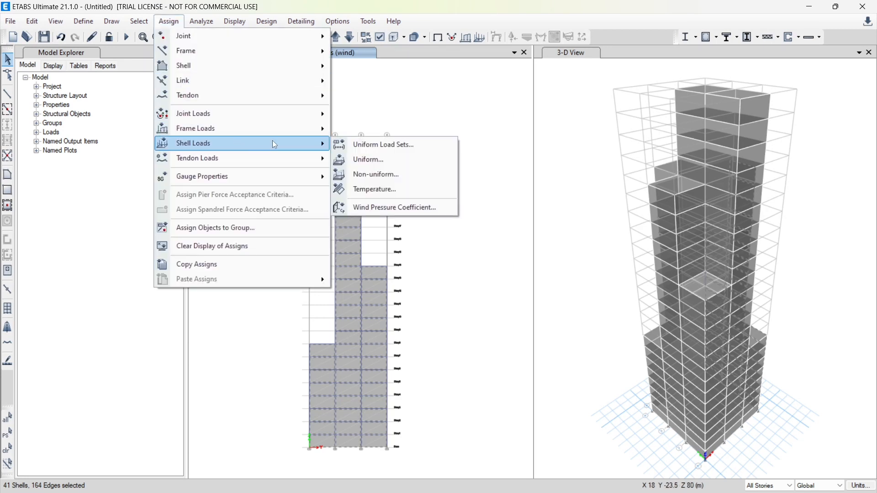
left_click(394, 209)
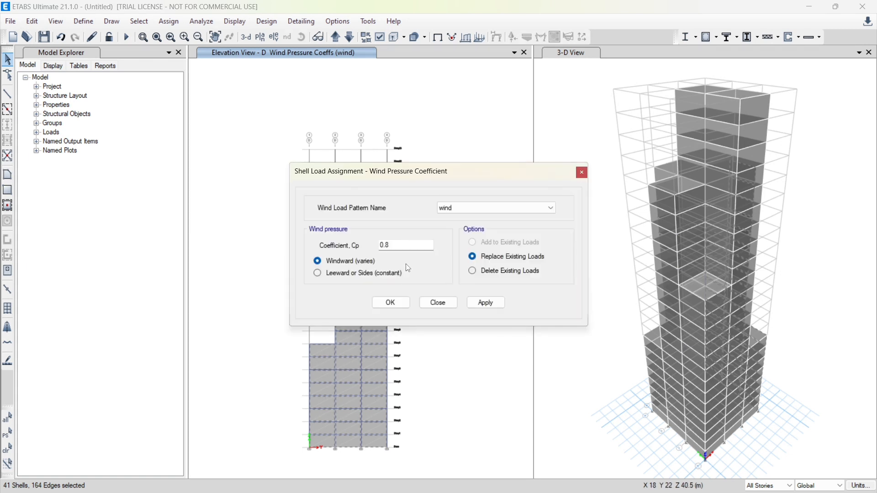
type("-0.25")
left_click(480, 303)
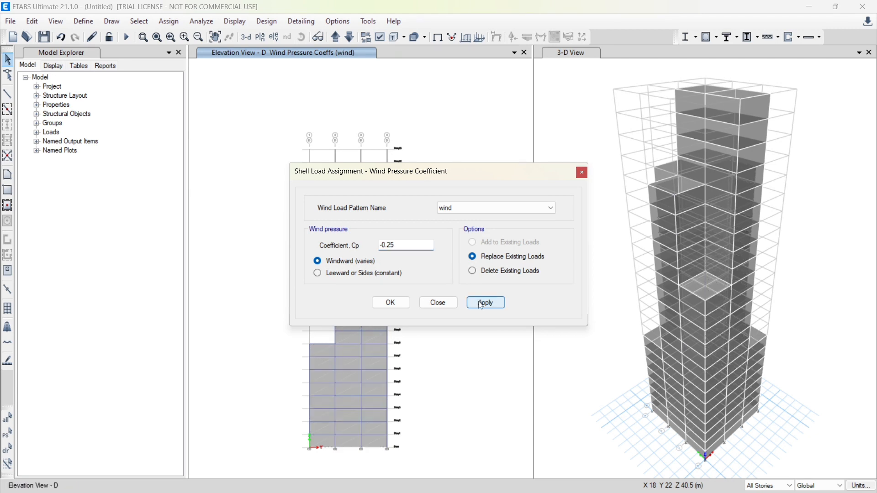
left_click(395, 304)
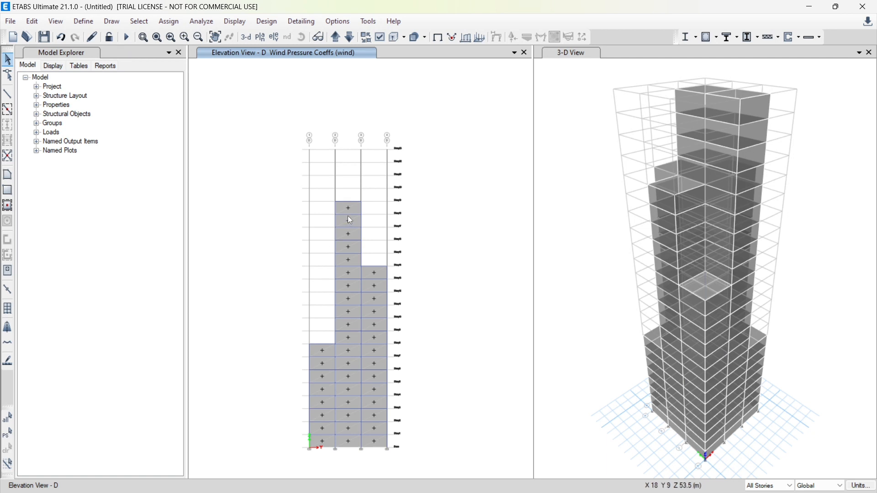
Try to delete the existing wind pressure coefficients for the wind pattern from the cladding panels of elevation D
left_click(320, 344)
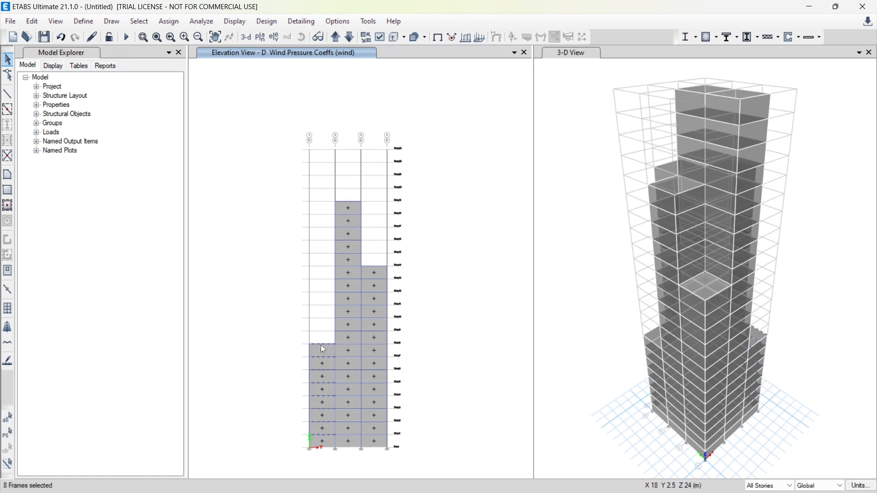
left_click(352, 351)
left_click(378, 352)
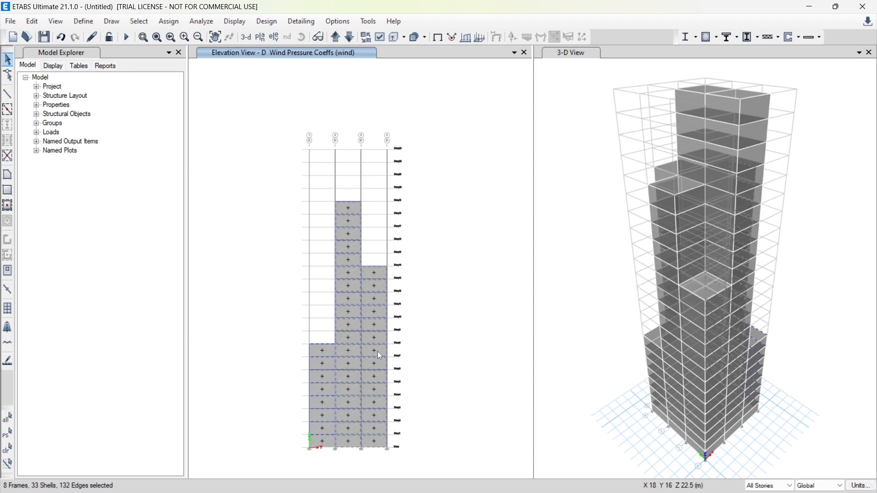
left_click(167, 22)
mouse_move(223, 145)
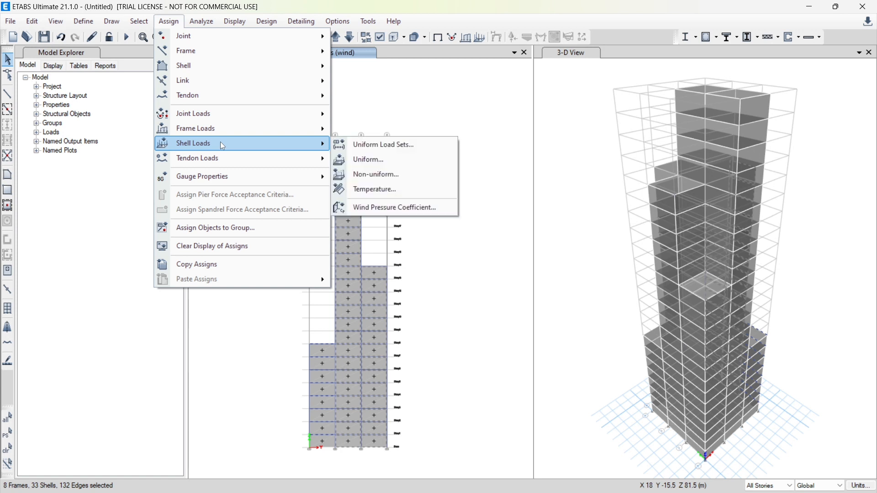
left_click(374, 208)
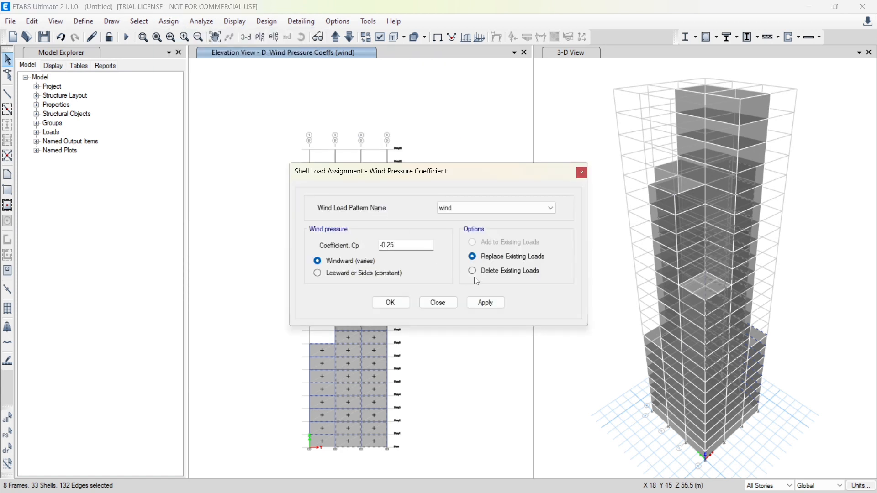
left_click(474, 272)
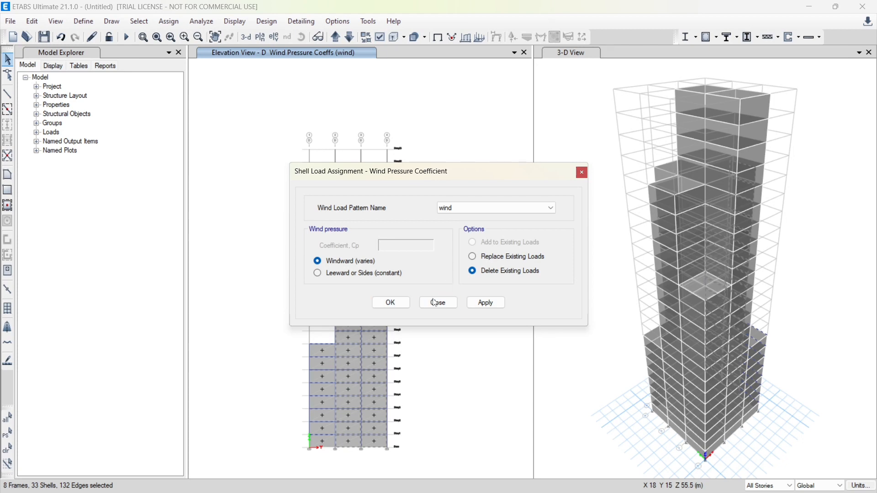
left_click(486, 308)
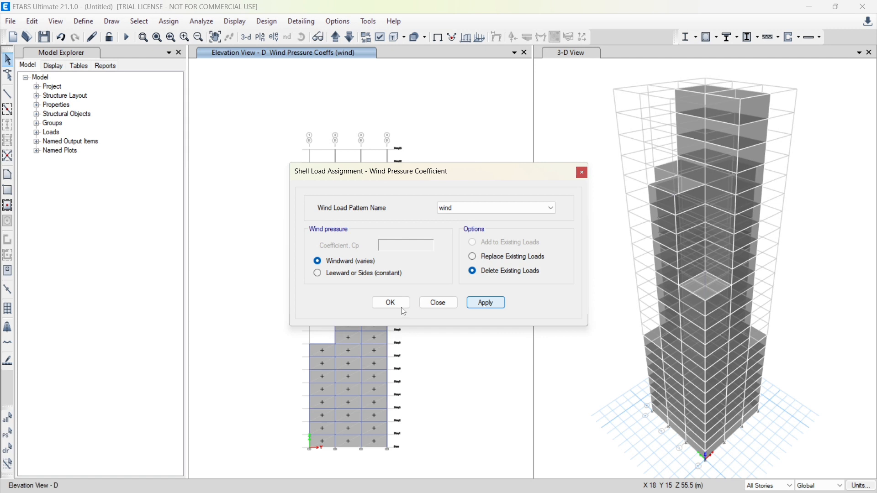
left_click(384, 302)
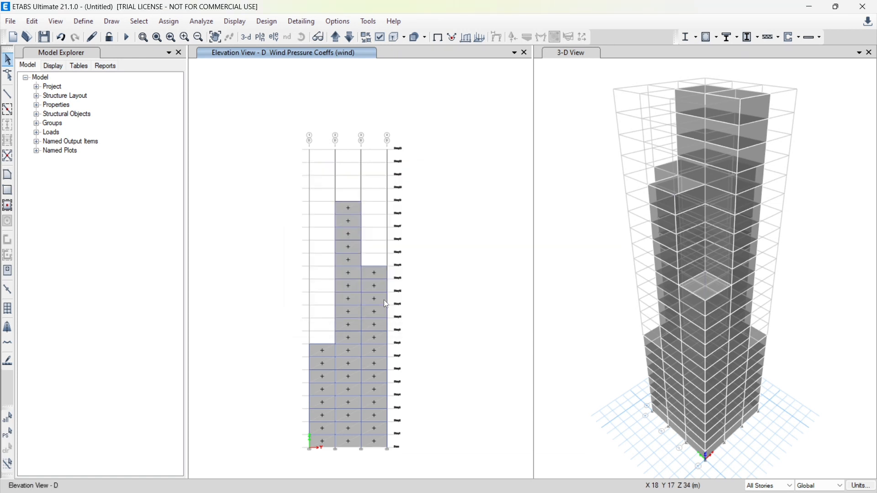
Reselect all cladding panels of elevation D and replace their wind pattern coefficient with -0.25 as Leeward or Sides (constant)
left_click(320, 350)
left_click(349, 351)
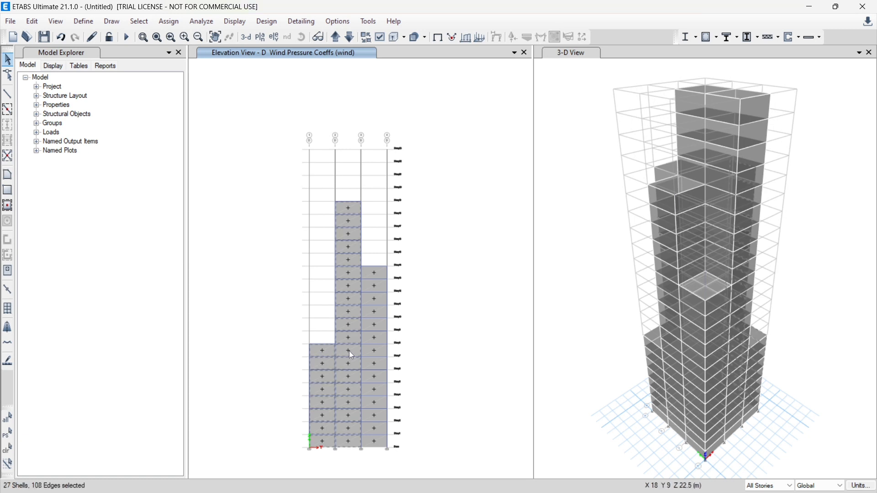
left_click(373, 354)
left_click(178, 20)
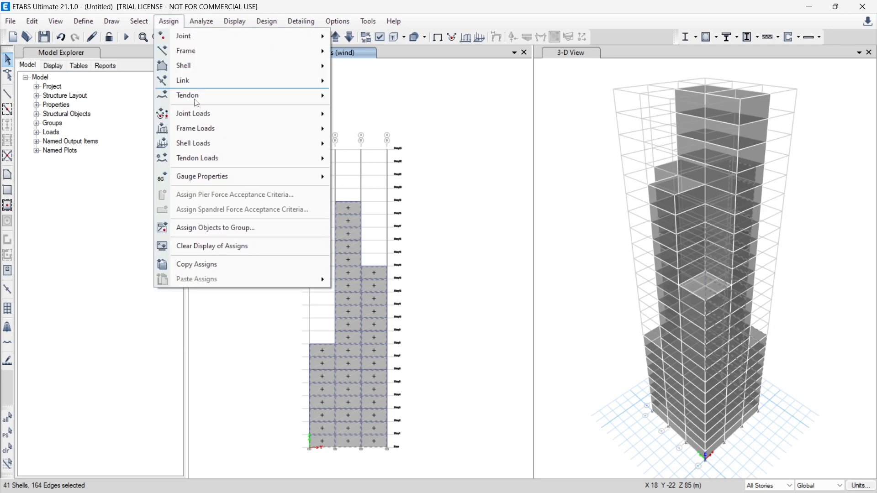
mouse_move(272, 152)
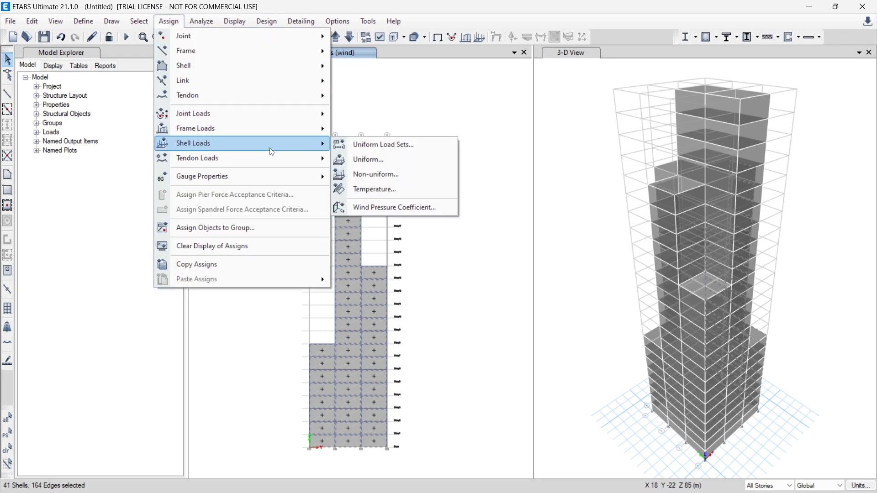
left_click(386, 208)
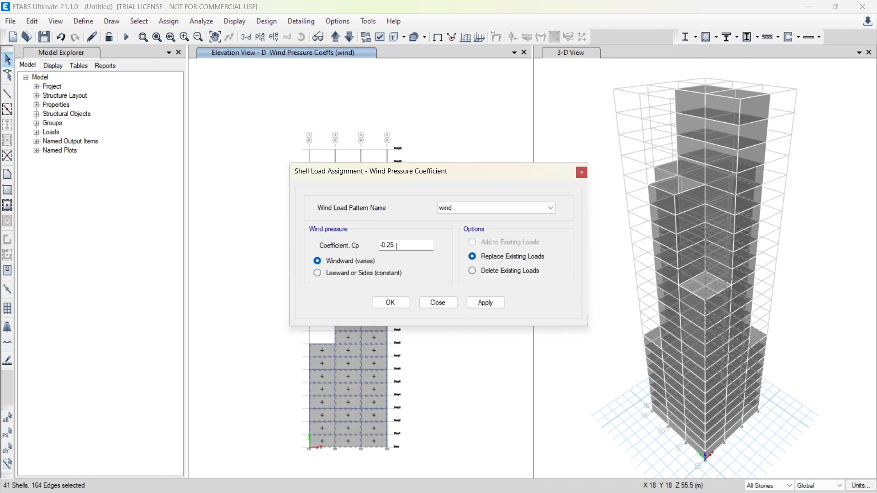
left_click(319, 274)
left_click(492, 307)
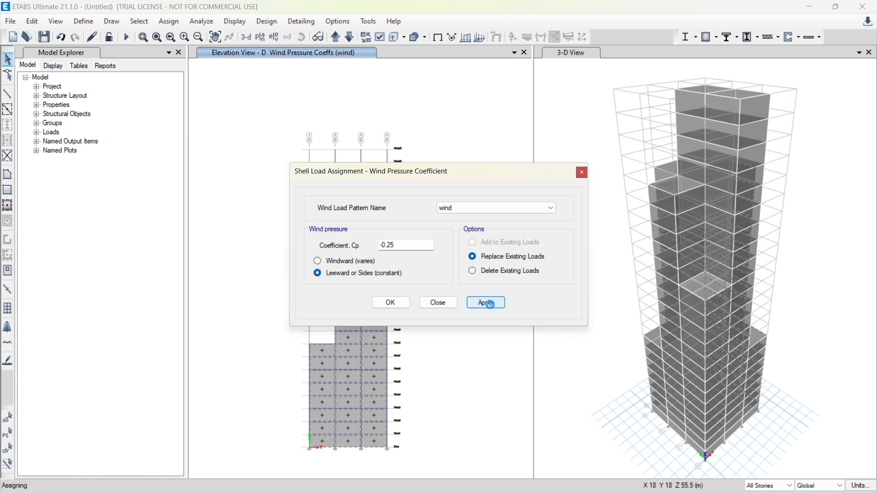
left_click(386, 303)
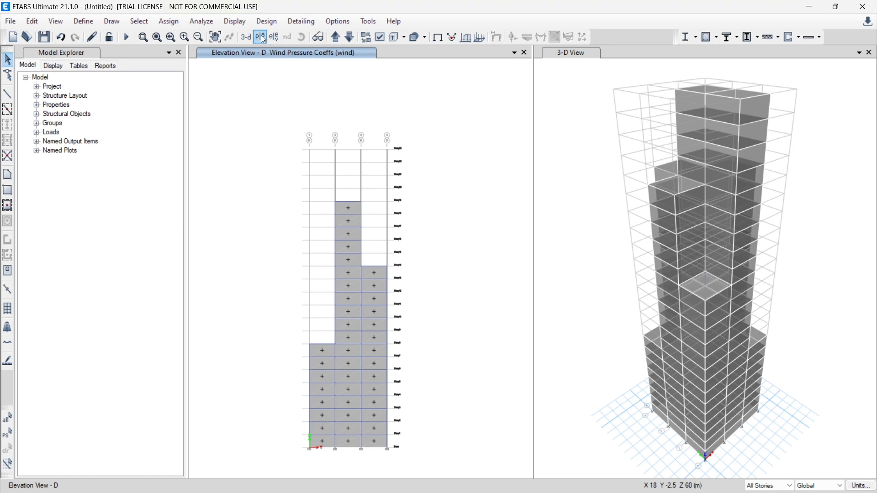
Show the elevation along grid C and assign all its cladding panels a wind pressure coefficient of -0.25 as Leeward or Sides (constant)
left_click(275, 38)
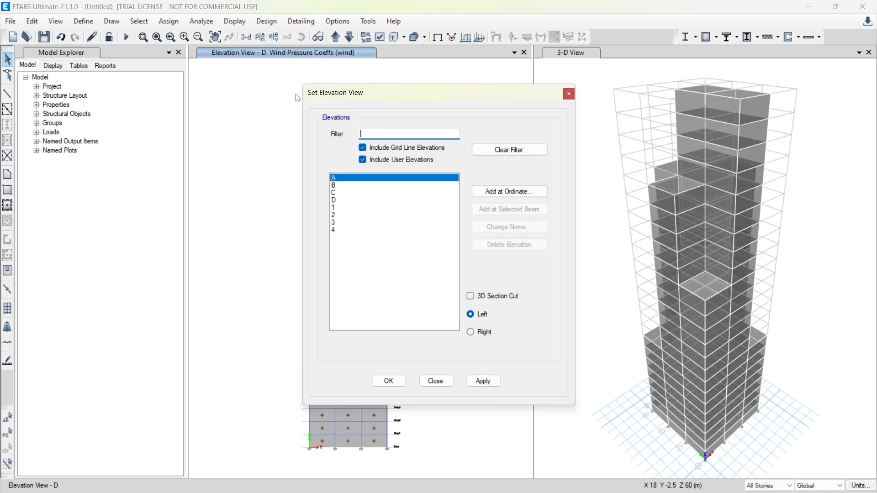
left_click(342, 194)
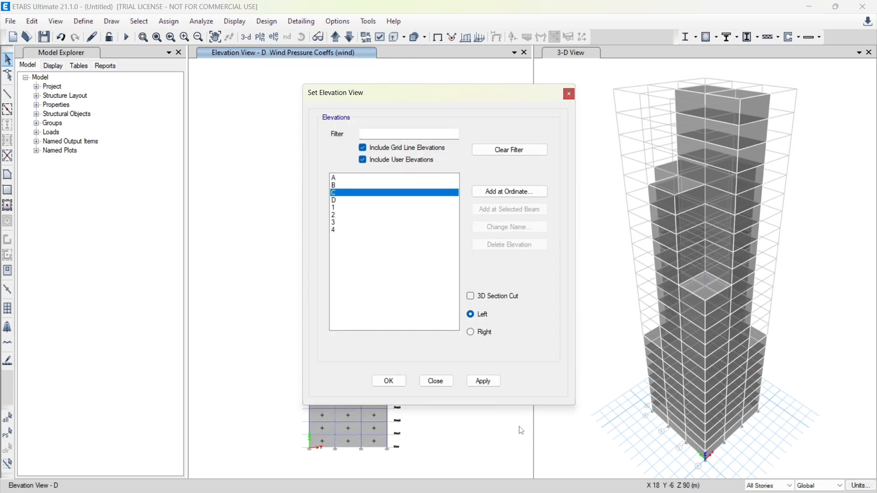
left_click(398, 385)
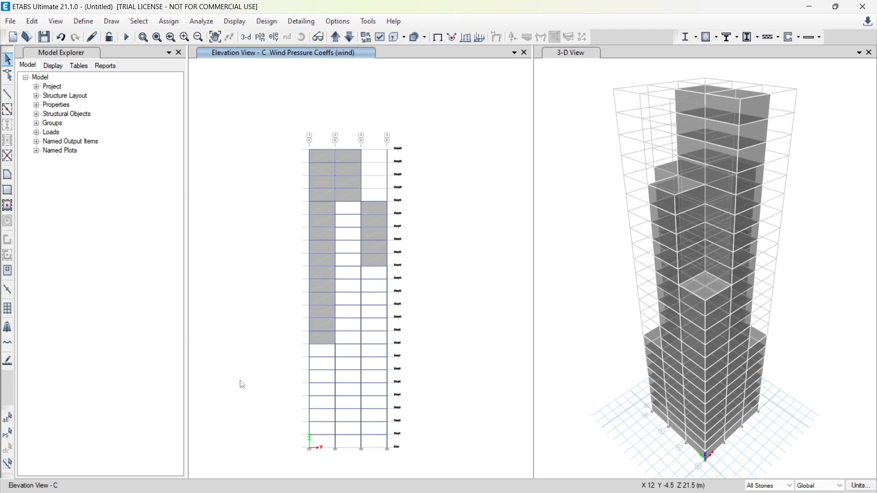
left_click(316, 260)
left_click(350, 184)
left_click(376, 227)
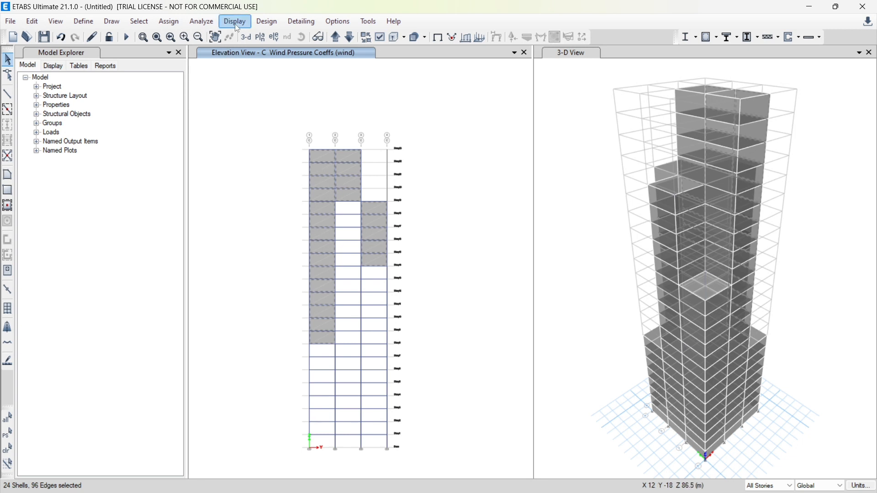
left_click(184, 23)
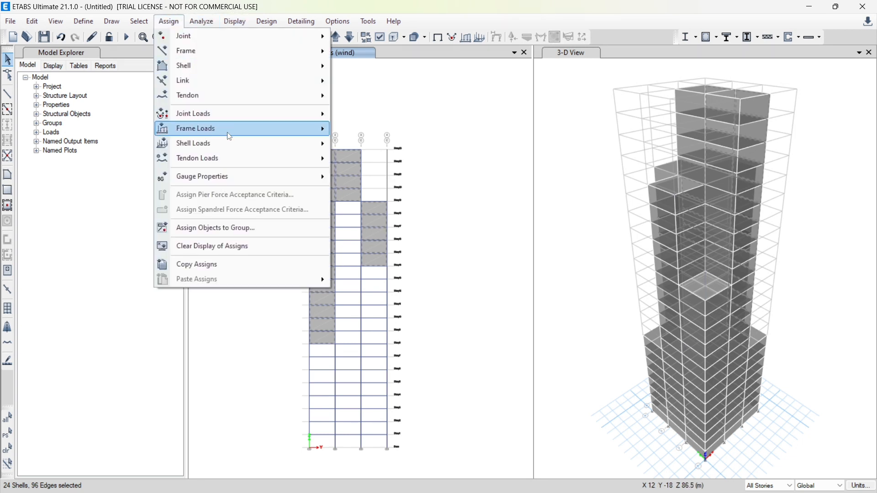
mouse_move(237, 141)
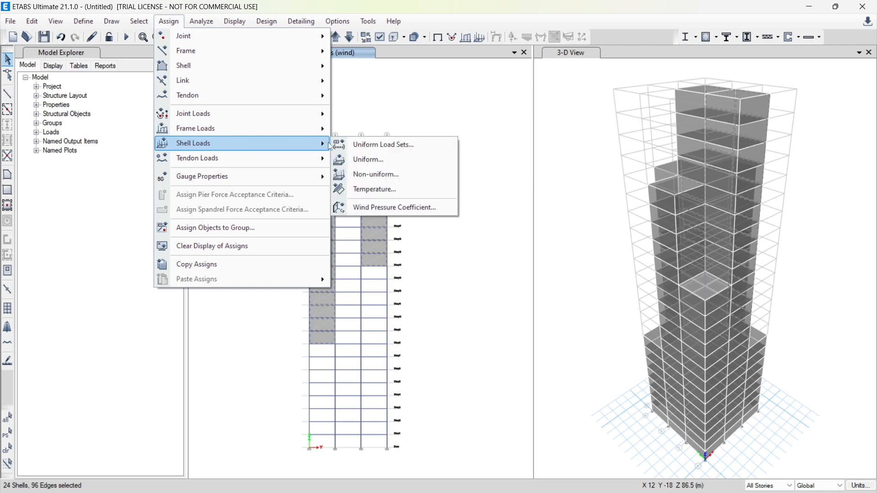
left_click(381, 207)
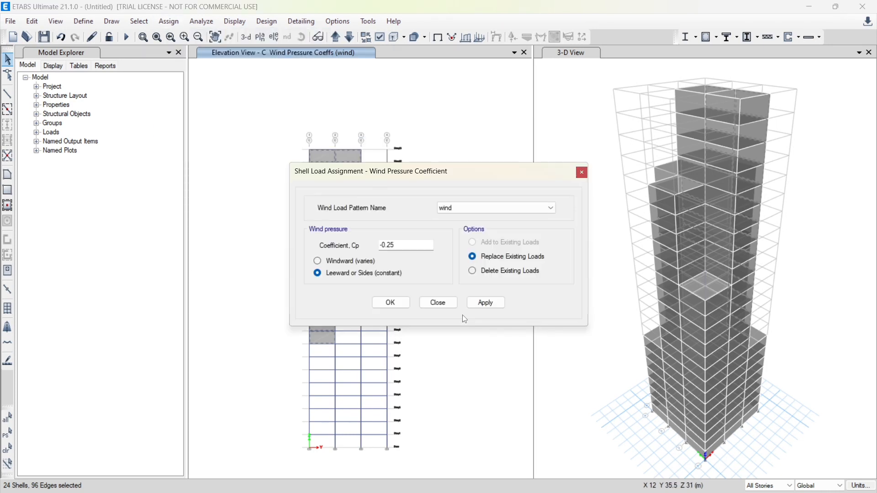
left_click(492, 304)
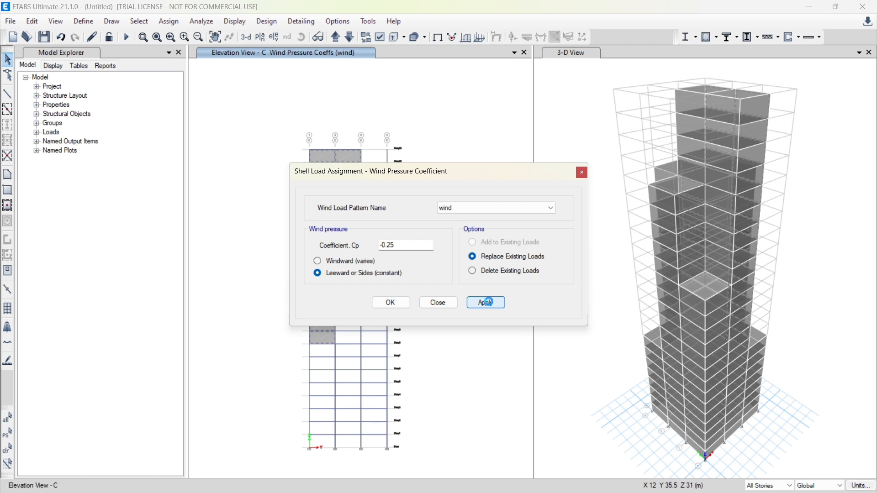
left_click(394, 304)
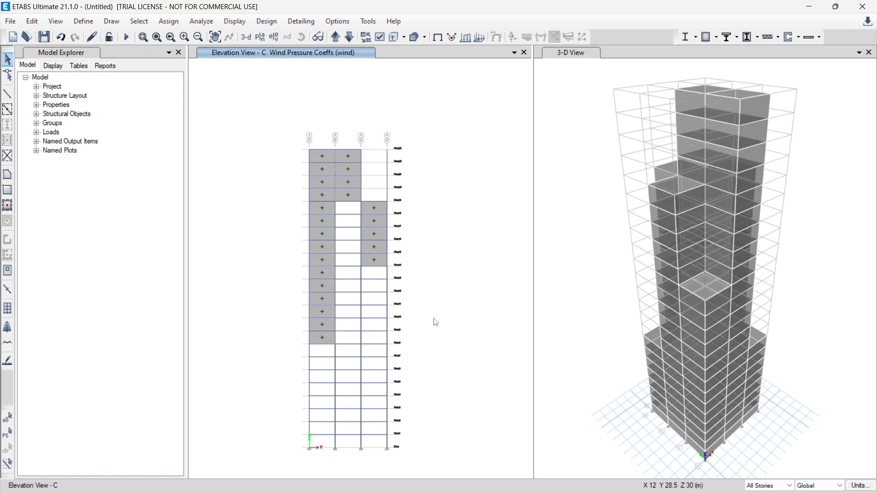
Show the elevation along grid 1 and select all cladding panels in its three bays
left_click(276, 36)
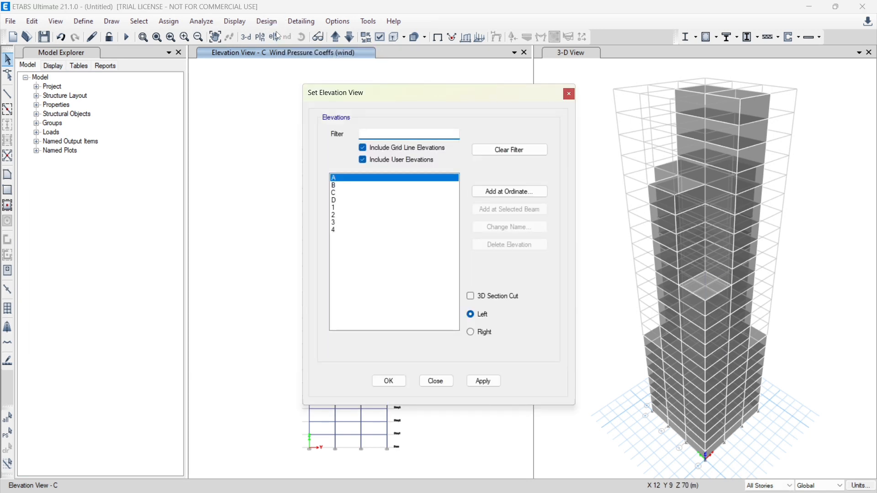
left_click(338, 208)
left_click(396, 386)
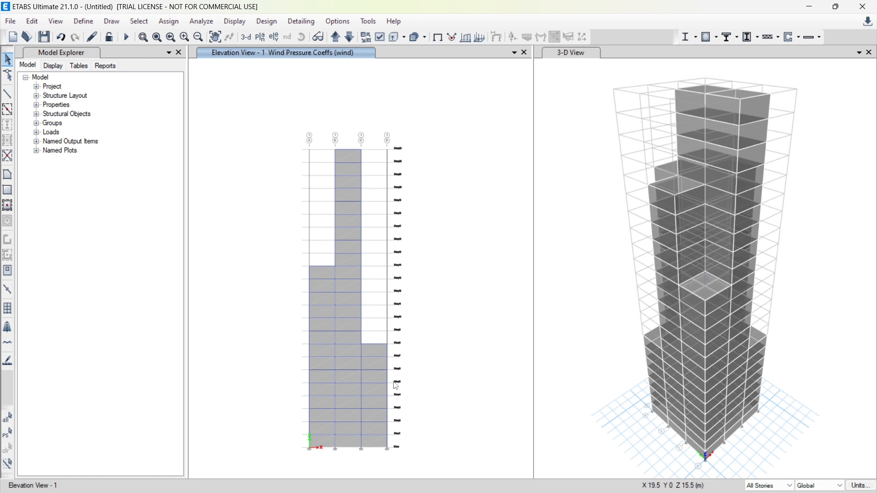
left_click(320, 277)
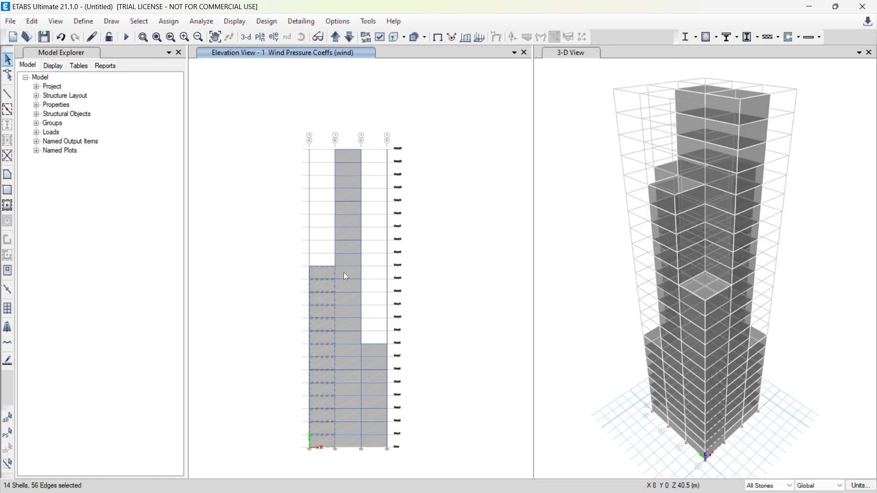
left_click(343, 272)
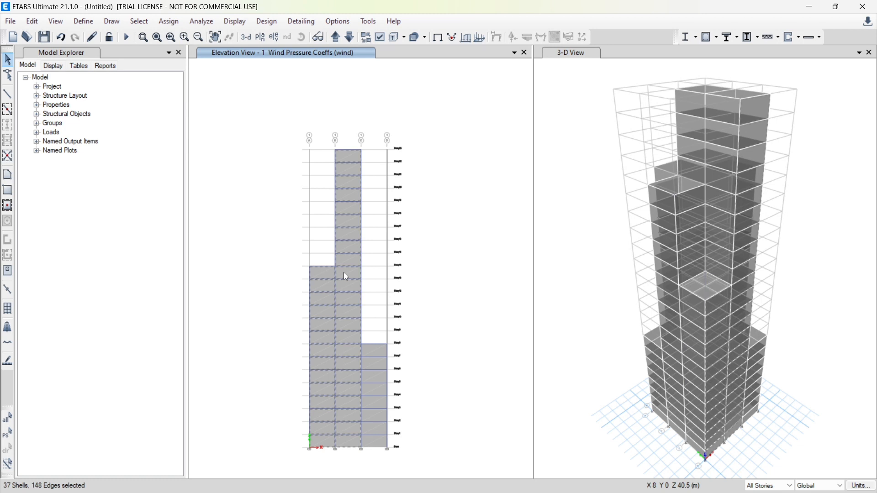
left_click(377, 353)
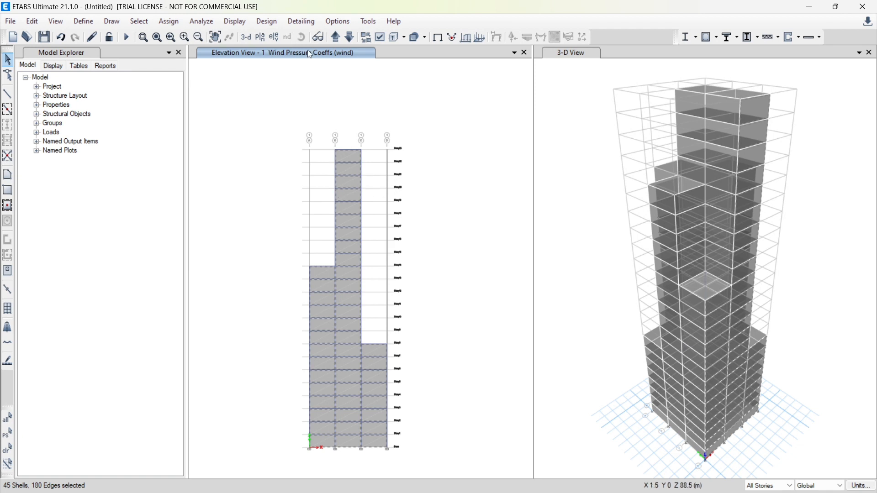
Add all cladding panels on elevations 2 and 3 to the current selection
left_click(335, 38)
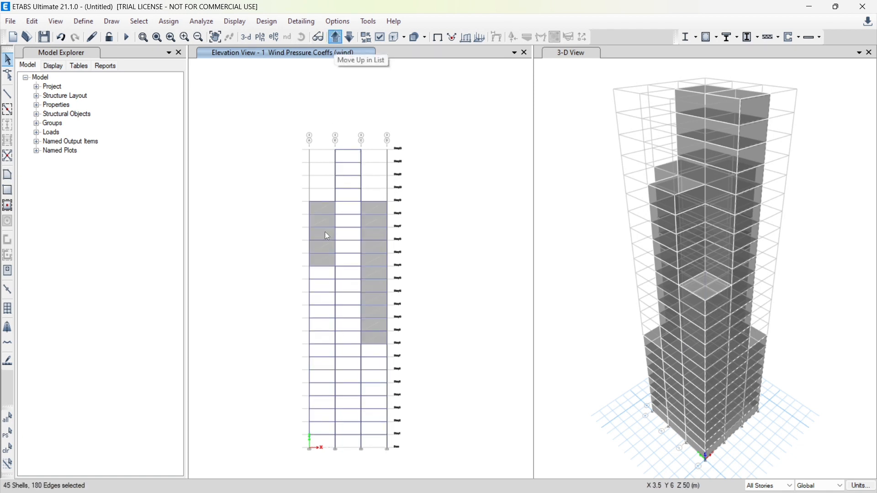
left_click(325, 232)
left_click(375, 233)
left_click(334, 38)
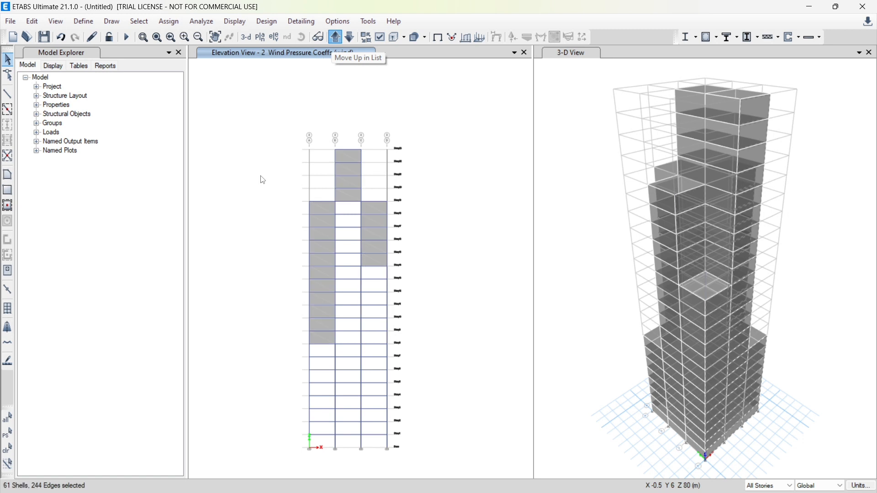
left_click(319, 219)
left_click(349, 180)
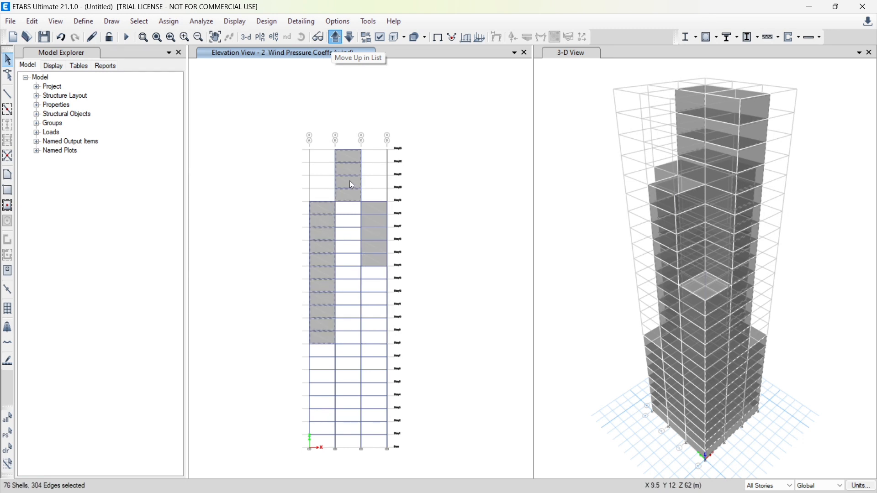
left_click(377, 235)
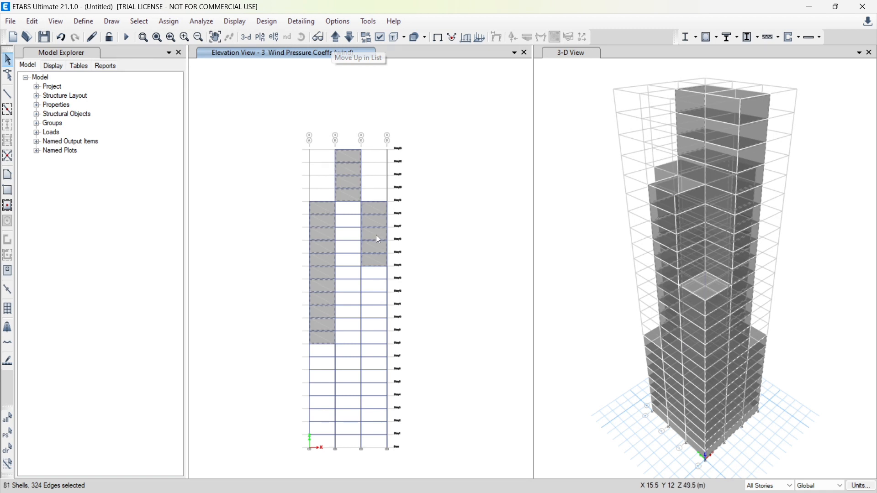
Extend the selection with the cladding panels in all three bays of elevation 4
left_click(336, 37)
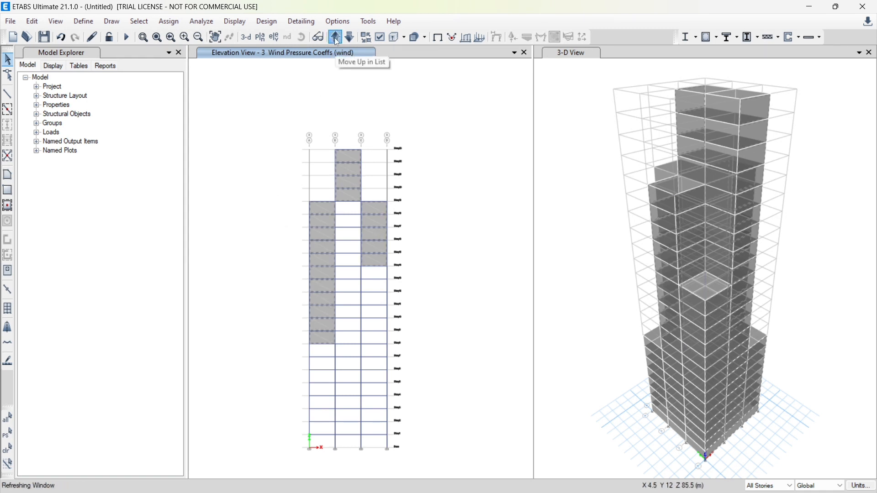
left_click(321, 349)
left_click(345, 348)
left_click(375, 351)
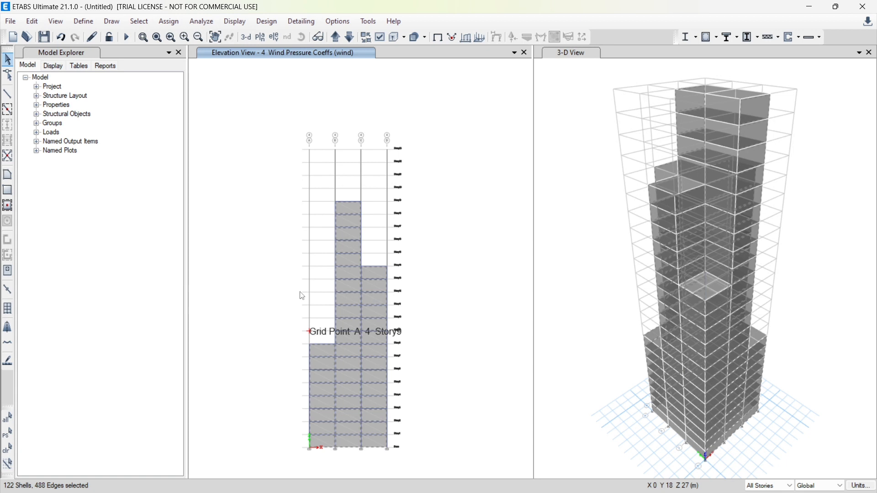
Assign the selected side cladding a coefficient of -0.8 for the wind pattern as Leeward or Sides (constant), replacing existing loads
left_click(170, 21)
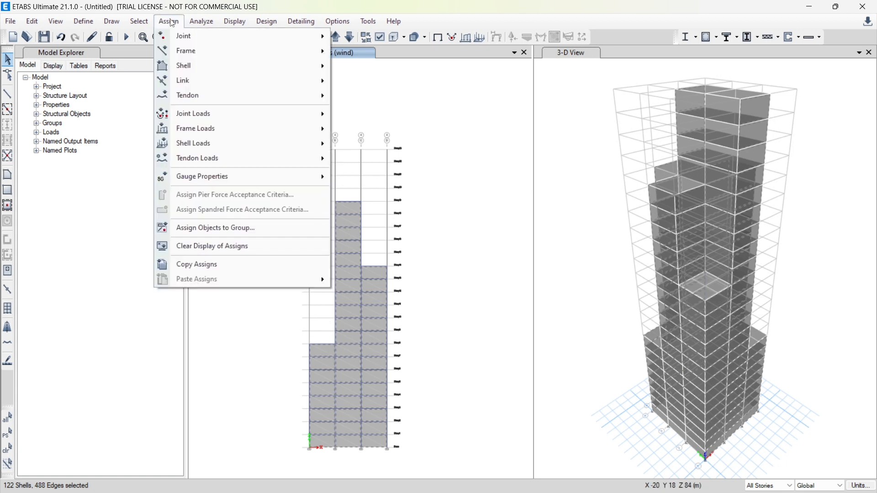
mouse_move(289, 144)
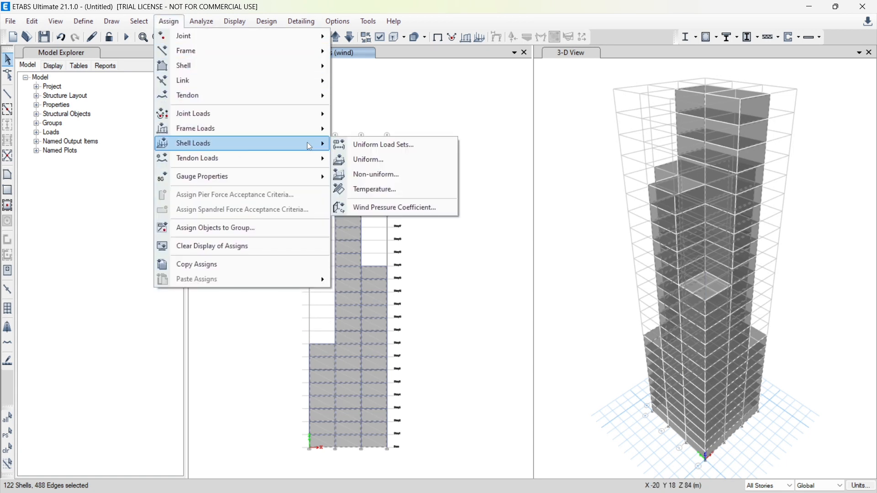
left_click(379, 206)
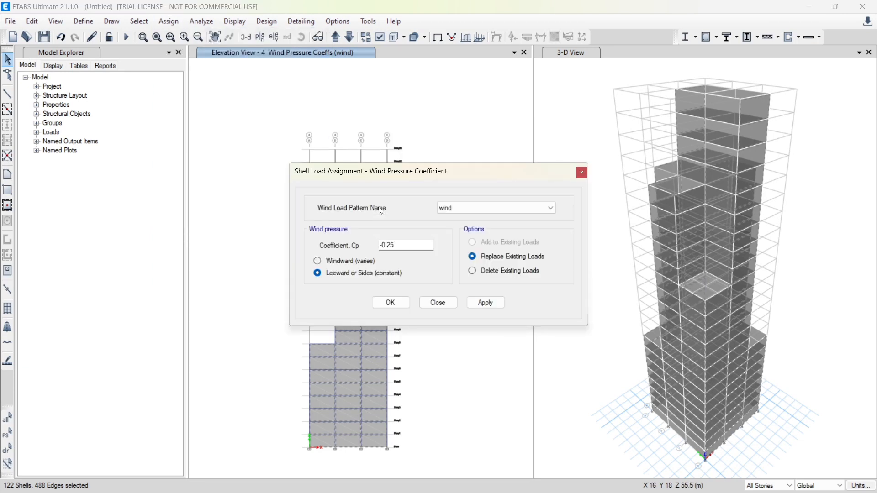
left_click(406, 244)
key("BackSpace")
key("BackSpace")
type("8")
left_click(485, 303)
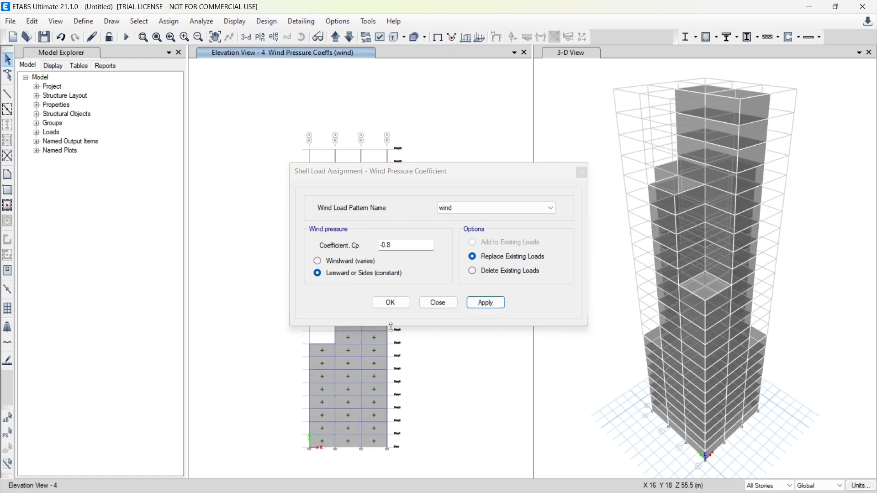
left_click(389, 304)
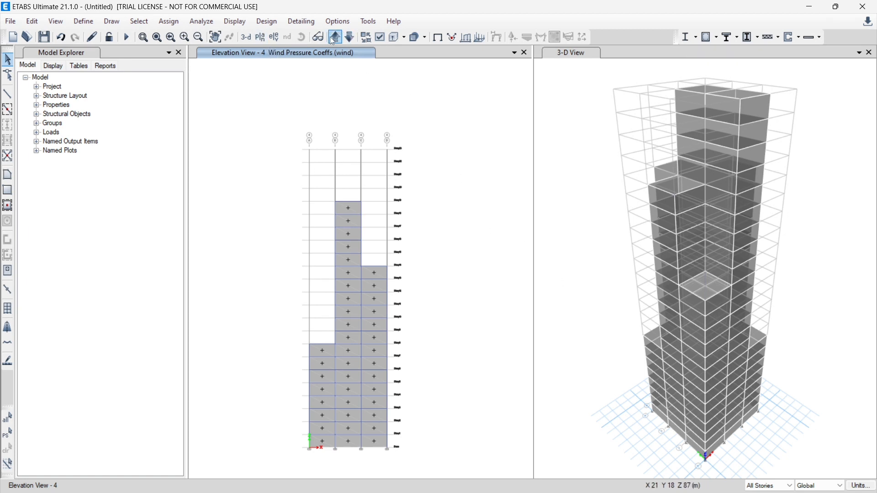
Show the Story1 plan view to check the wind pressure coefficients on all four building sides
left_click(260, 36)
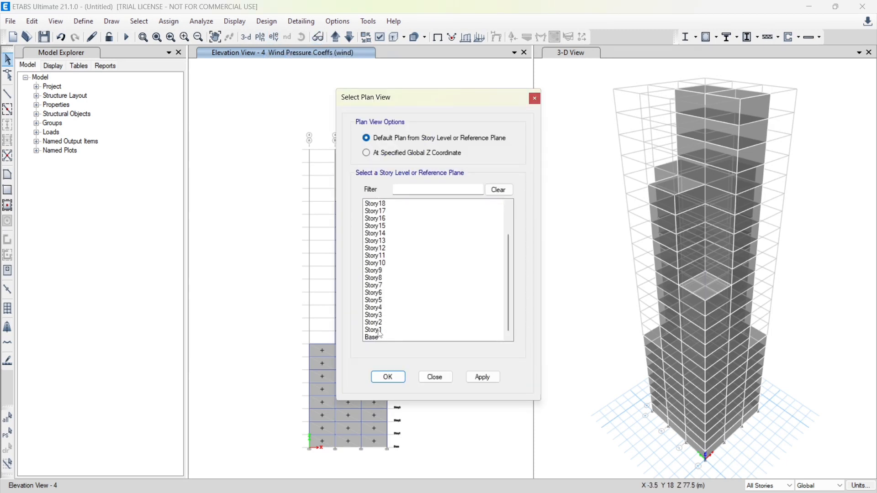
left_click(378, 330)
left_click(388, 377)
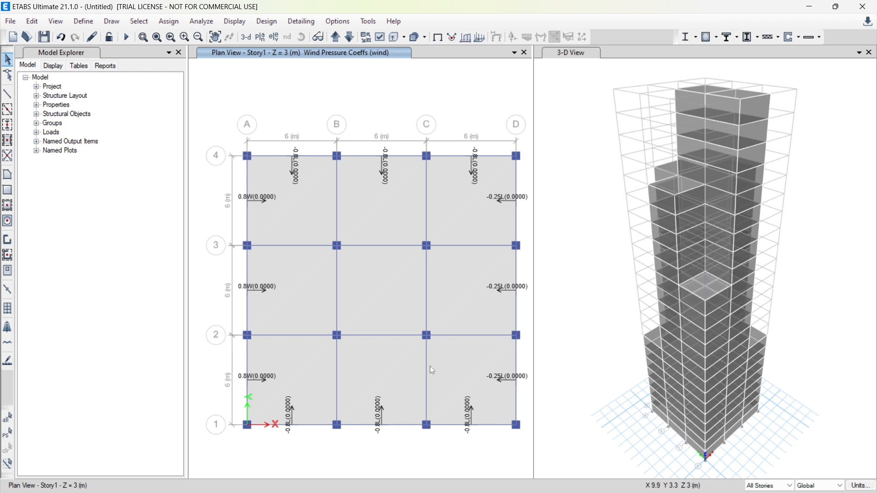
Display the frame objects as extruded sections in the 3-D view
left_click(566, 53)
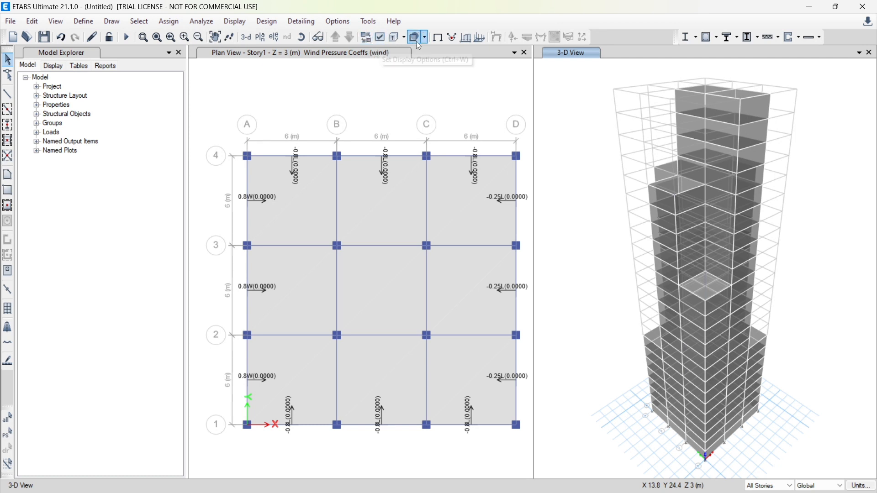
left_click(404, 39)
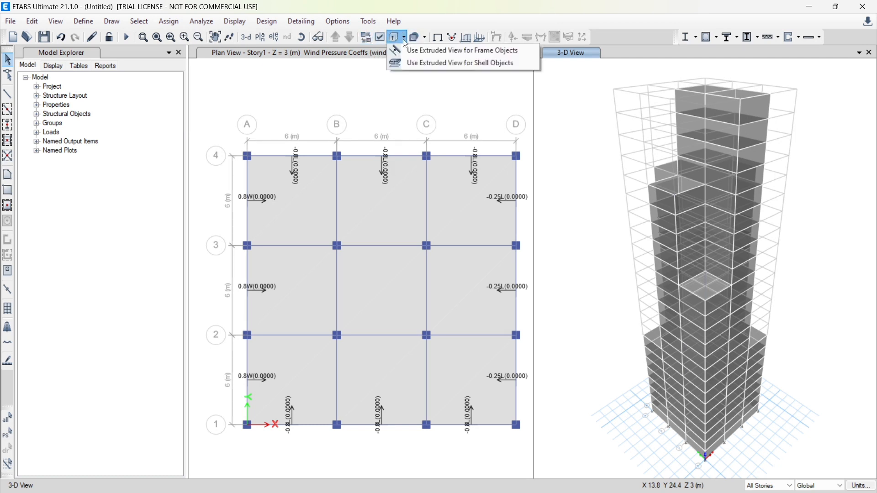
left_click(431, 52)
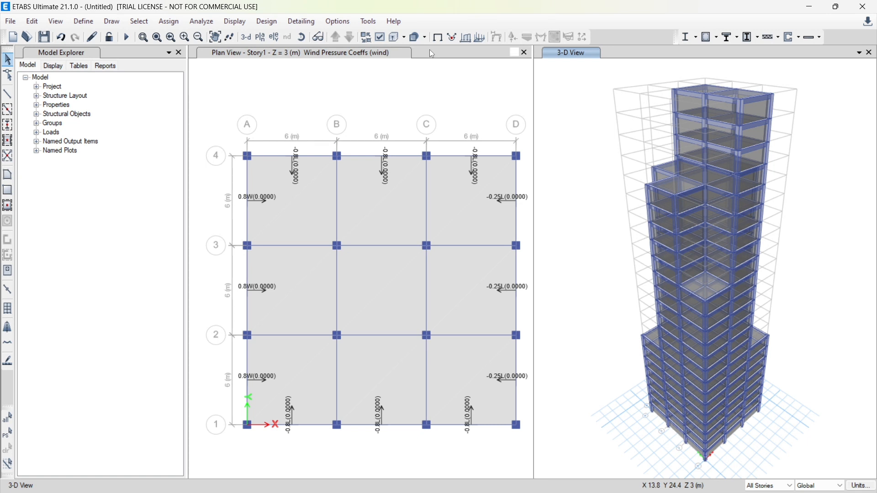
Run the analysis, saving the model as "tall building design final" in the Etabs files folder
left_click(203, 21)
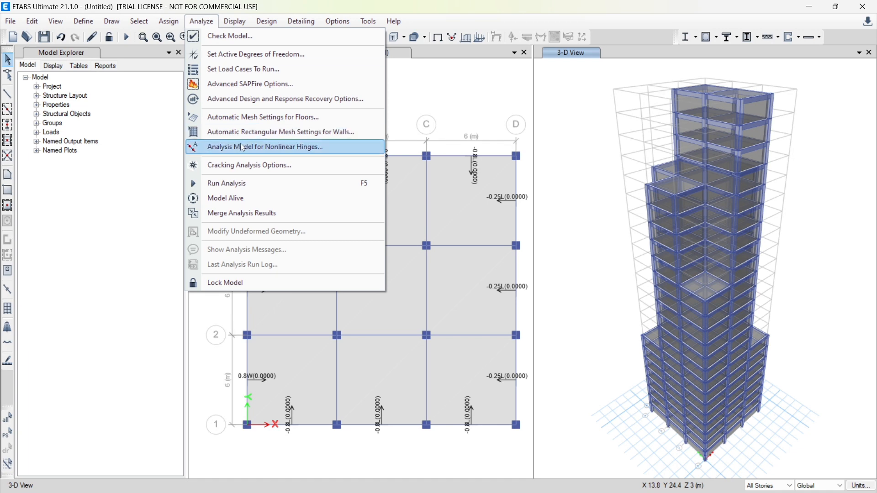
left_click(251, 181)
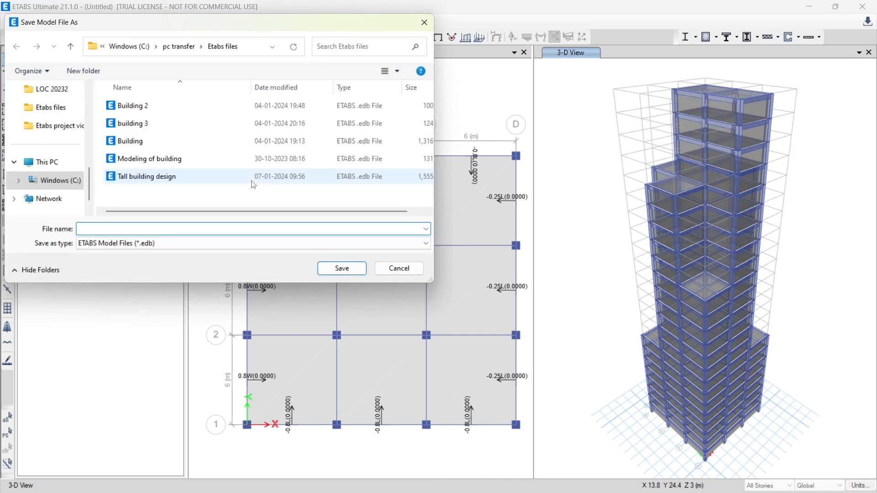
type("tall")
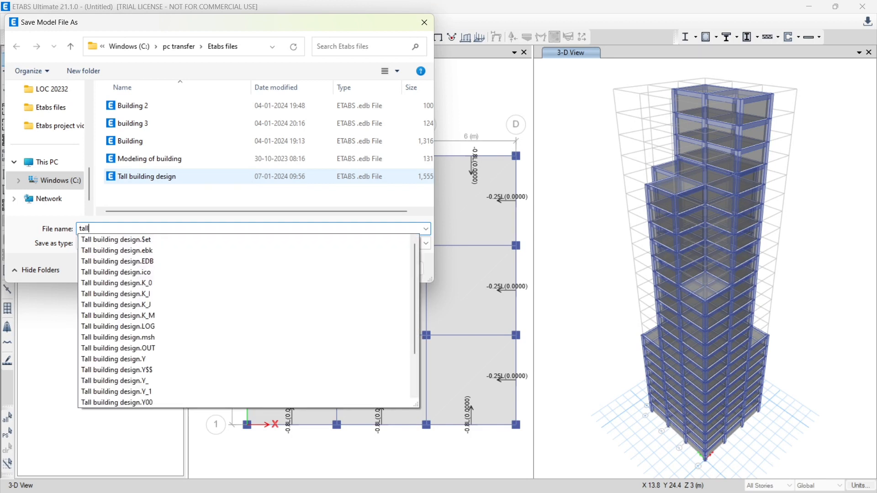
type(" building design ")
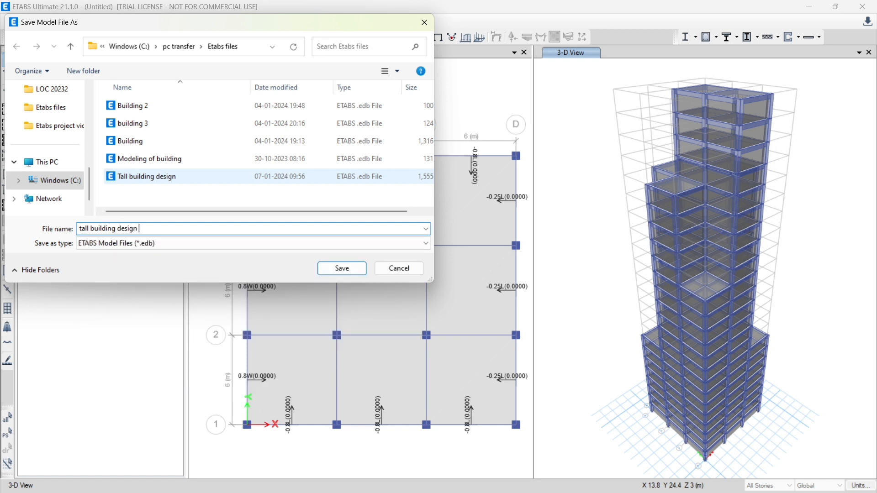
type("final")
left_click(350, 270)
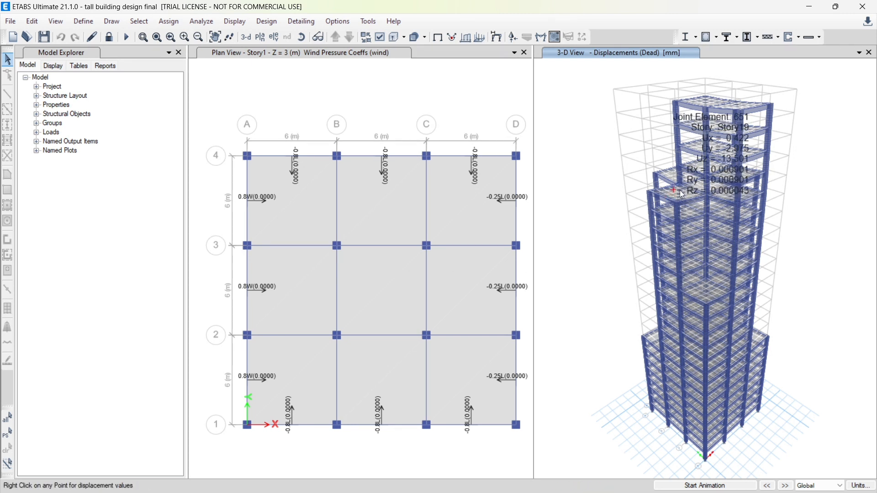
Run the concrete frame design check and reiterate analysis and design for the frames whose sections differ
mouse_move(706, 151)
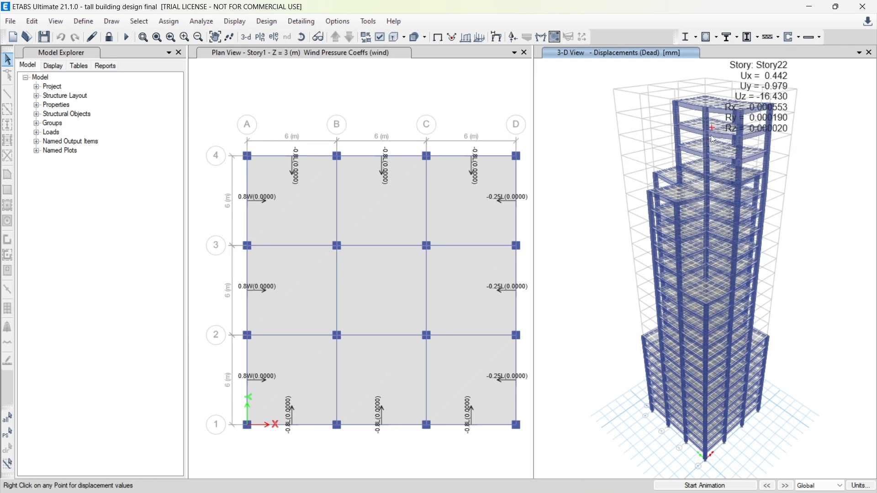
mouse_move(715, 227)
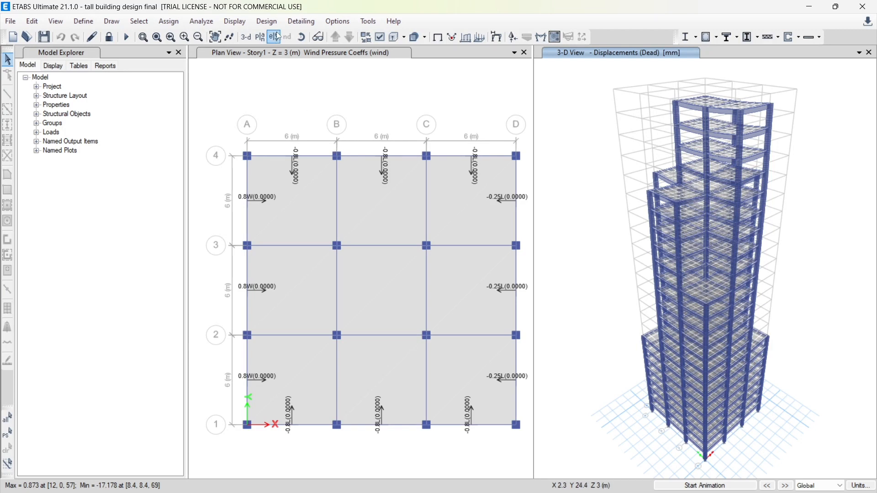
left_click(264, 23)
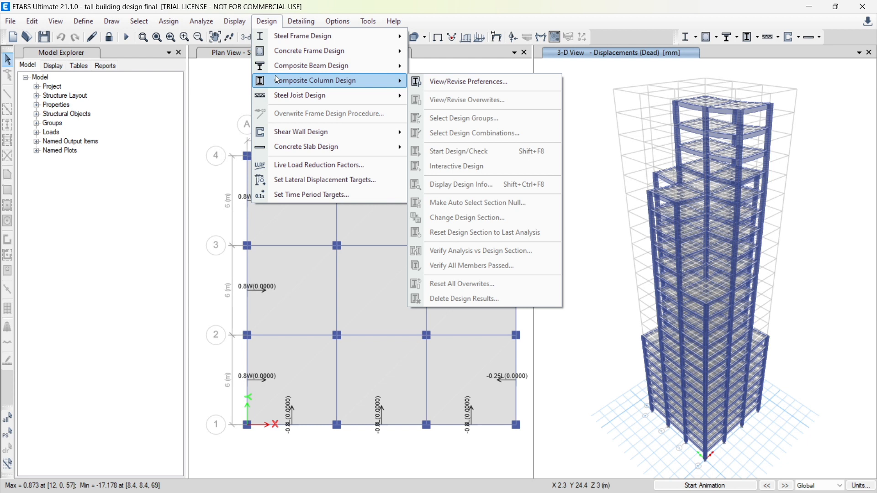
mouse_move(327, 51)
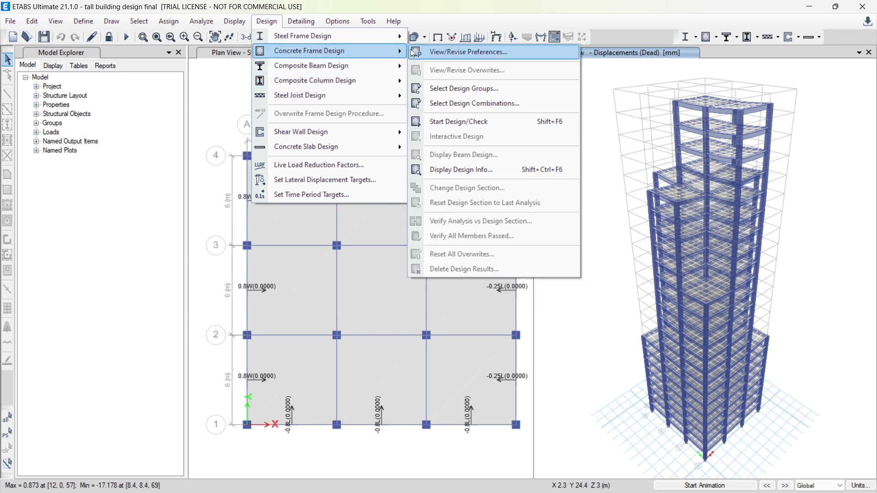
left_click(470, 120)
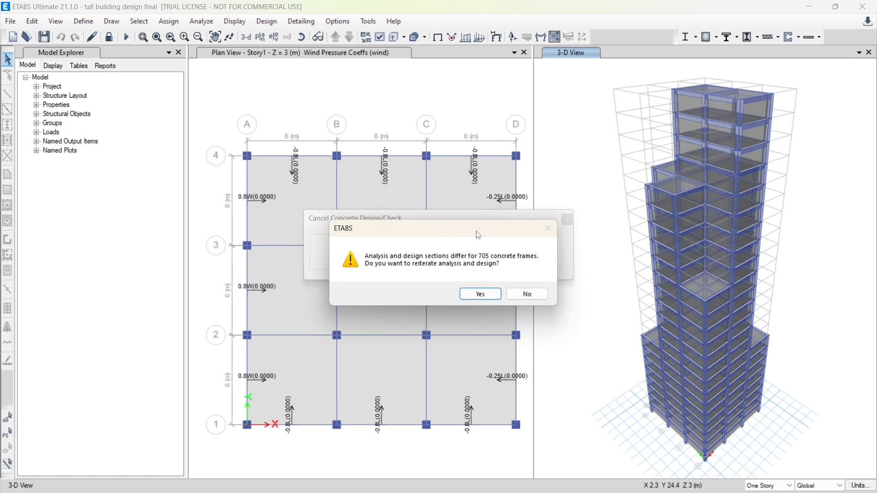
left_click(480, 295)
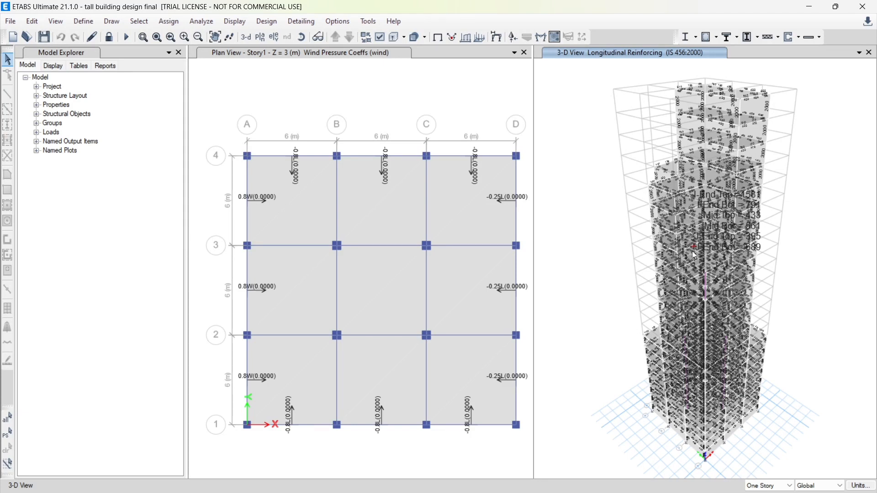
Review the concrete column design information for column C12 on Story17 across all design combinations
right_click(682, 200)
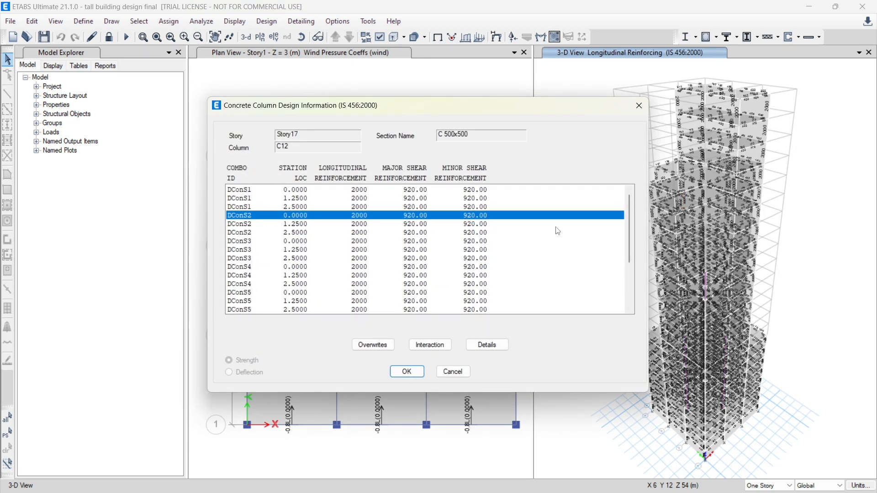
scroll(472, 266, "down", 1)
scroll(473, 266, "down", 2)
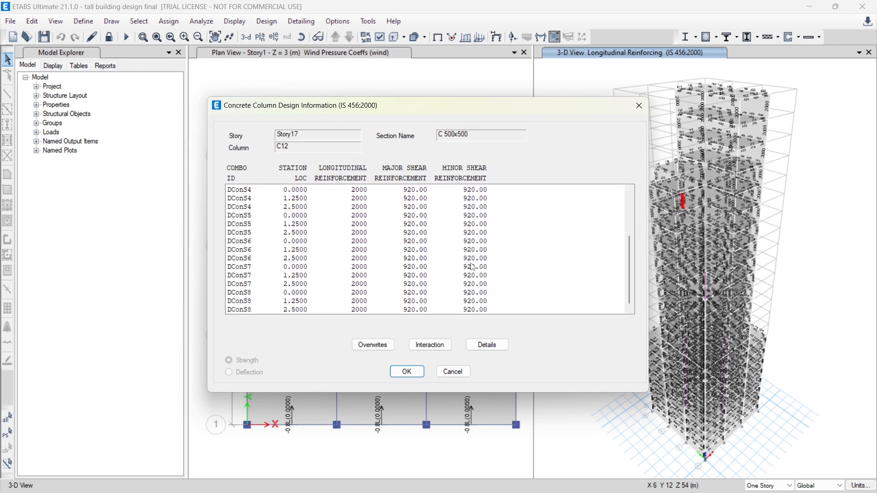
left_click(639, 107)
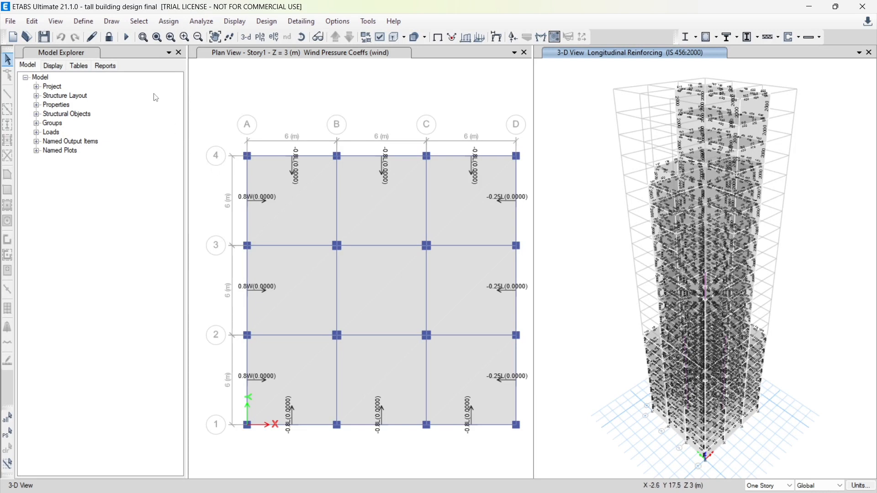
Generate the summary report of the model and look through its story forces tables
left_click(105, 67)
left_click(104, 67)
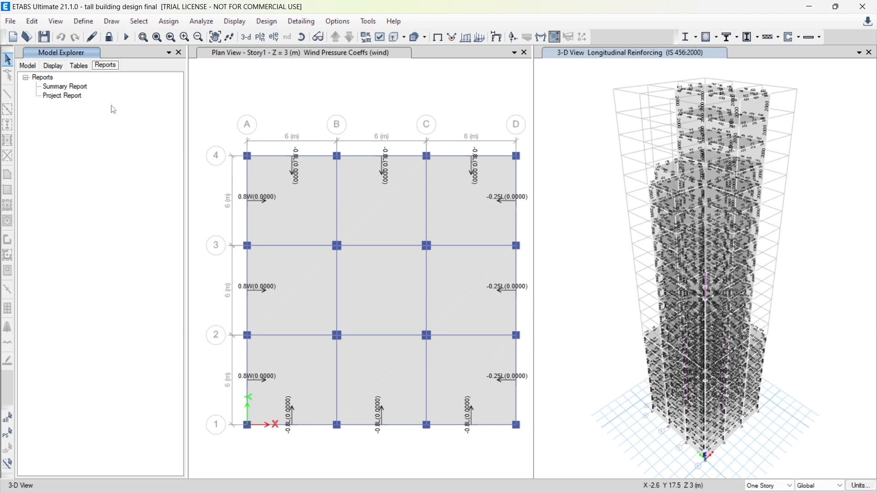
left_click(67, 88)
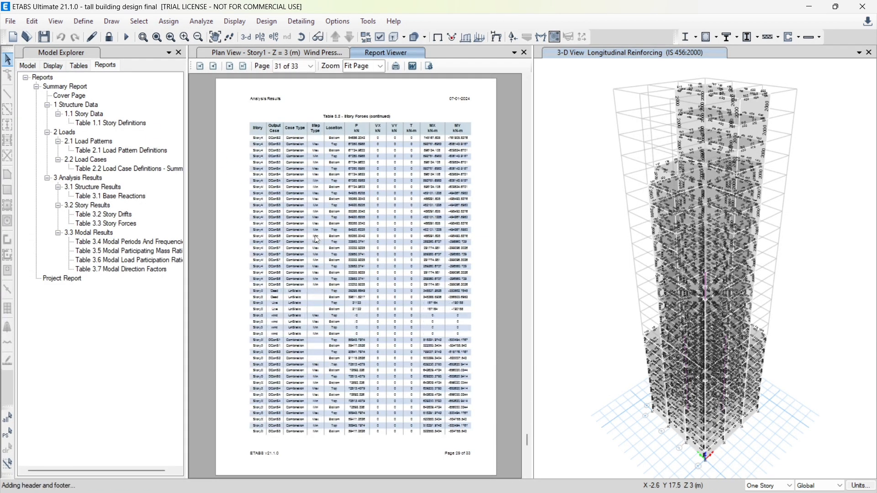
scroll(317, 240, "down", 9)
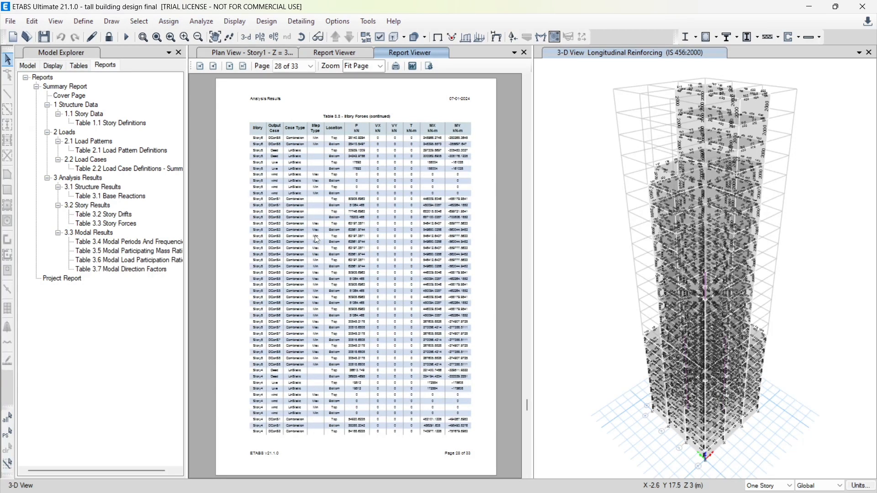